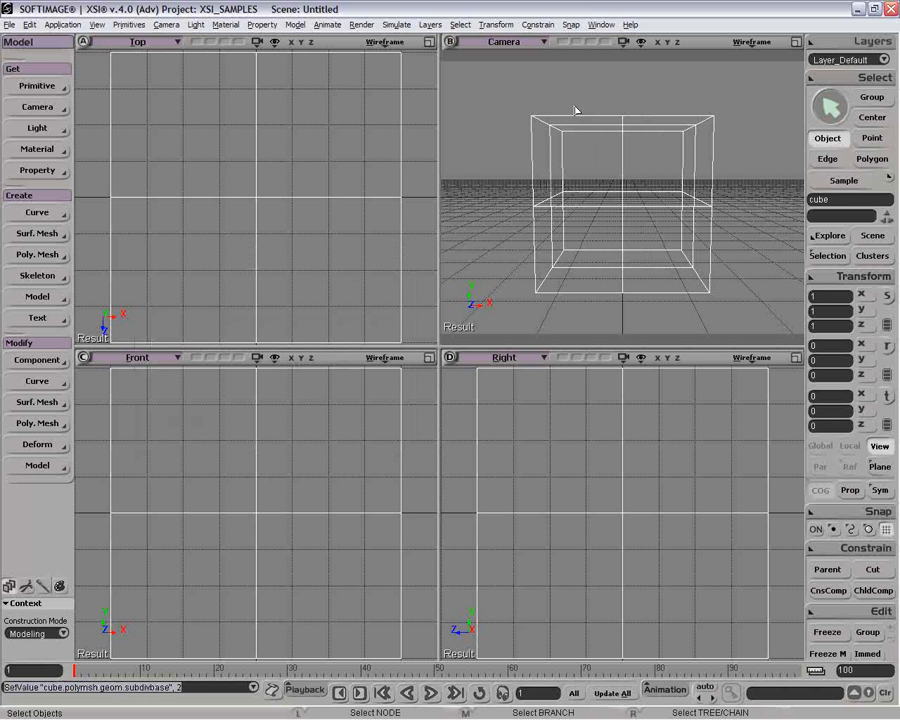
Delete all polygons in the negative-X half of the cube, leaving only the positive-X half.
key("u")
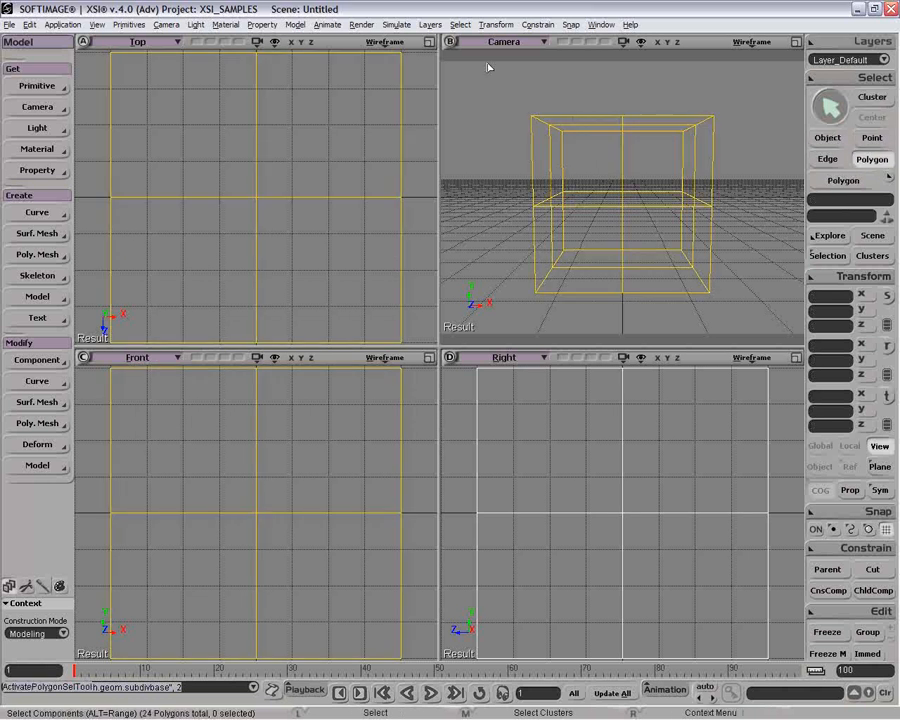
left_click_drag(478, 80, 639, 317)
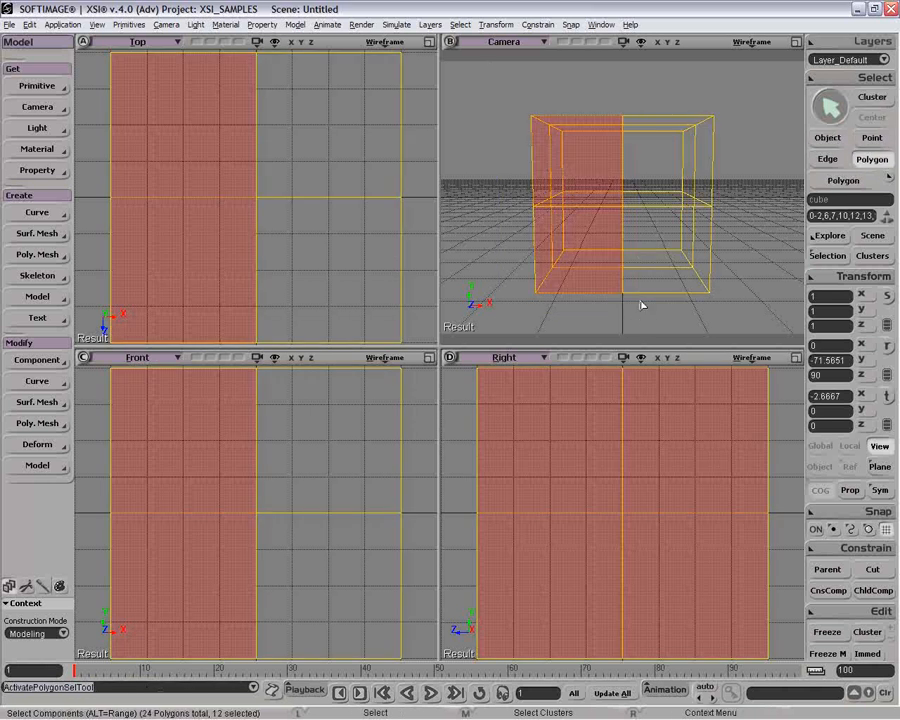
key("Delete")
key("space")
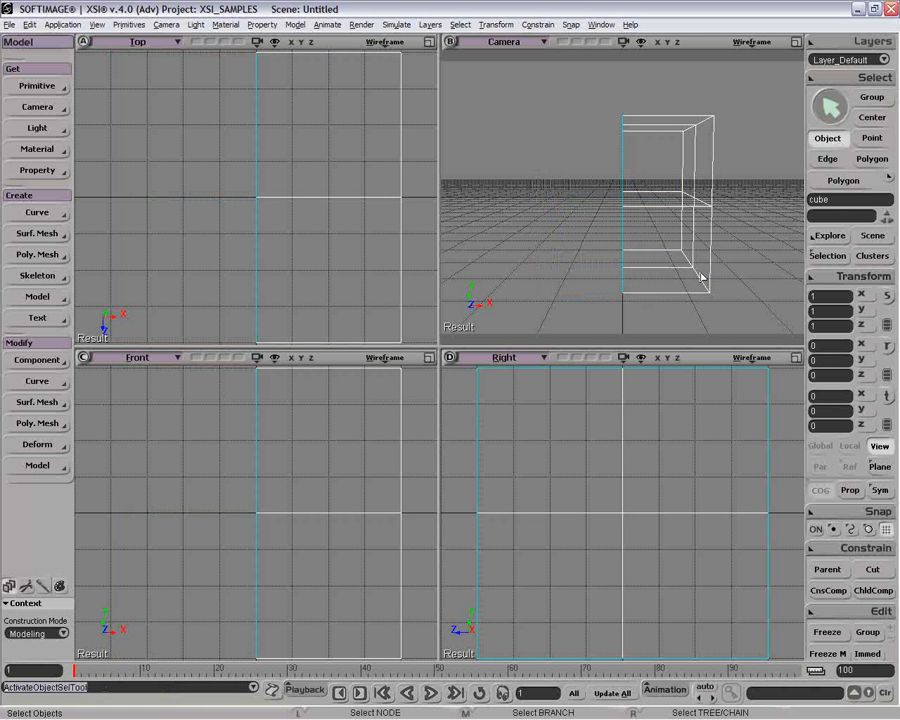
Clone the half cube and mirror the clone by setting its X scale to -1.
left_click(29, 24)
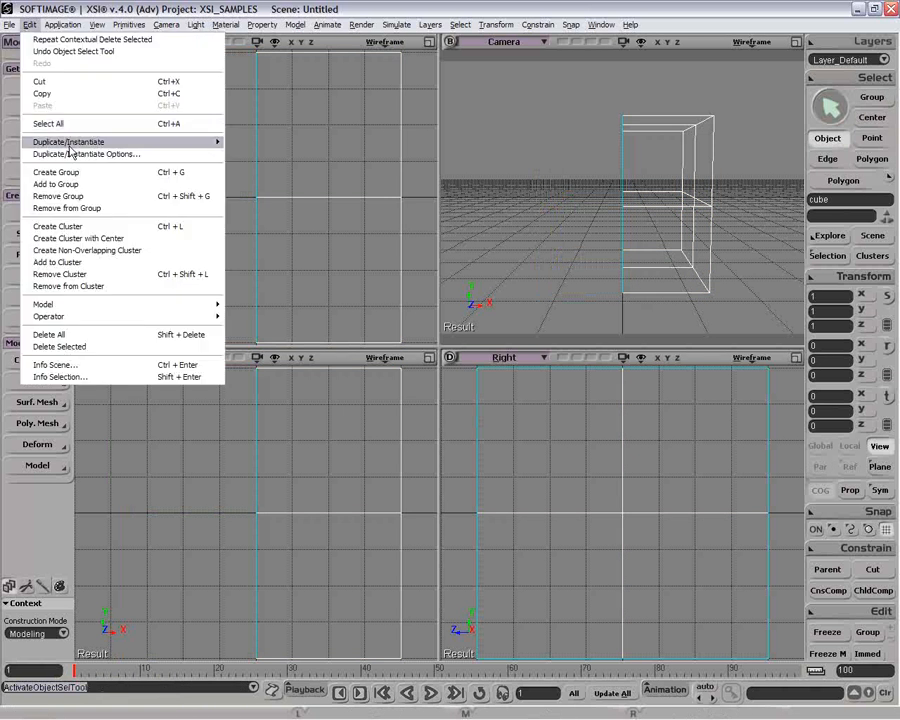
mouse_move(120, 142)
left_click(317, 202)
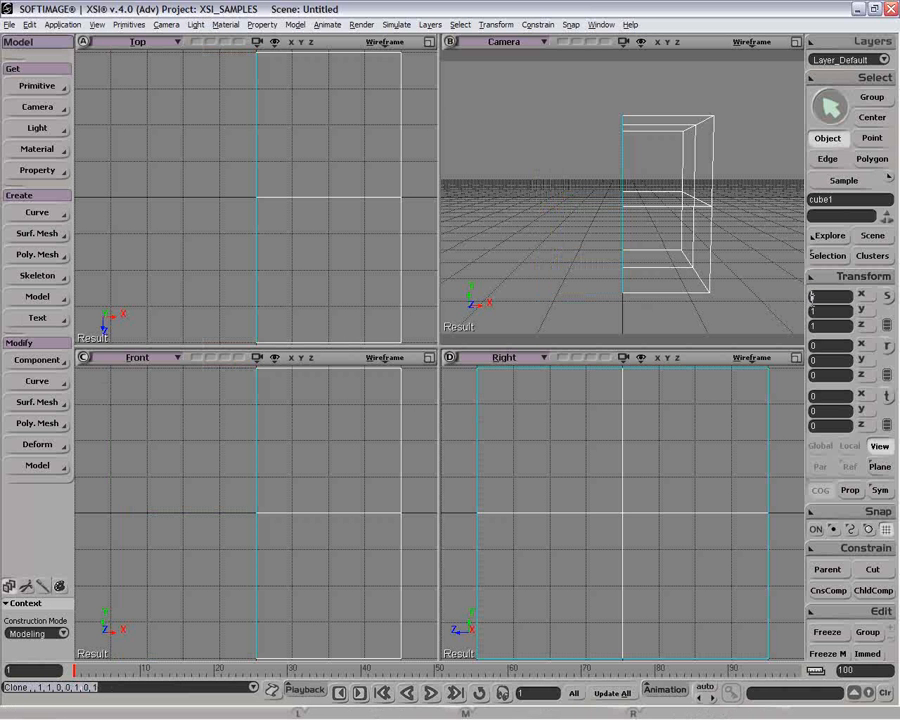
type("-")
key("Return")
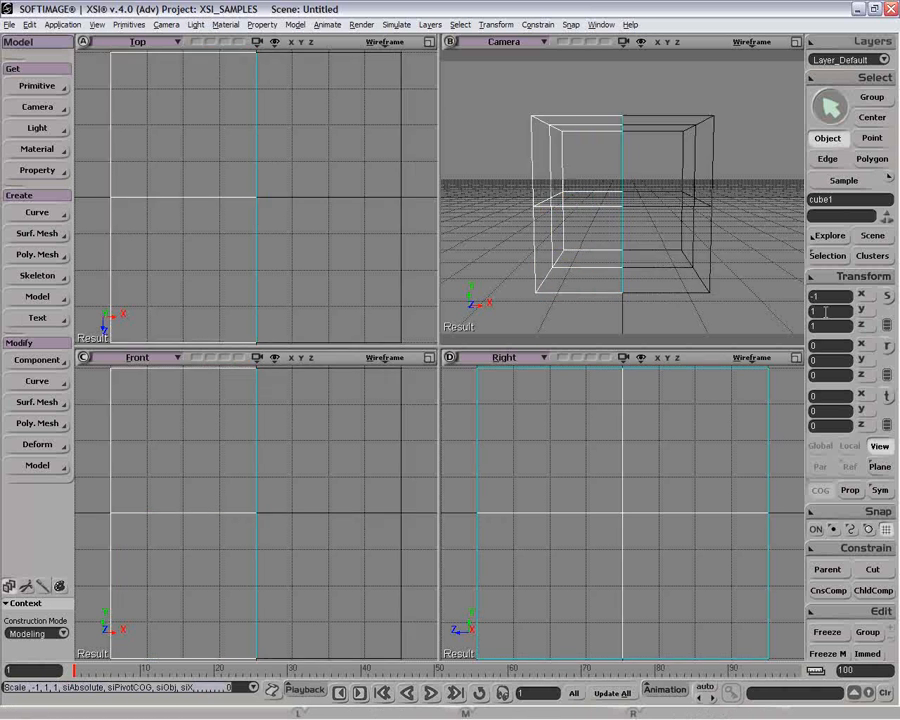
Try lowering the two upper outer points of the original half cube to test the clone link, and undo the move.
left_click_drag(565, 93, 686, 150)
left_click_drag(699, 91, 737, 158)
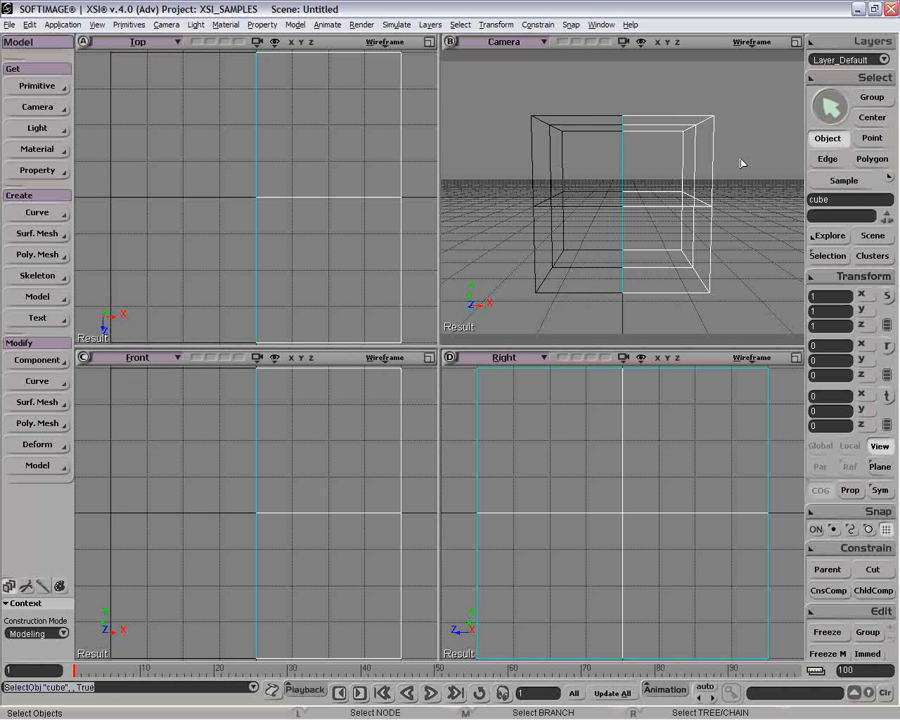
key("t")
left_click_drag(699, 90, 759, 157)
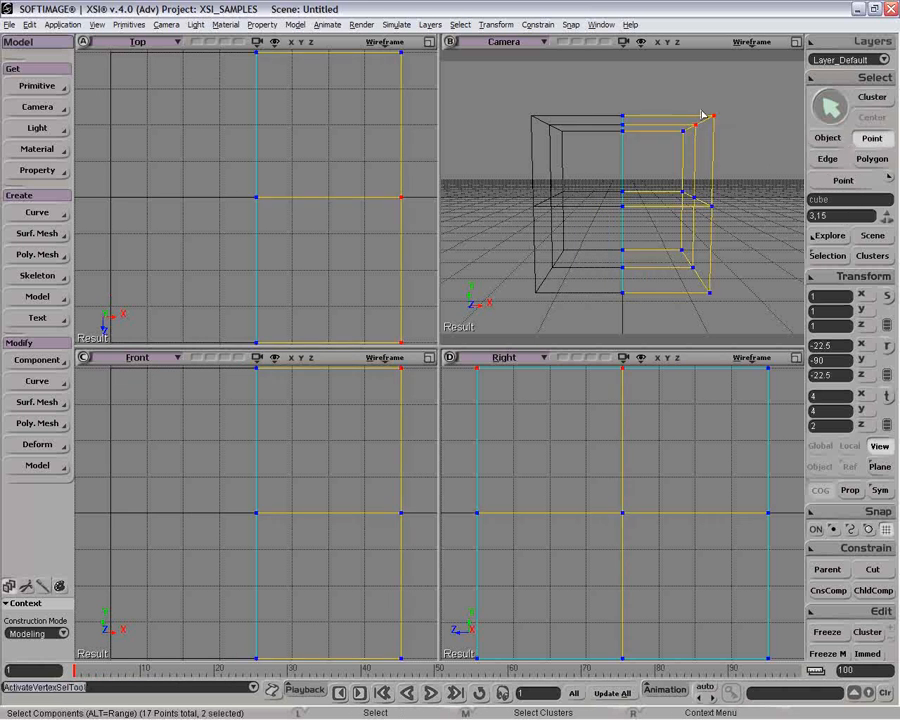
key("v")
left_click_drag(706, 109, 706, 121)
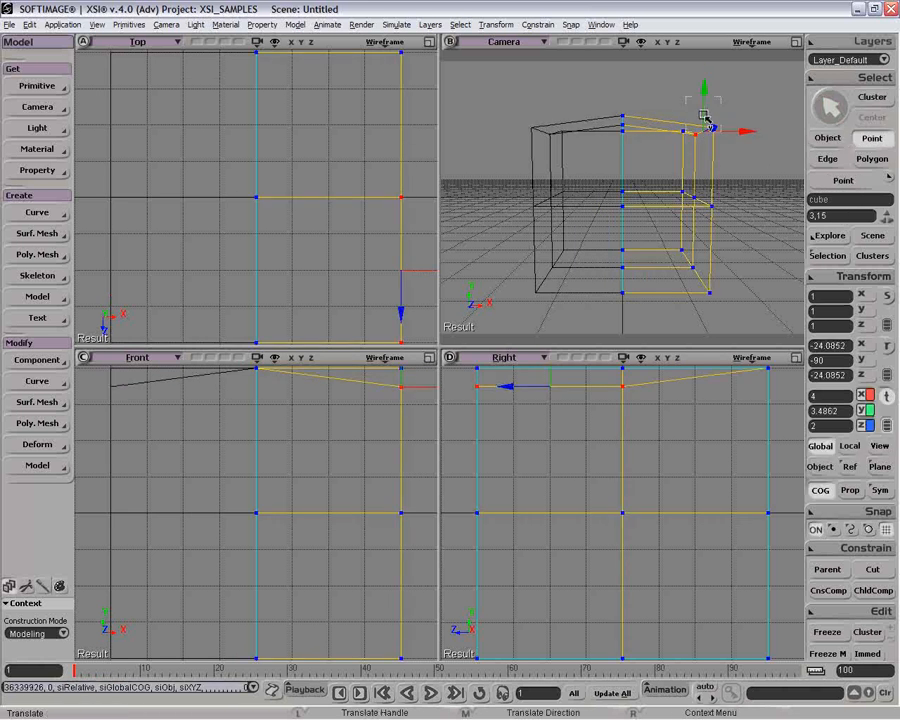
key("ctrl+z")
key("space")
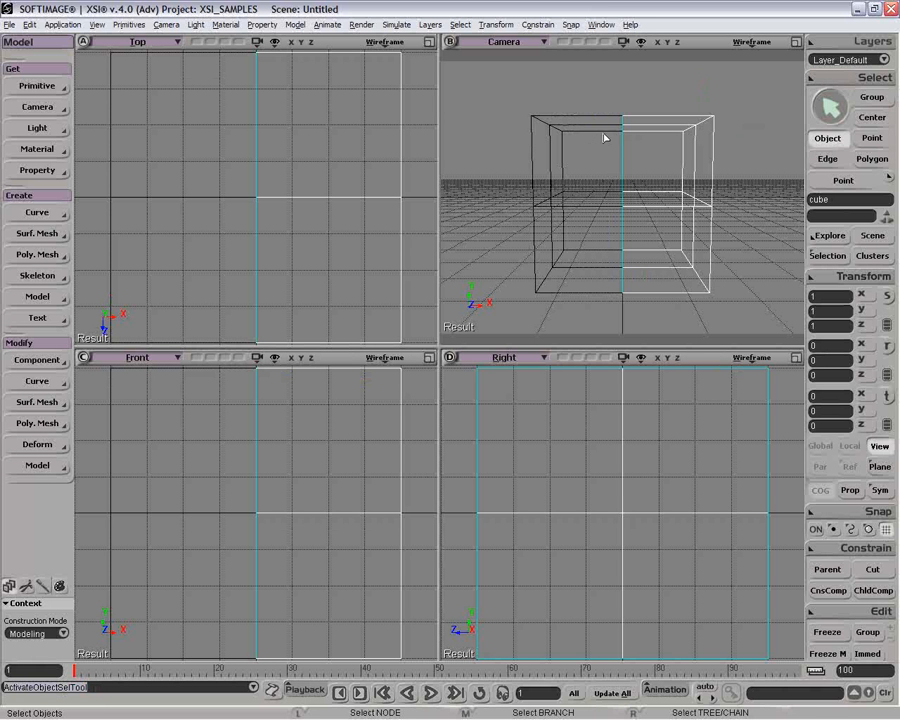
Merge the two half cubes into one polygon mesh with a tolerance of 4.
left_click_drag(603, 132, 656, 142)
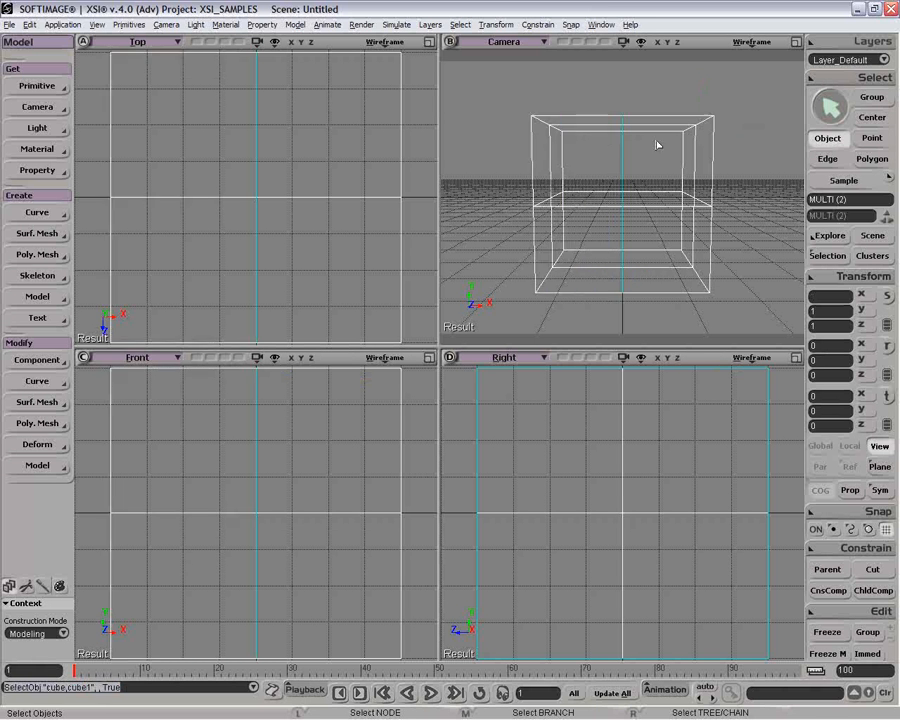
left_click(55, 259)
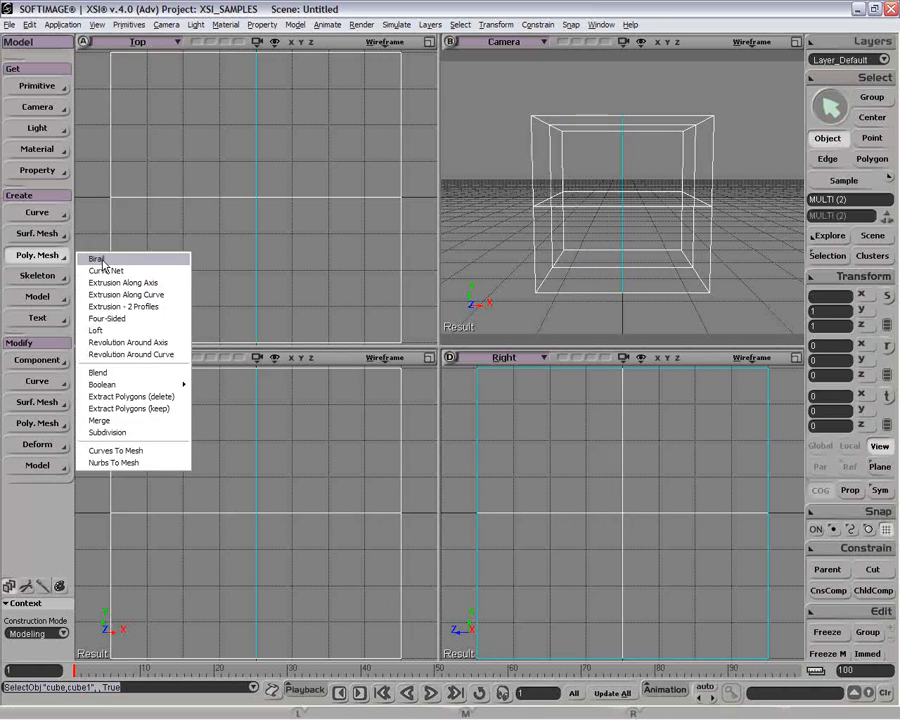
left_click(157, 422)
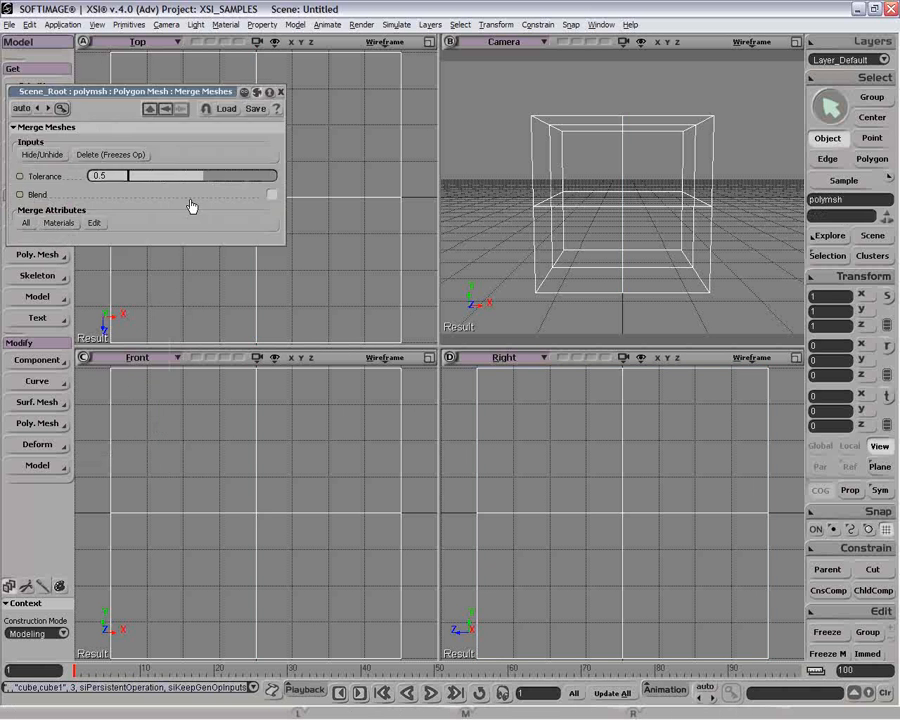
left_click(116, 175)
type("4")
key("Return")
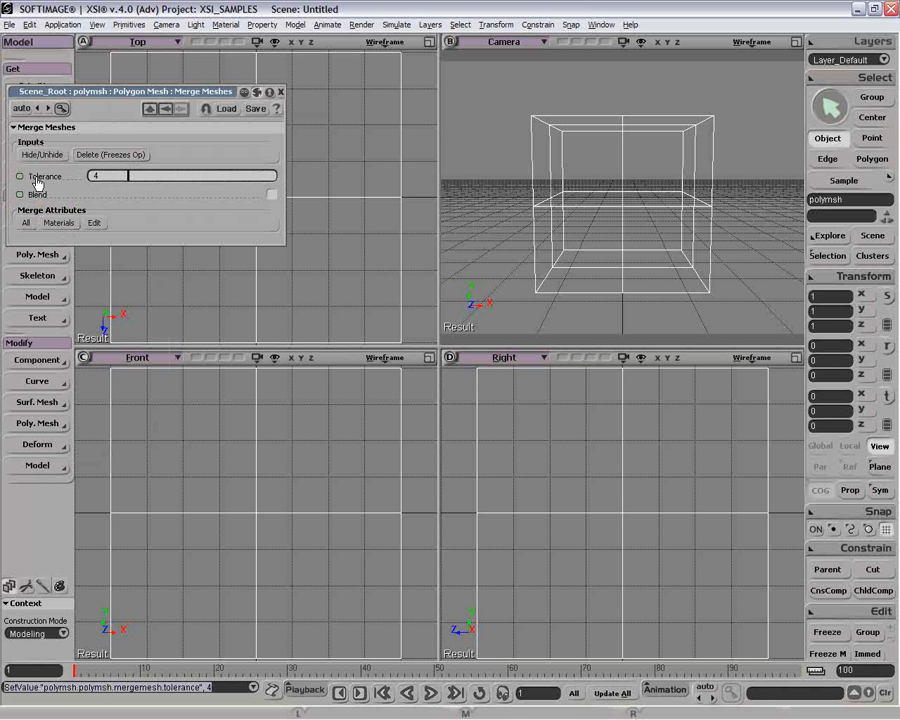
left_click(281, 92)
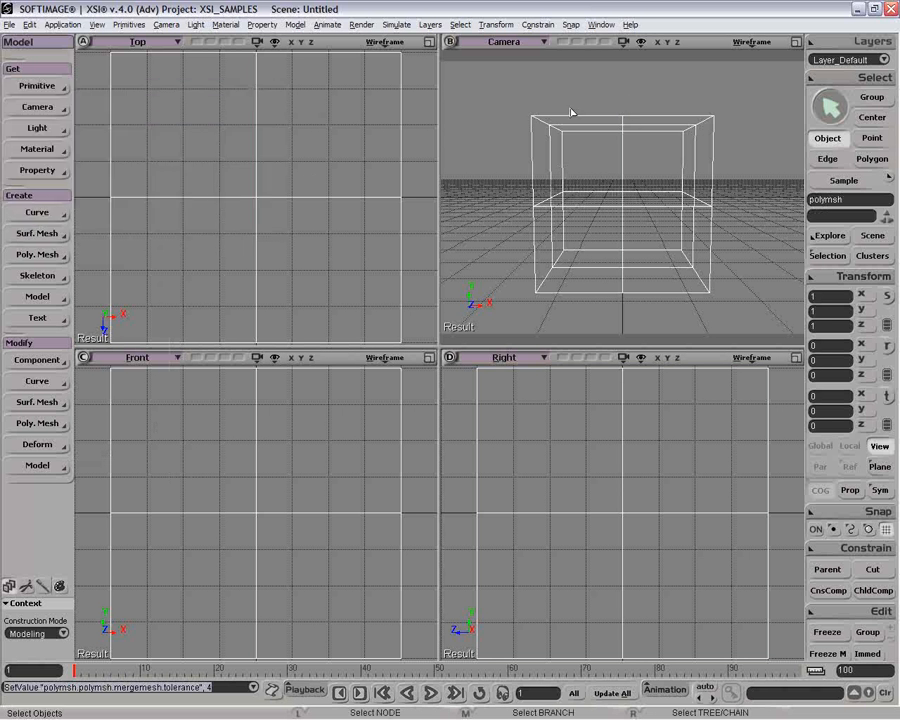
Hide the mirrored clone and raise the merged mesh's subdivision level in the maximized Camera view.
left_click(569, 155, "ctrl")
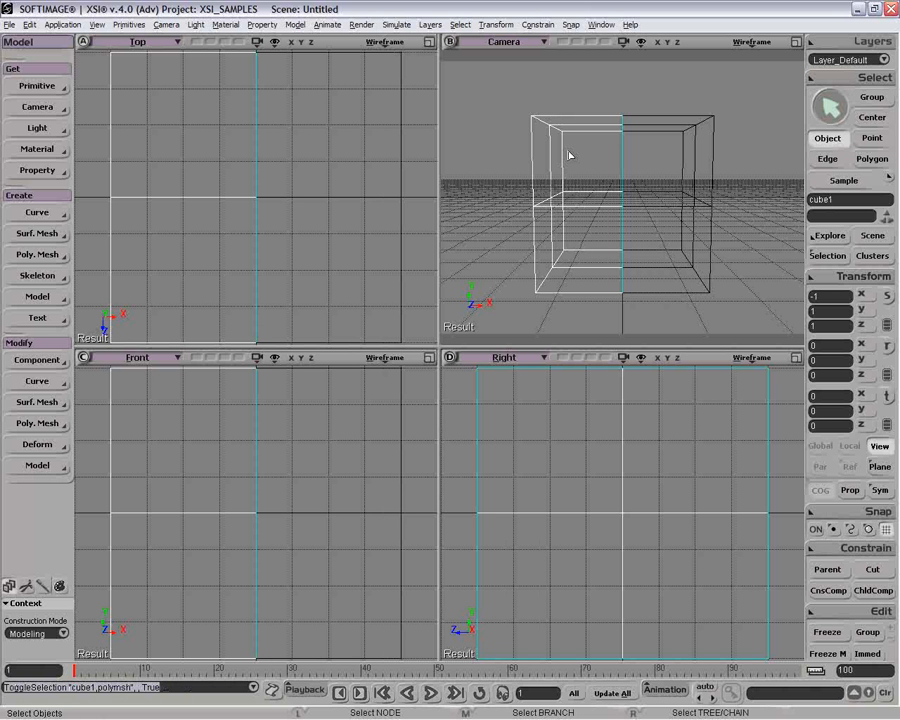
key("h")
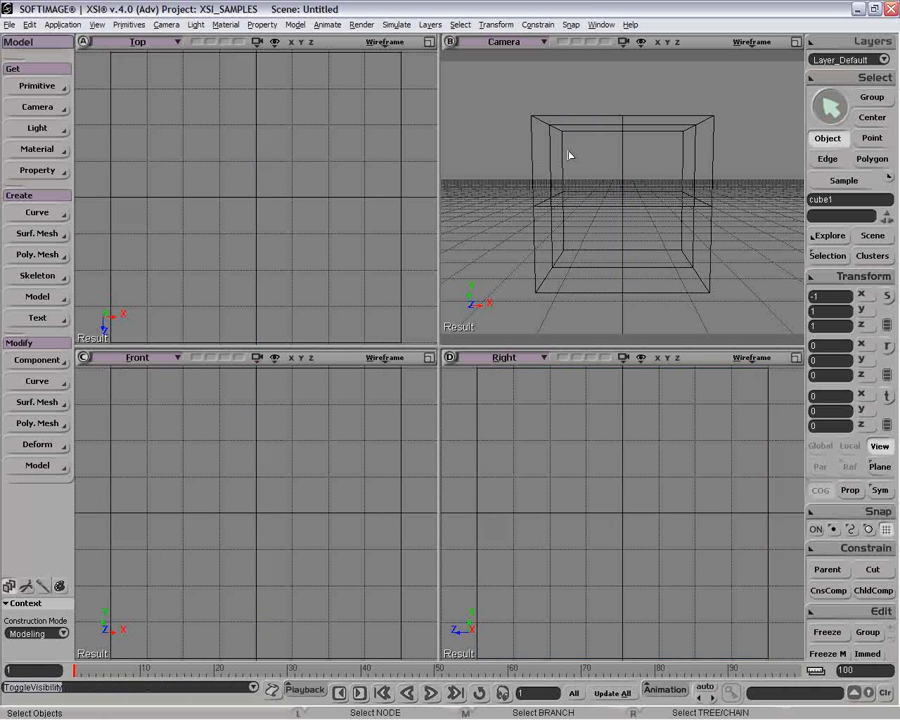
left_click(796, 42)
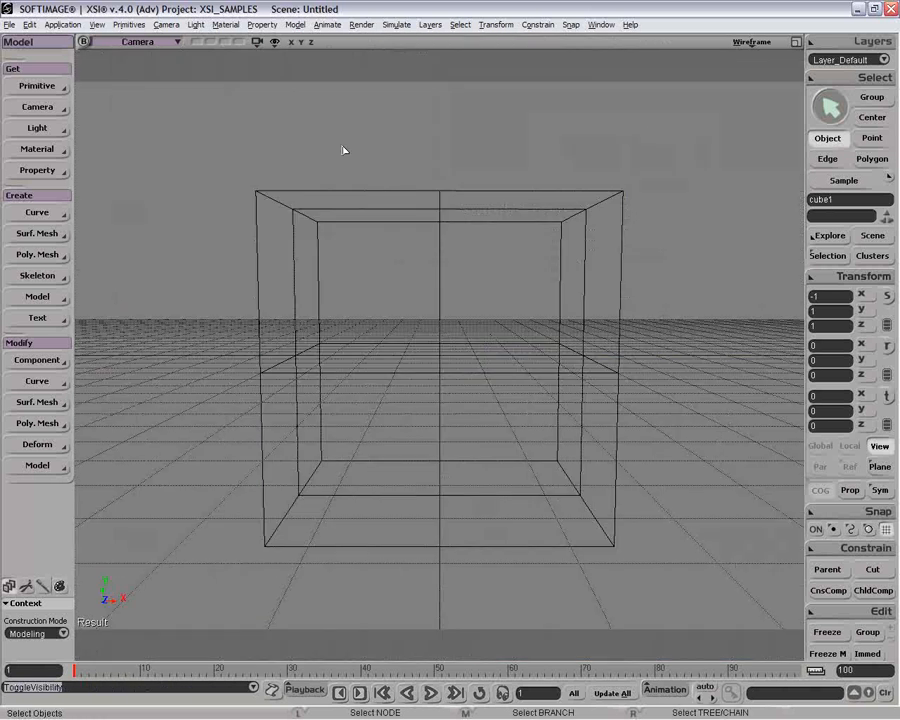
left_click_drag(342, 149, 358, 292)
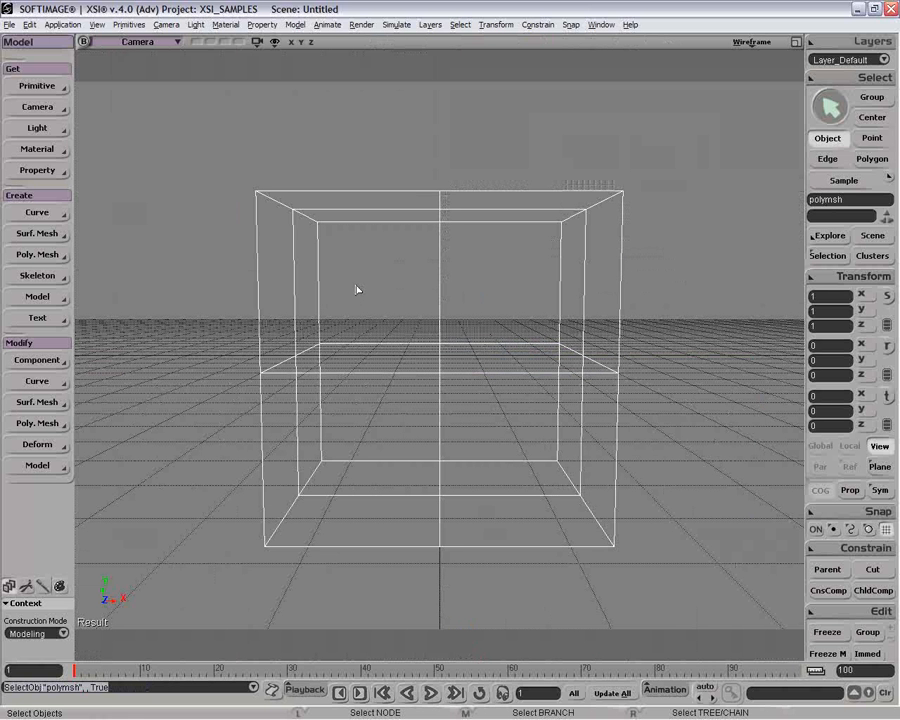
key("plus")
Open the Display properties of the original half cube and make them local to it.
left_click_drag(579, 158, 631, 207)
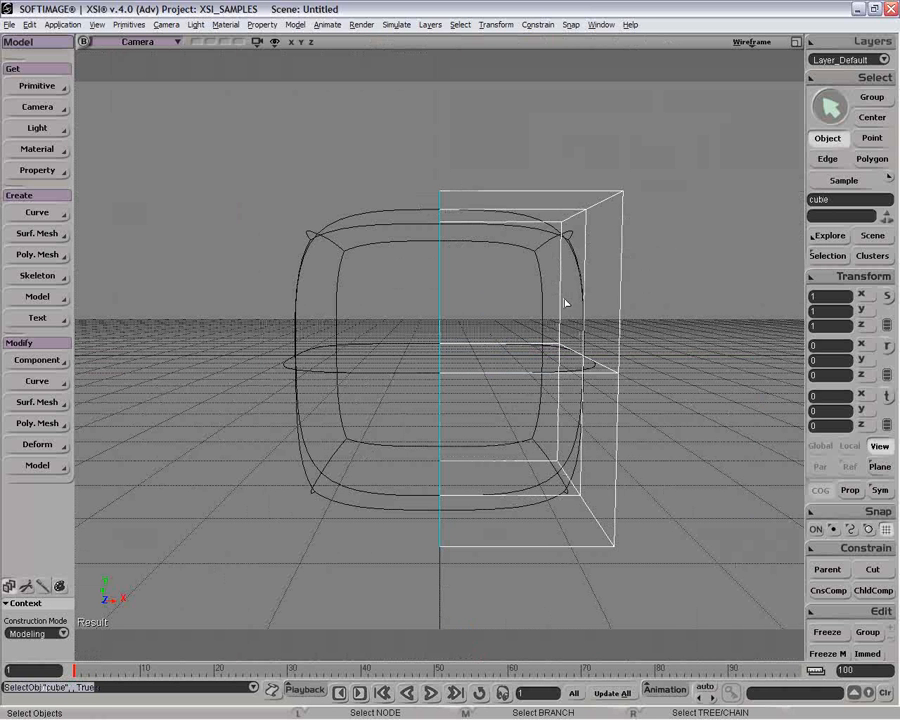
key("o")
left_click_drag(560, 291, 580, 326)
key("F3")
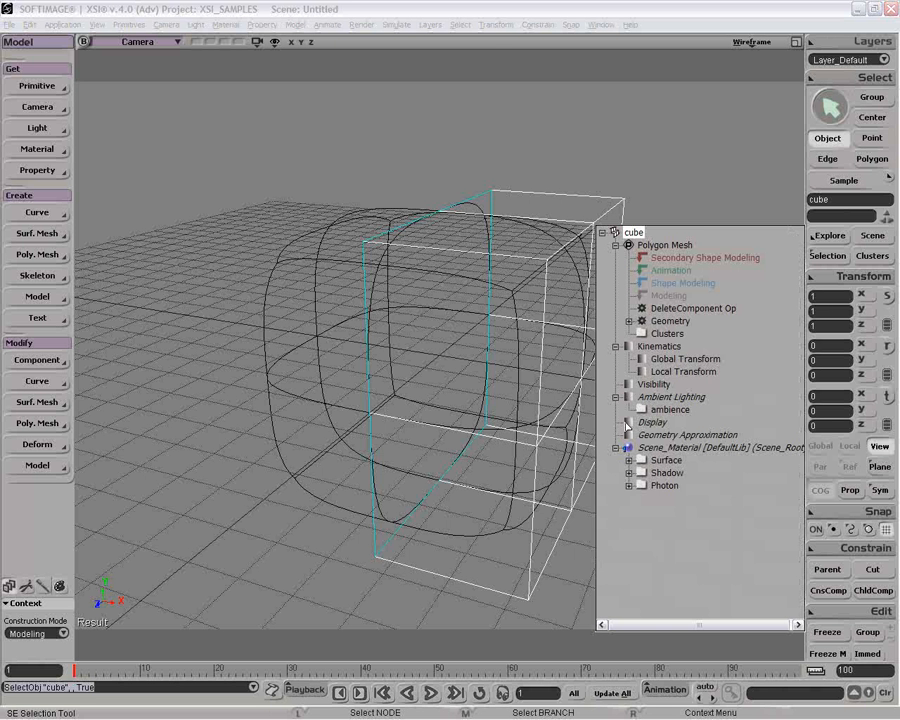
left_click(631, 396)
left_click(419, 387)
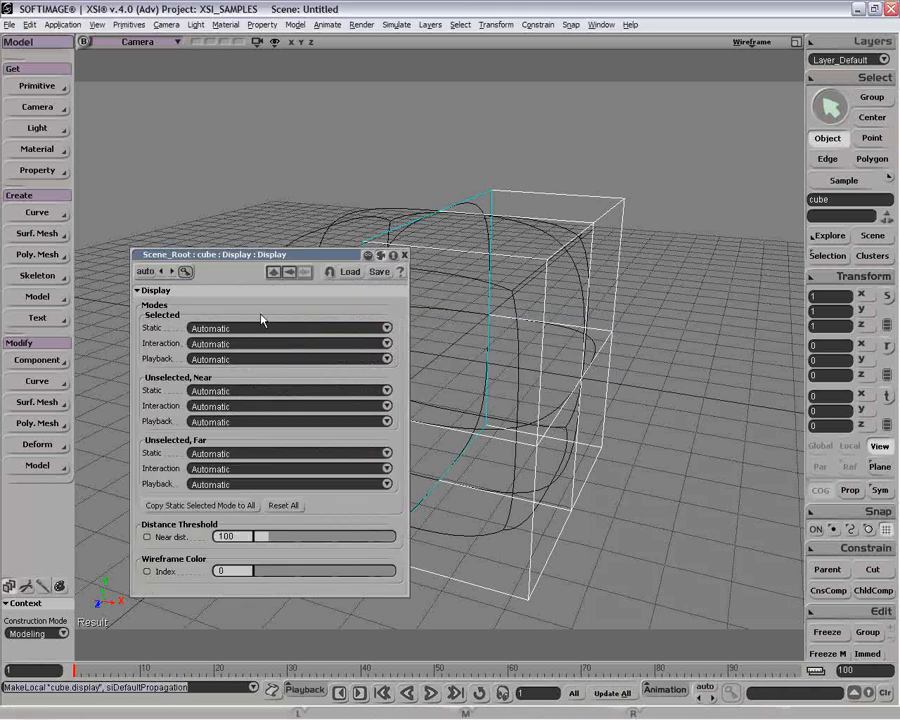
Set the half cube's selected Static, Interaction and Playback display modes to WireFrame and copy the static mode to all others.
left_click(262, 327)
left_click(267, 350)
left_click(267, 343)
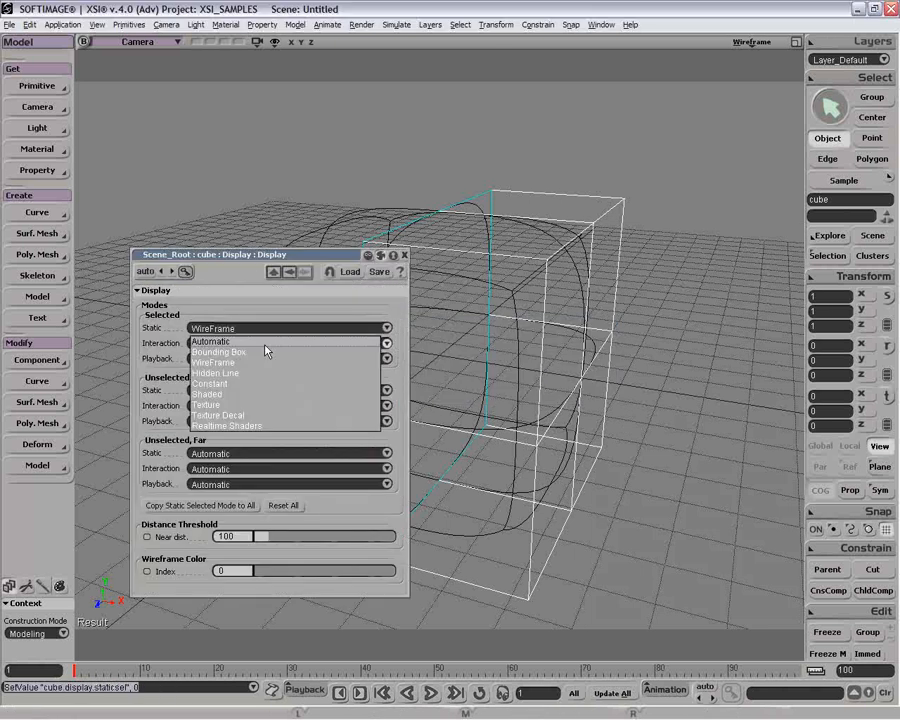
left_click(261, 363)
left_click(261, 358)
left_click(261, 378)
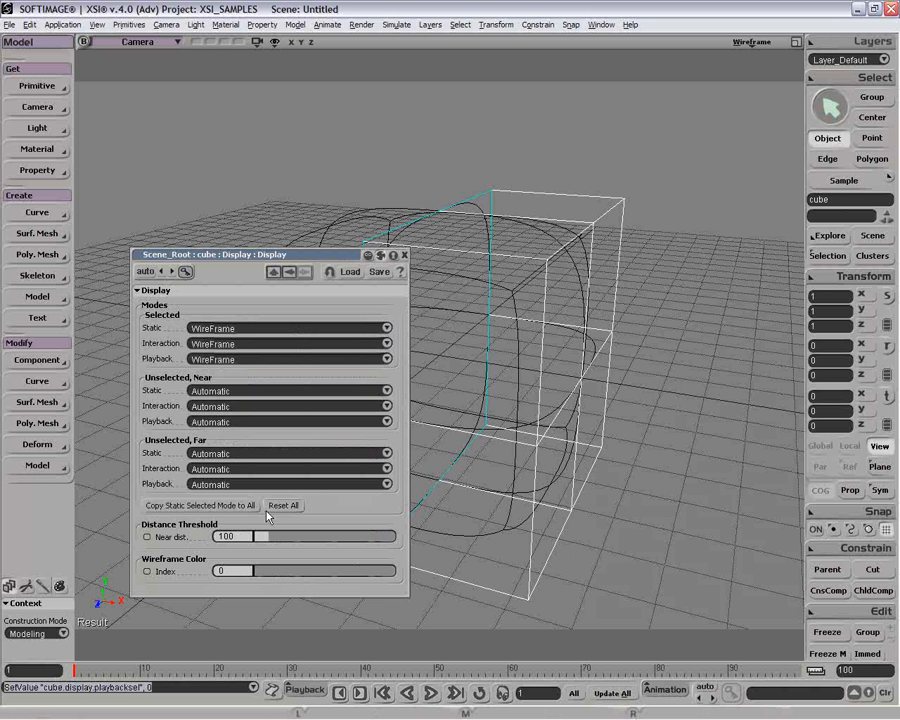
left_click(200, 505)
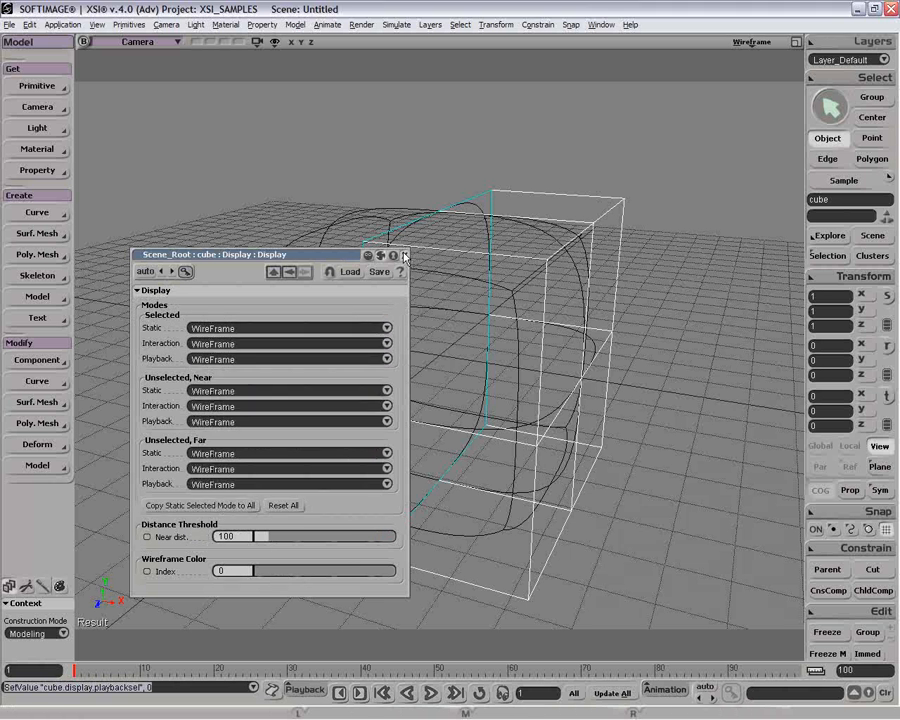
left_click(404, 255)
Switch the Camera view to Shaded and turn off Override Object Properties.
left_click(772, 41)
left_click(690, 222)
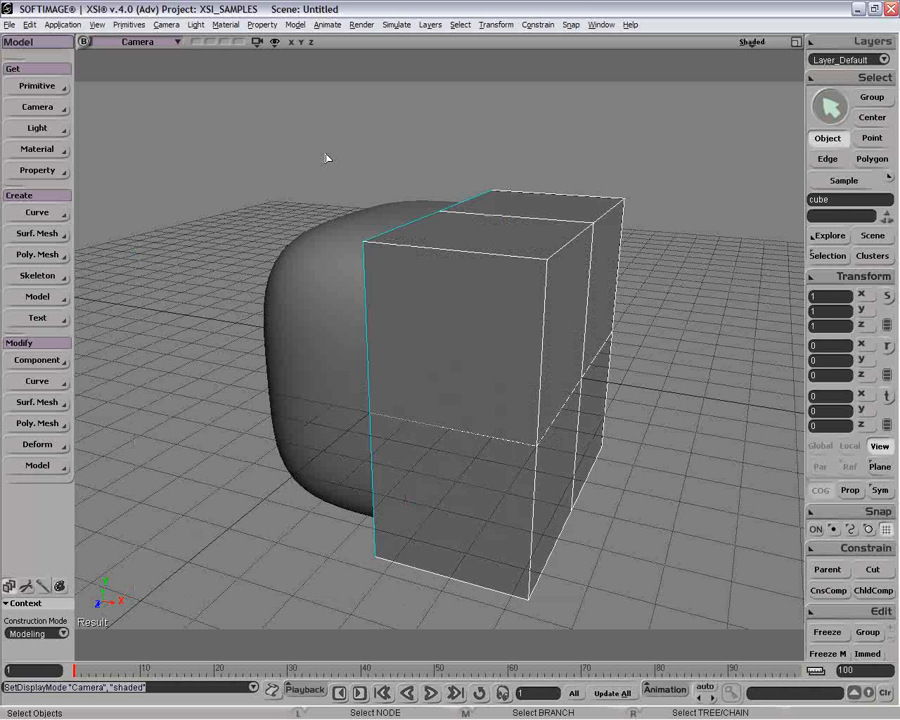
left_click(754, 43)
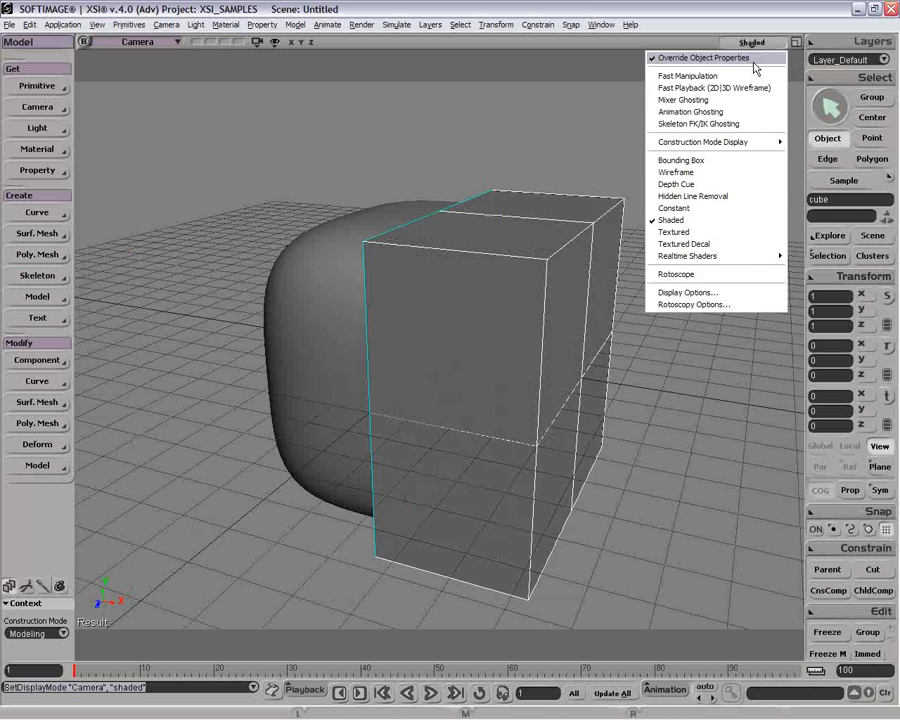
left_click(753, 60)
Turn off Selectability for the merged smooth mesh and select the wireframe half cube.
left_click_drag(506, 234, 425, 405)
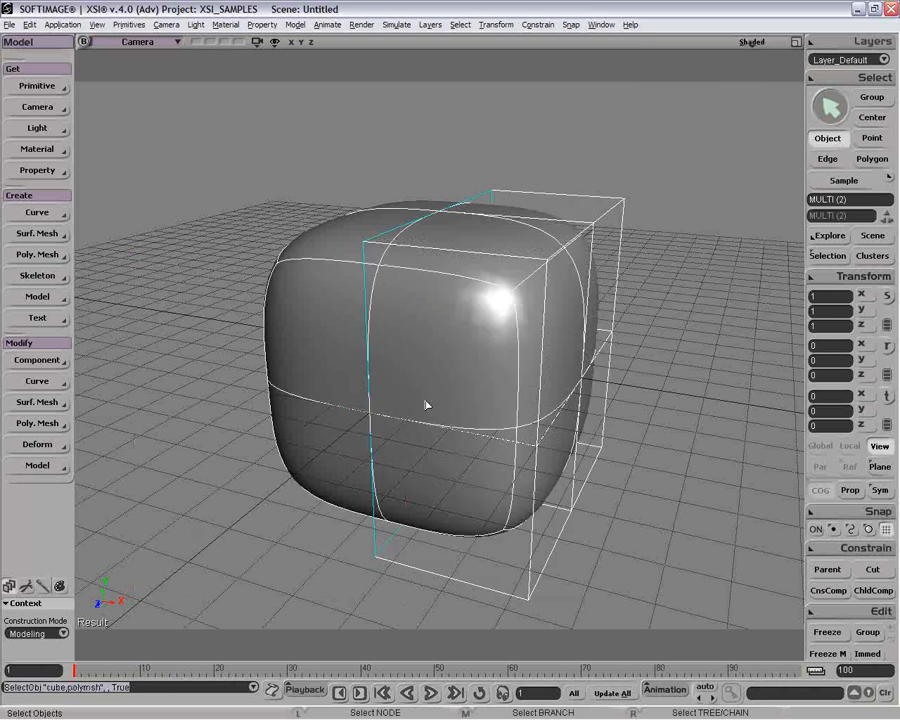
left_click(300, 250)
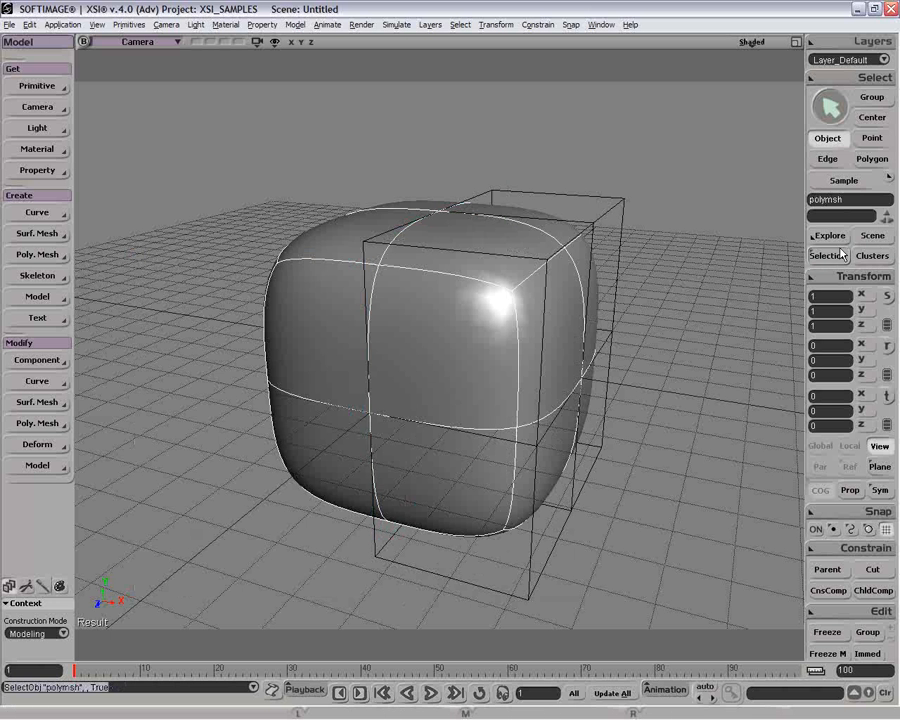
key("F3")
left_click(654, 333)
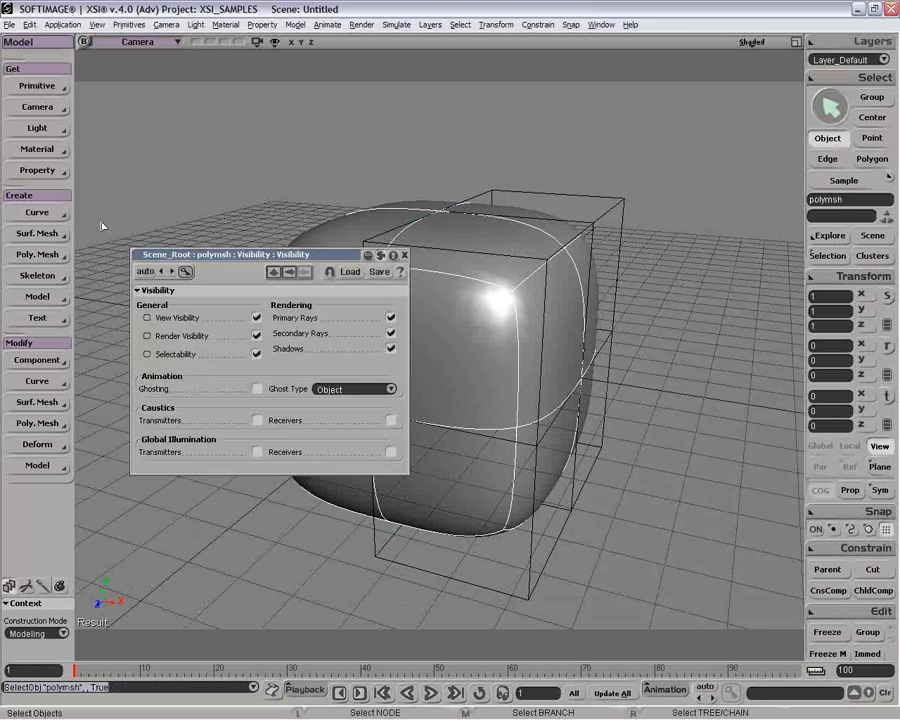
left_click(256, 352)
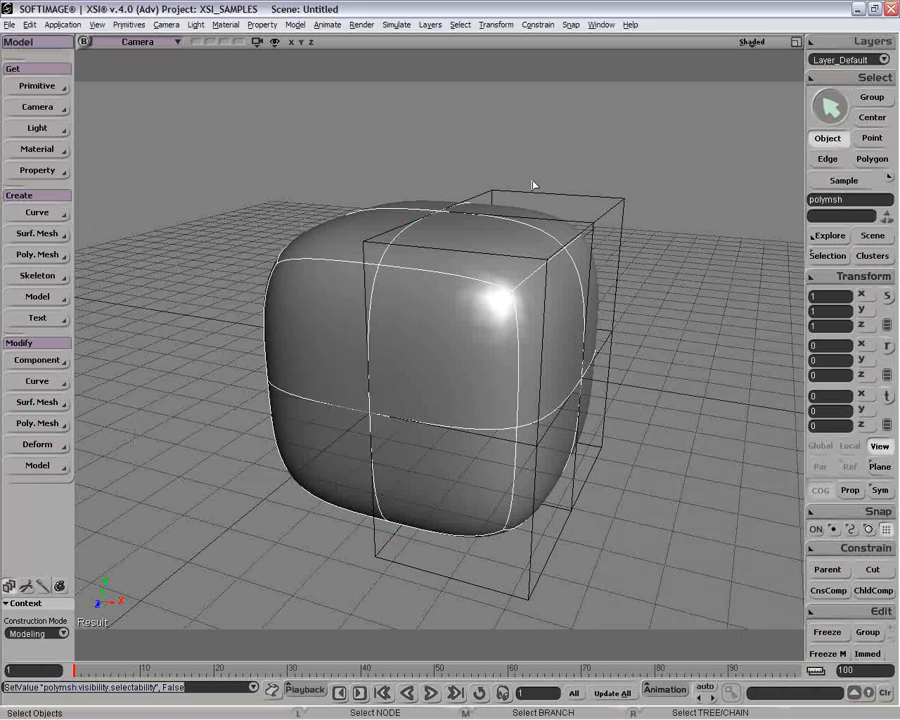
left_click(588, 432)
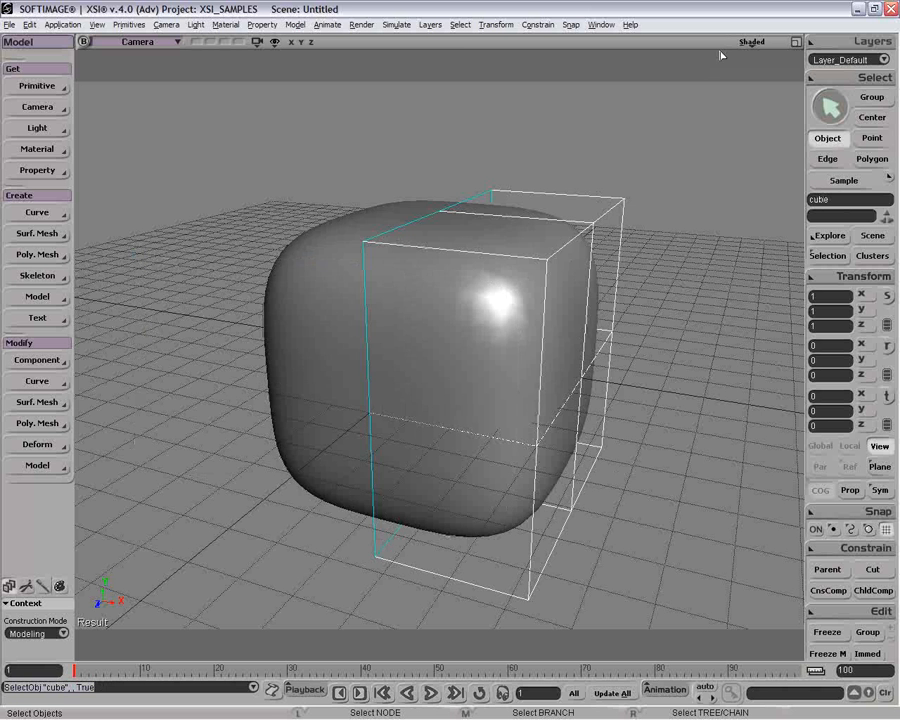
Enable the Head Light in the Camera view's display options.
left_click(751, 42)
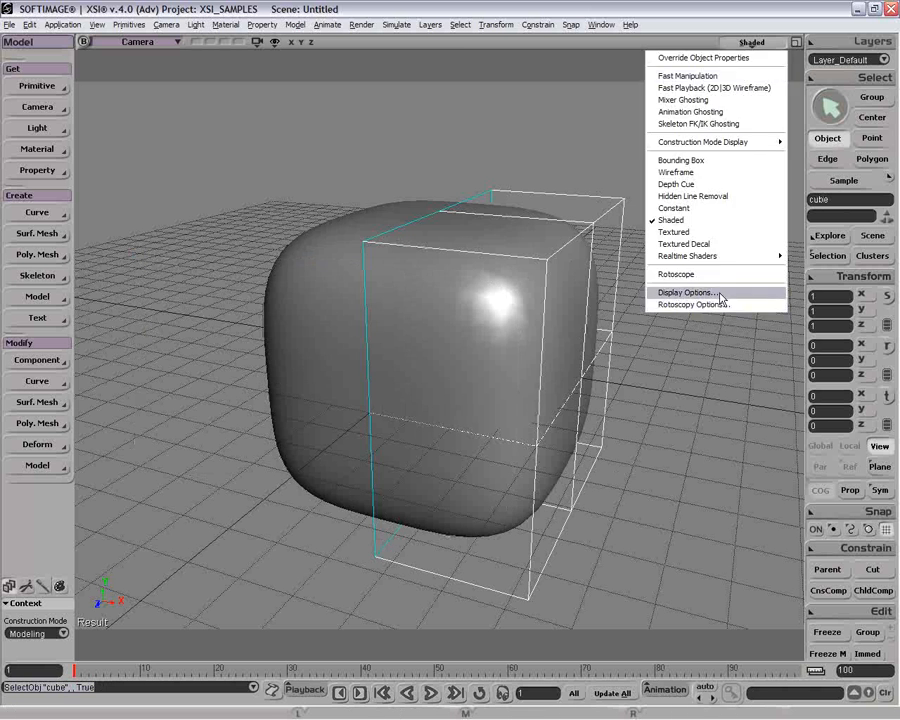
left_click(672, 294)
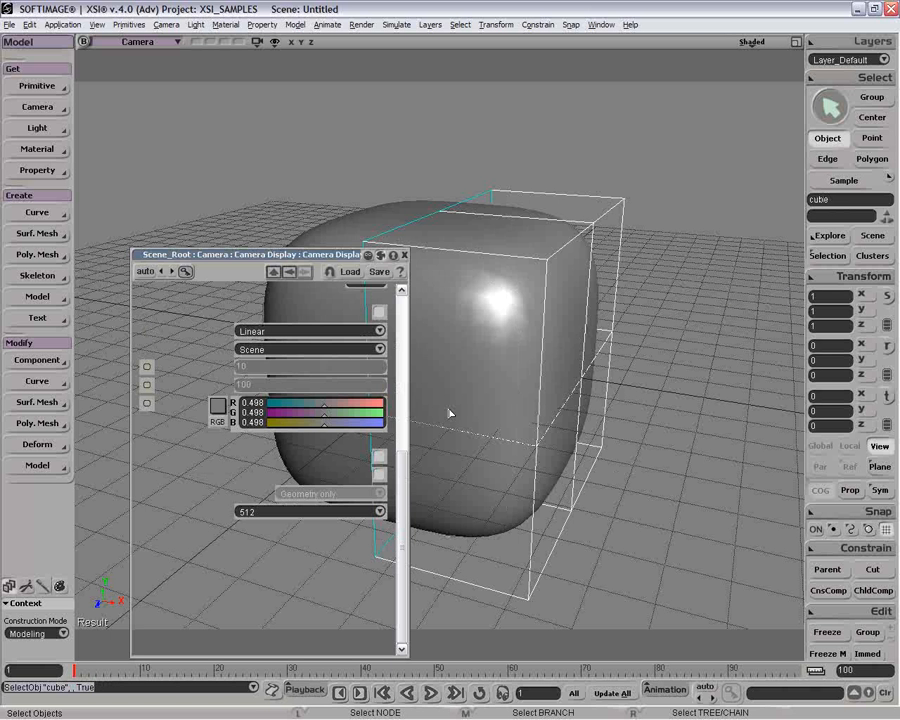
left_click(251, 589)
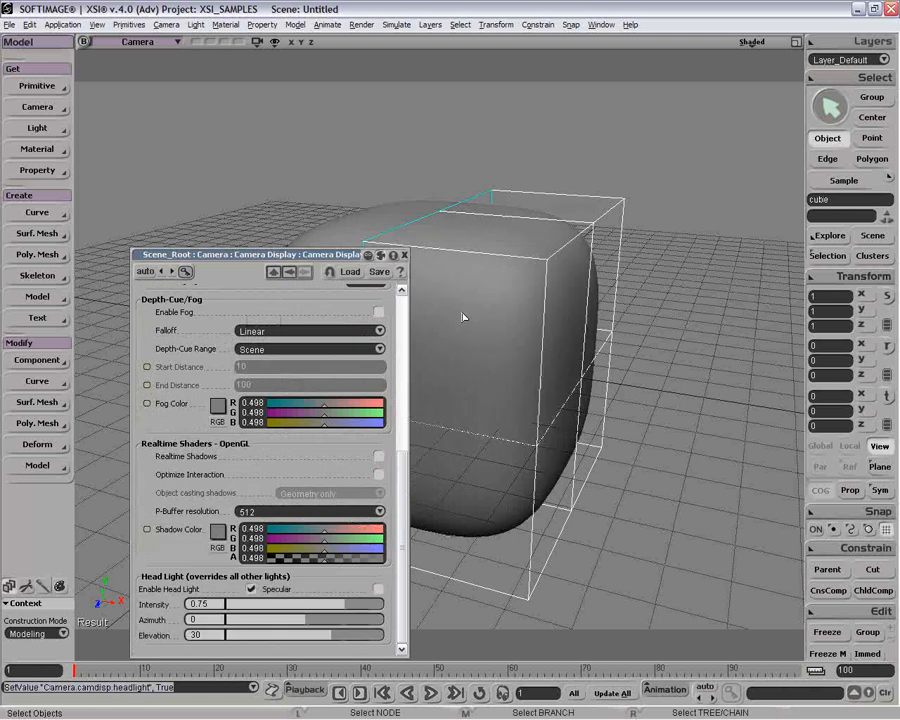
Move the half cube's lower front polygon forward along Z to about 6.67.
left_click(405, 258)
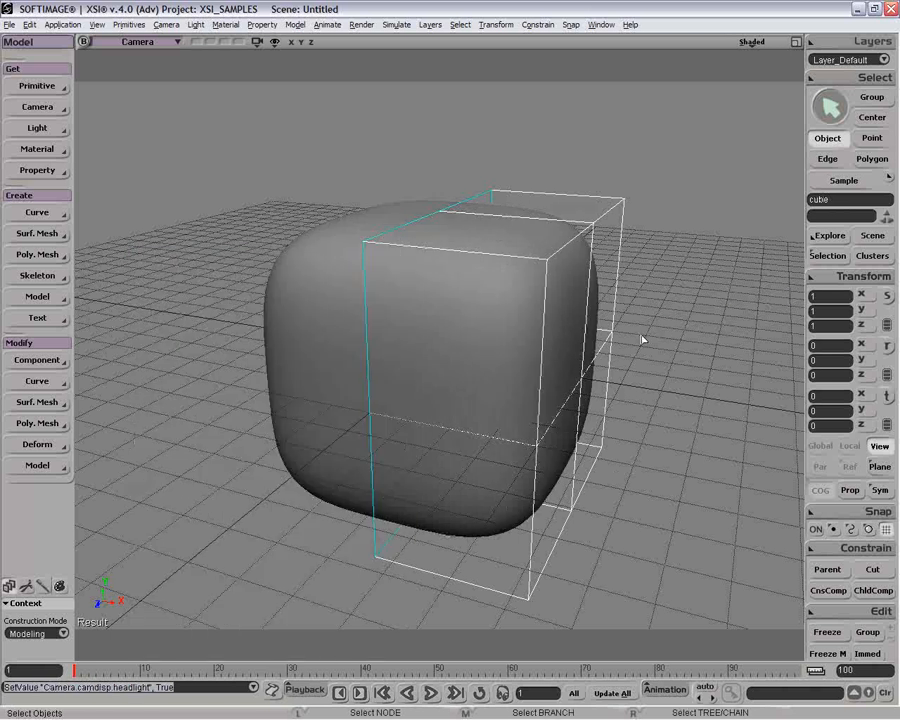
key("o")
left_click_drag(583, 352, 521, 323)
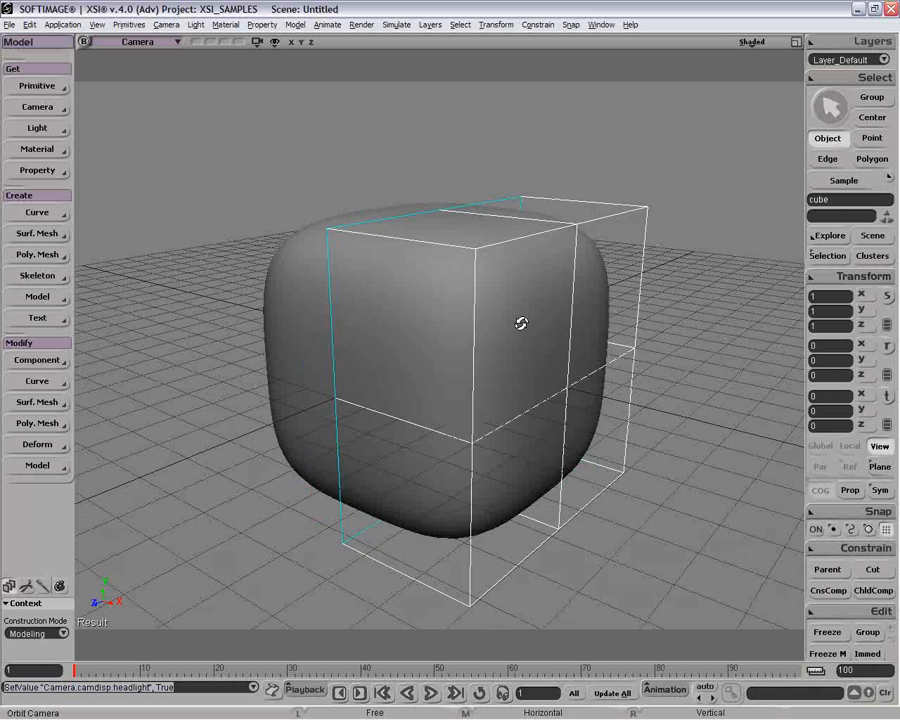
key("space")
left_click(423, 340)
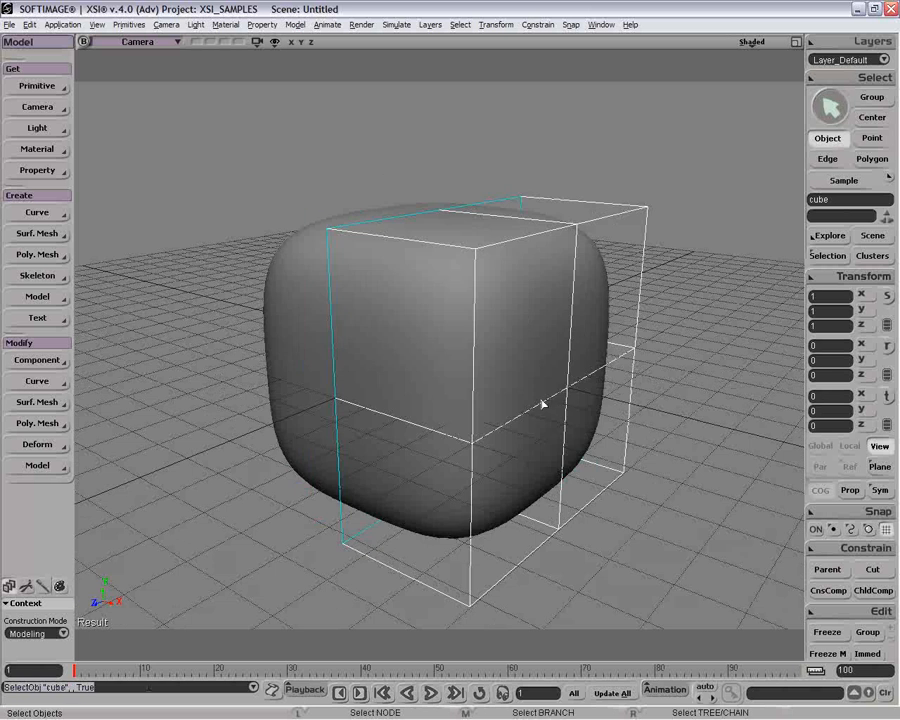
key("y")
left_click(475, 400)
left_click(406, 503)
key("v")
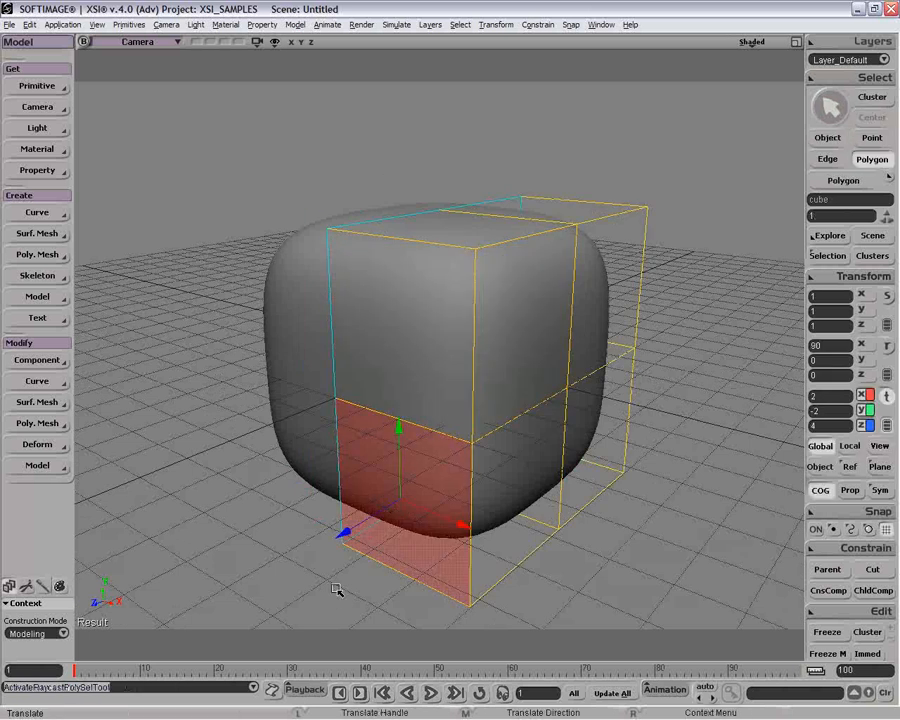
left_click_drag(337, 589, 265, 560)
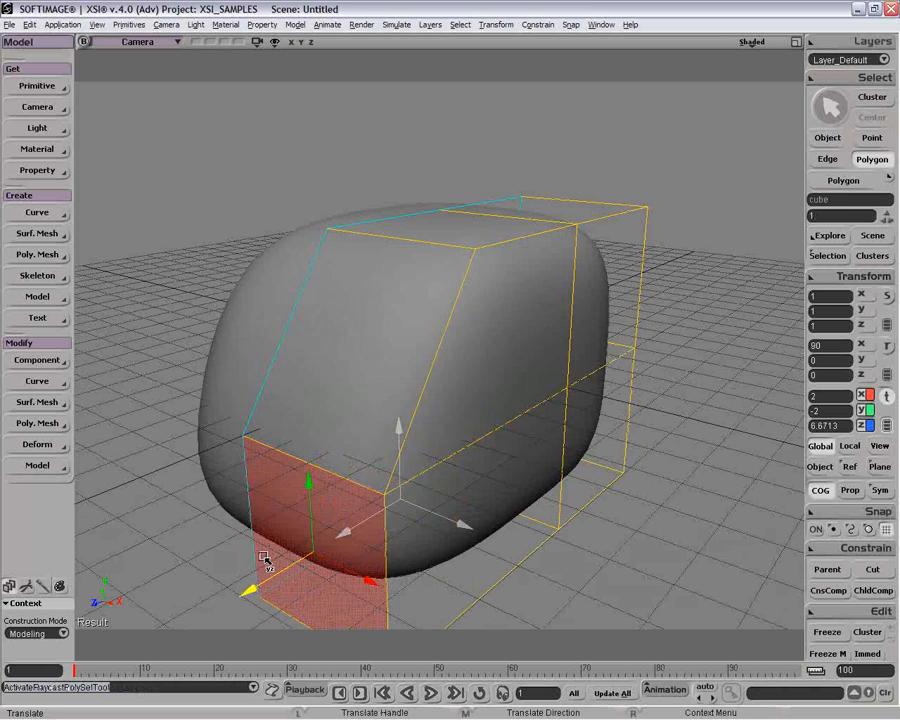
Select the half cube's bottom front edge on the symmetry plane.
key("p")
left_click_drag(402, 492, 396, 446)
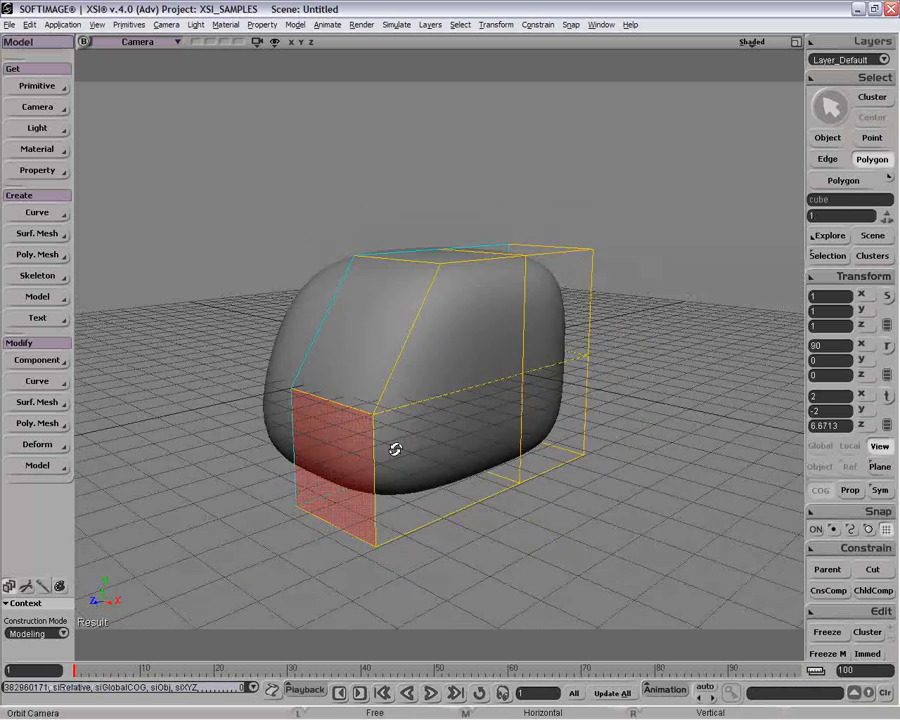
key("v")
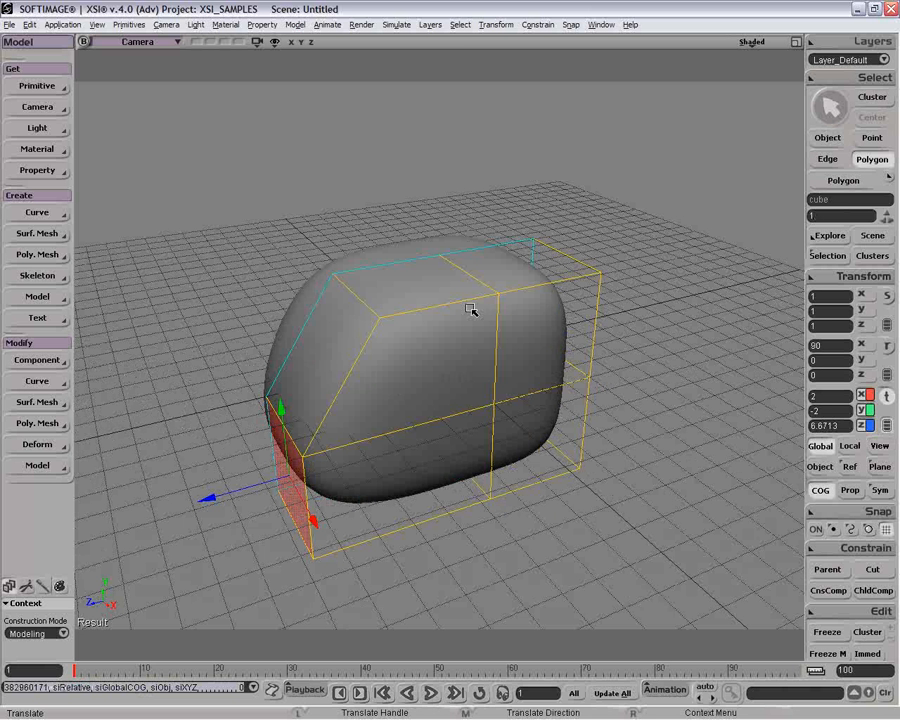
key("space")
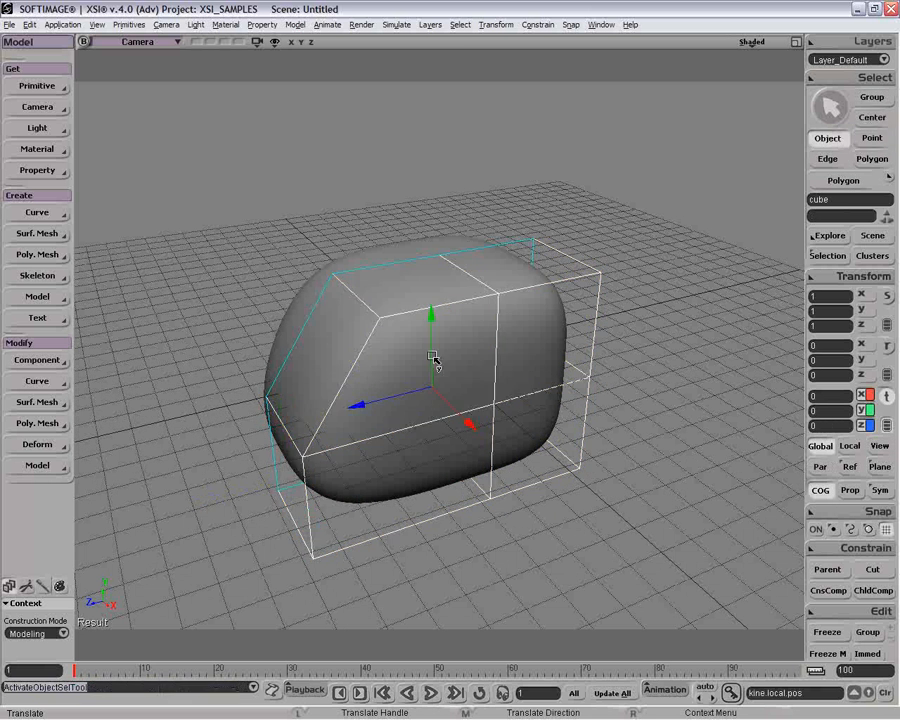
key("e")
left_click(357, 479)
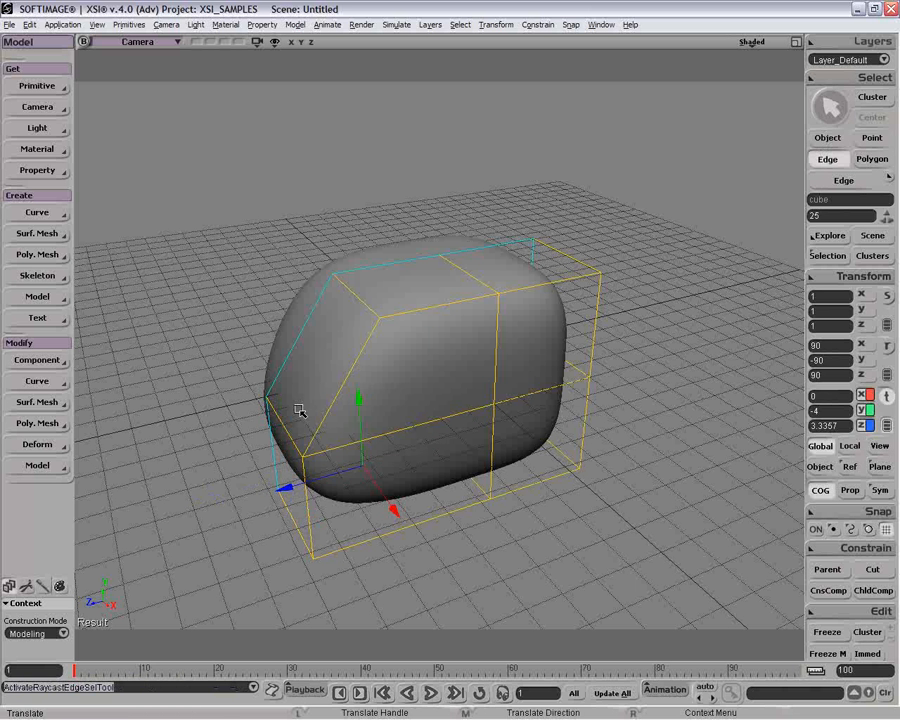
Enable XRay Mode in the Camera view's display options and set the XRay Display Type to Screen.
left_click(751, 42)
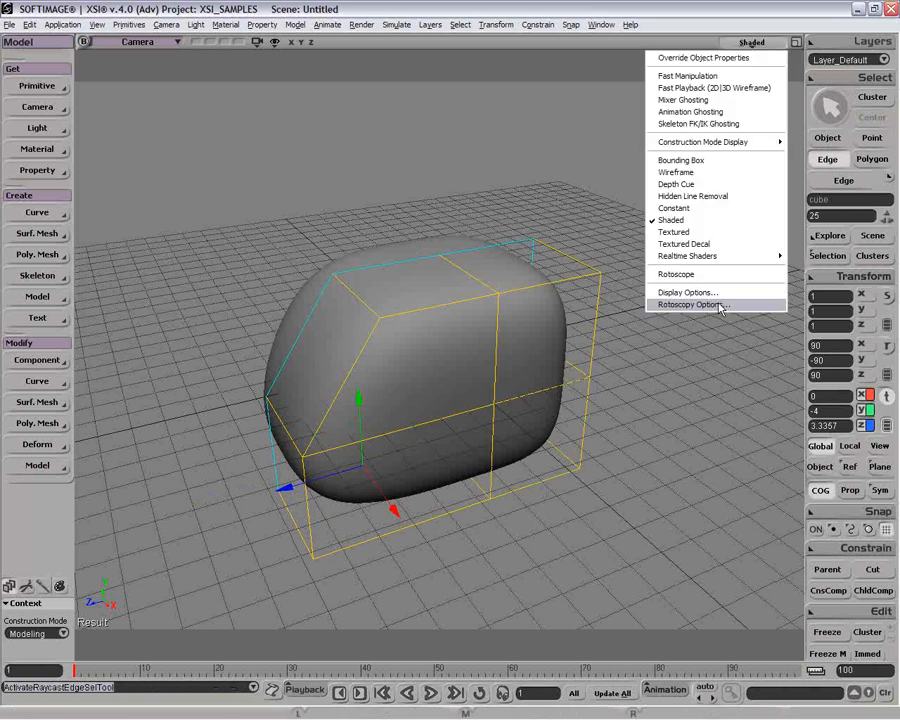
left_click(725, 293)
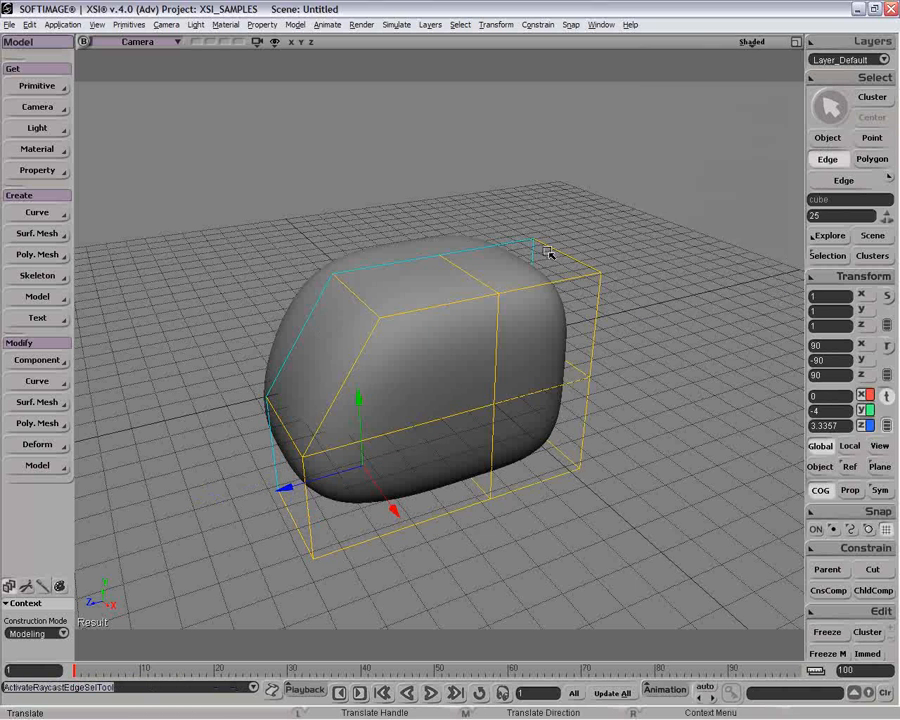
scroll(424, 333, "up", 5)
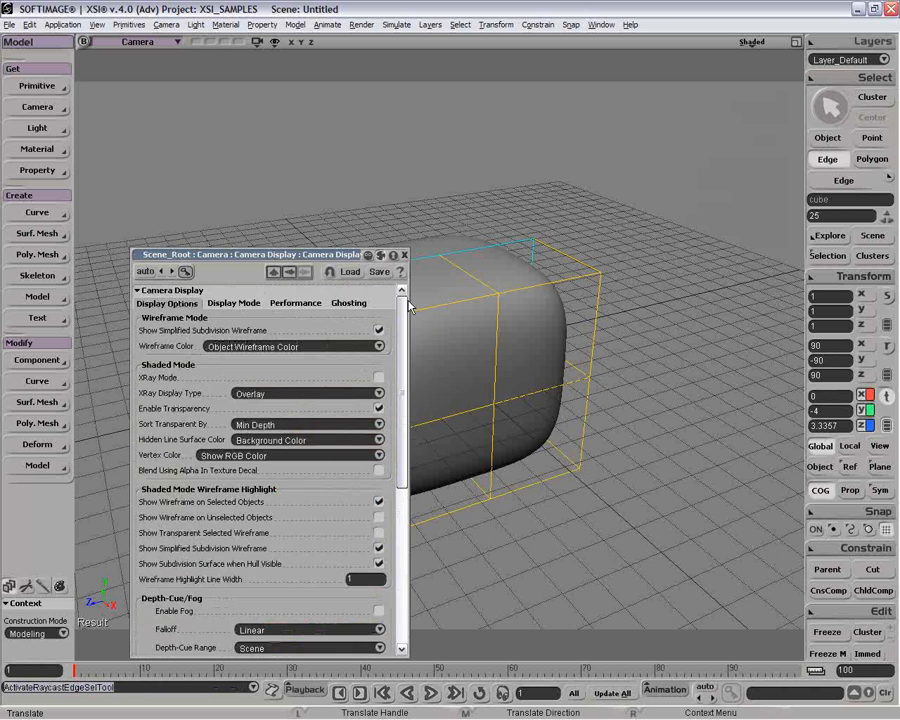
left_click(377, 381)
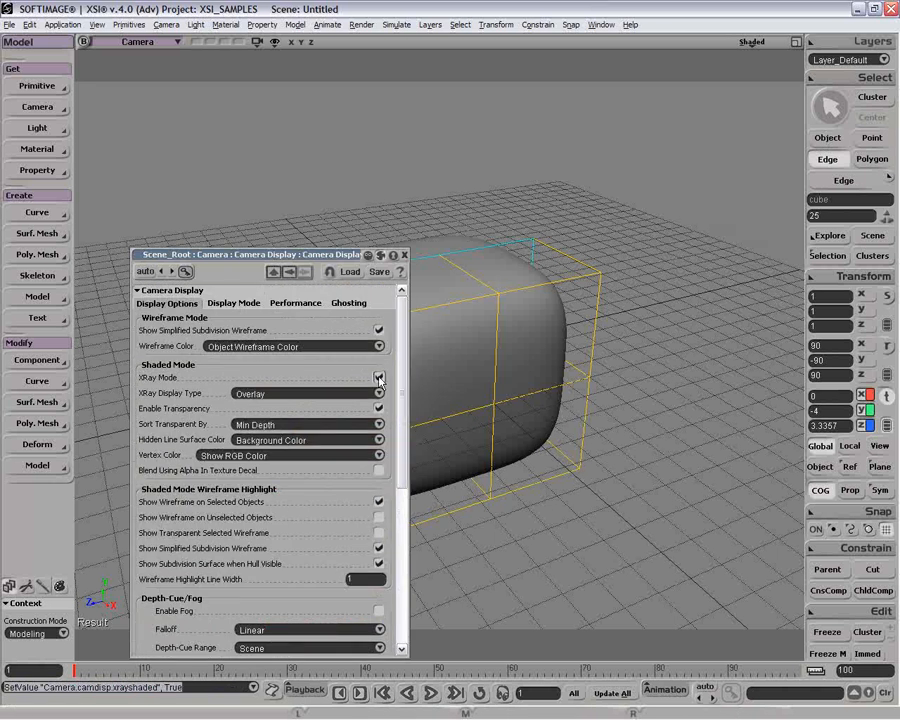
mouse_move(271, 269)
left_mouse_down()
mouse_move(367, 248)
mouse_move(704, 100)
left_mouse_up()
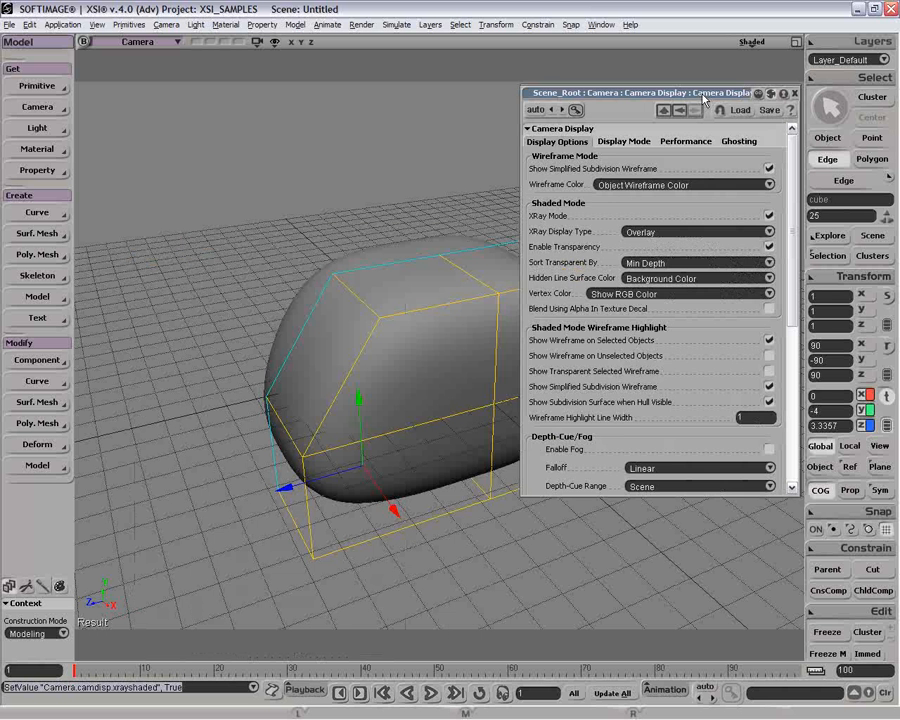
left_click(763, 232)
left_click(763, 248)
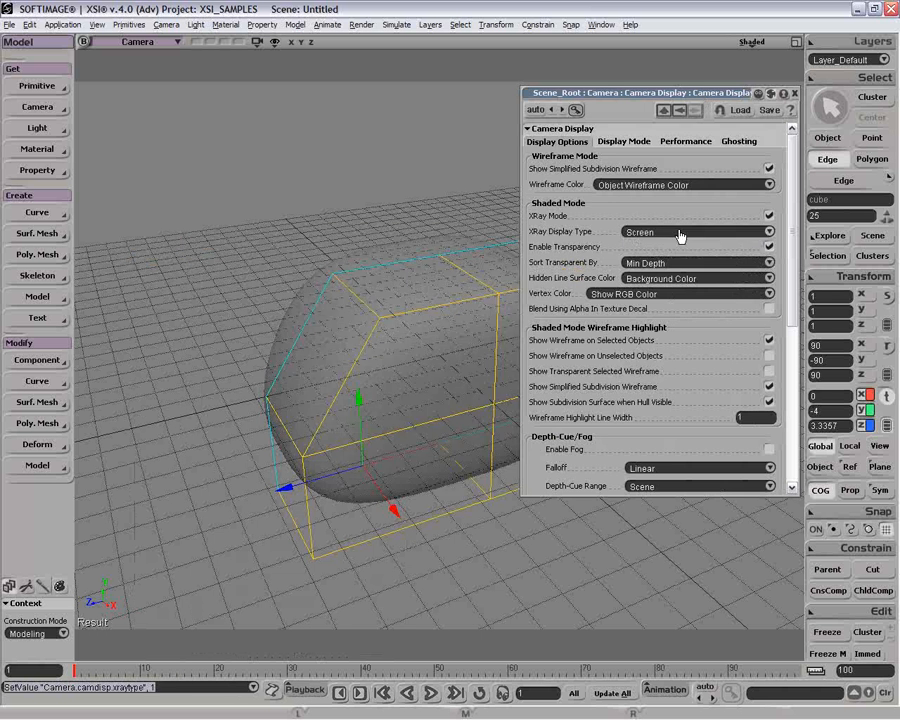
Switch the XRay Display Type to Overlay and back to Screen to compare them.
left_click(693, 232)
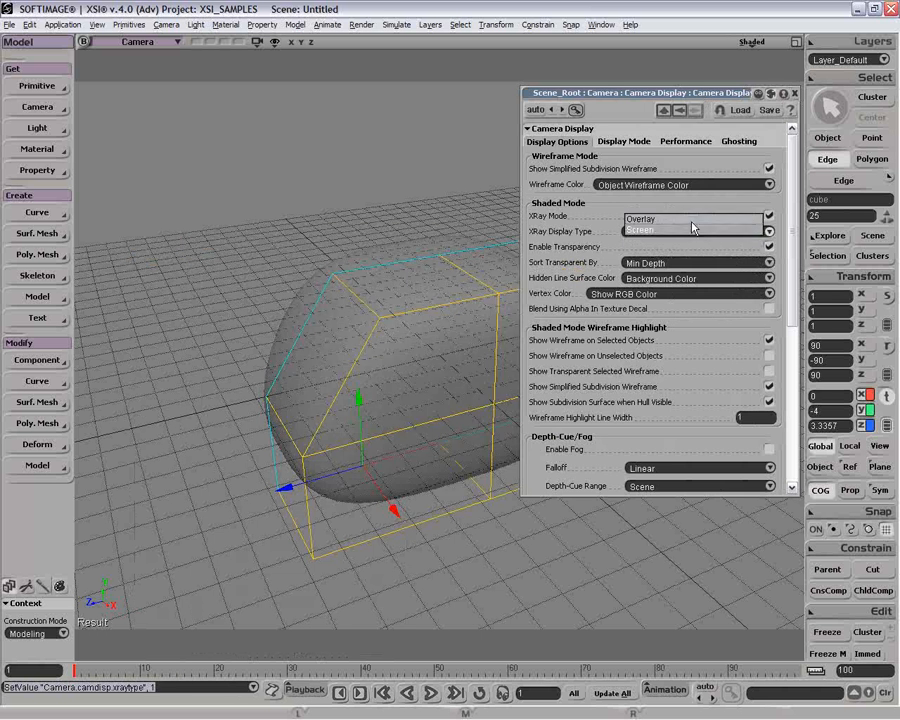
left_click(693, 227)
left_click(693, 236)
left_click(693, 248)
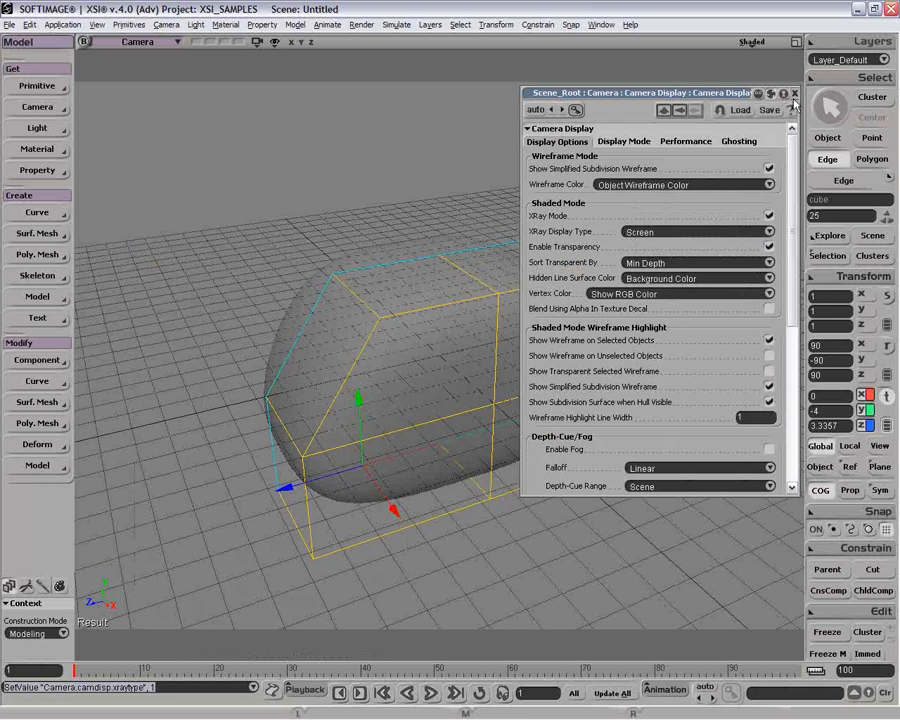
Close the camera display options and hide the grid in the Camera view.
left_click(795, 93)
key("g")
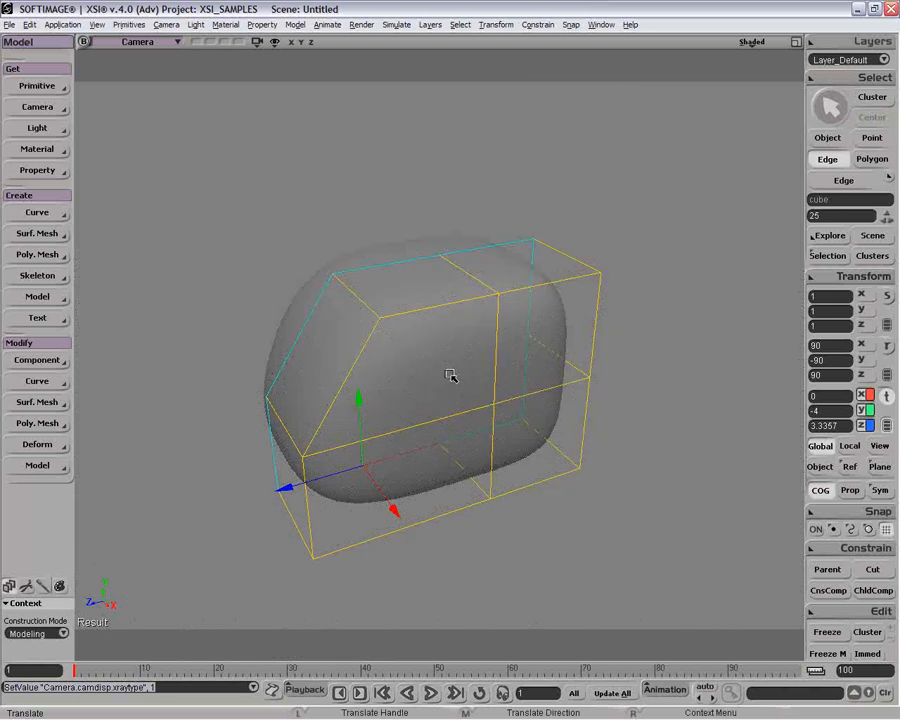
key("o")
left_click_drag(469, 361, 422, 412)
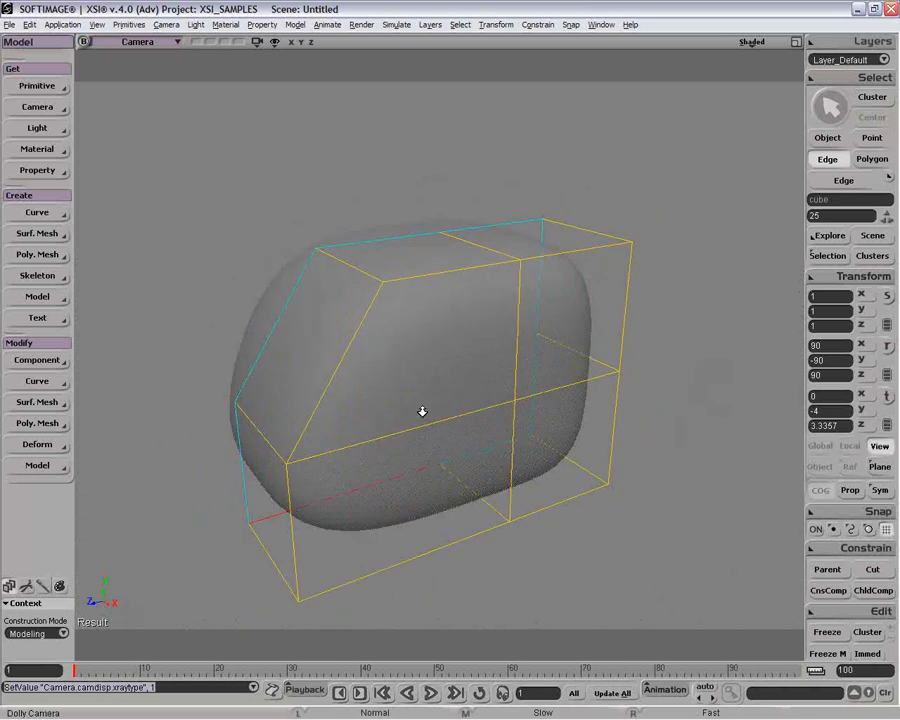
Select the half cube's sloped upper front polygon for translation.
key("v")
key("u")
left_click(325, 365)
key("v")
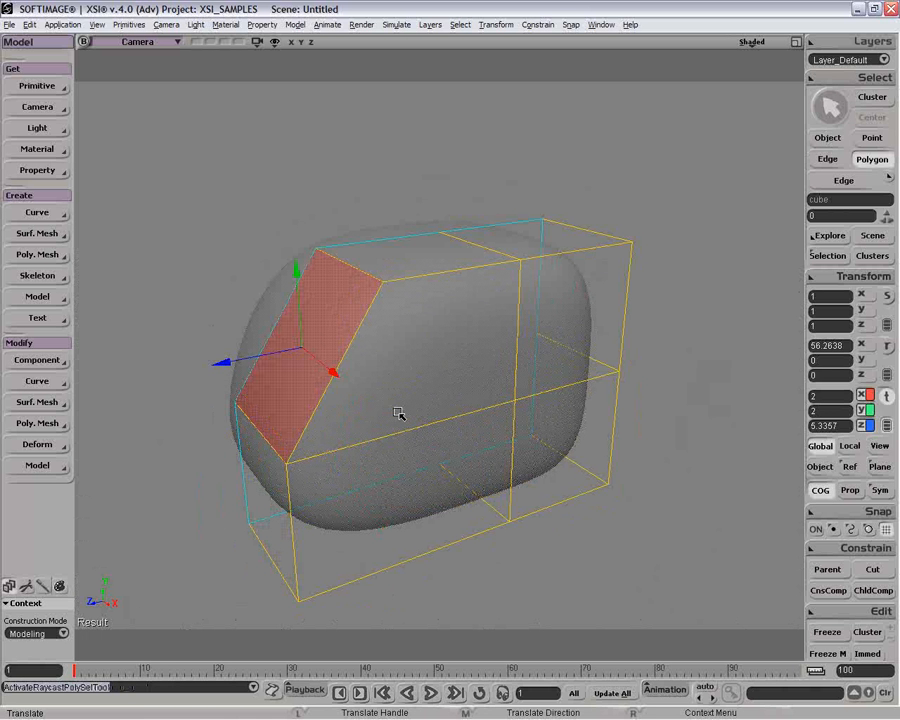
Move the half cube's lower rear side polygon outward along X to about 5.47.
key("u")
left_click(540, 416)
key("v")
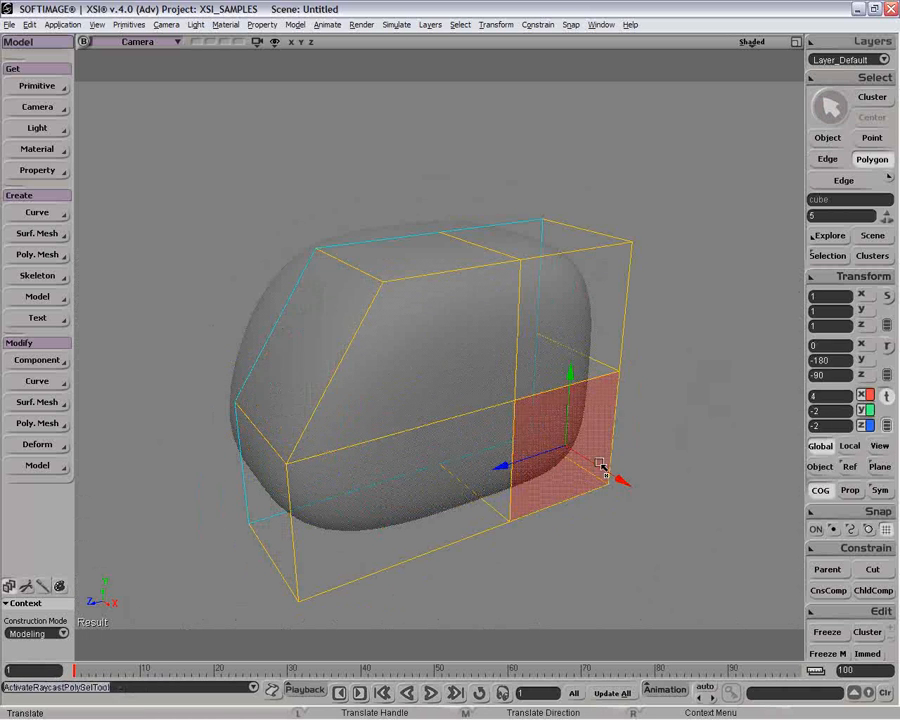
left_click_drag(580, 456, 615, 475)
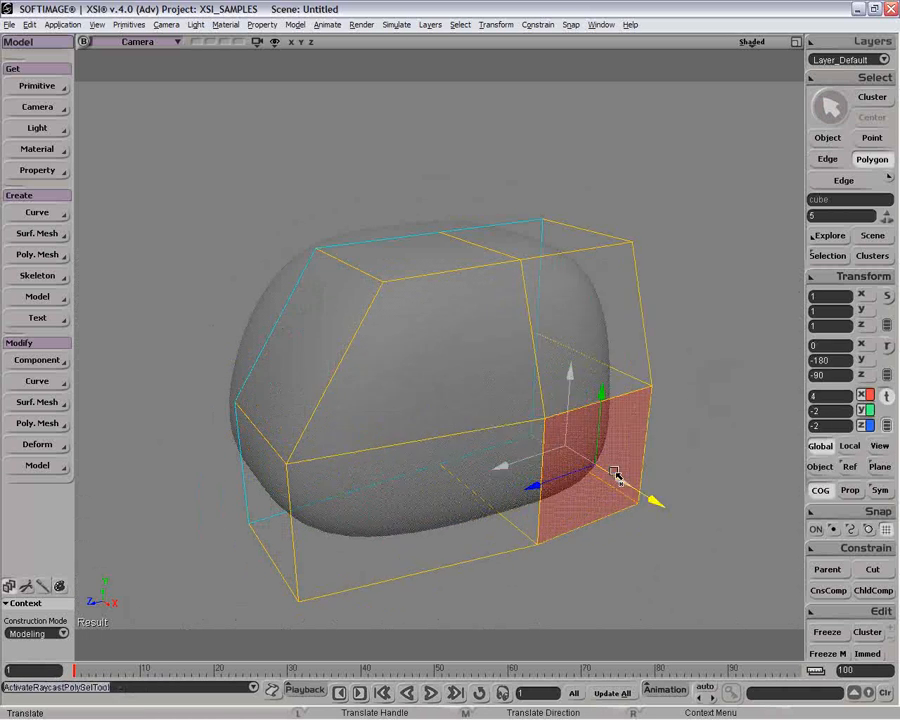
Move the half cube's lower front side polygon to about X 4.68 and Z 2.55.
key("u")
left_click(446, 502)
key("v")
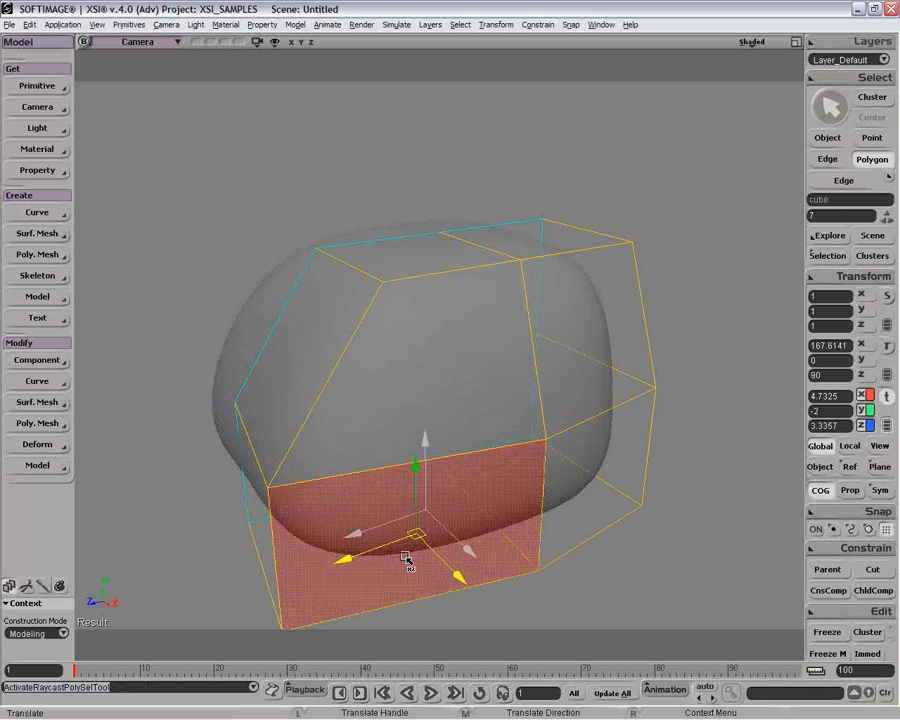
left_click_drag(424, 560, 455, 522)
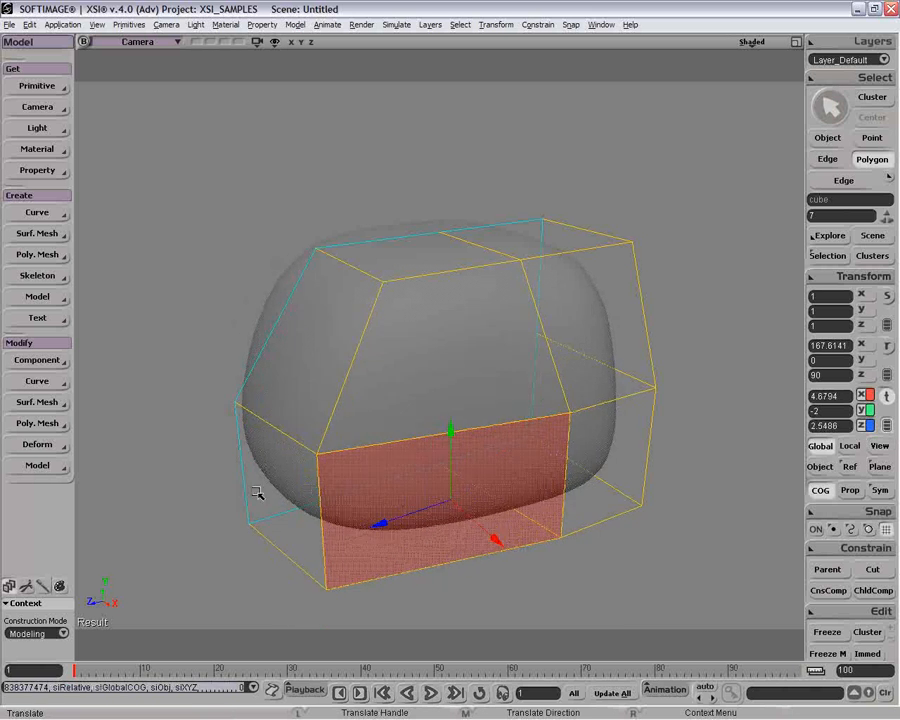
Subdivide the lower front polygon's top and bottom edges with 2 subdivisions, Connect on and Parallel Edge Loop enabled.
key("e")
left_click(280, 440)
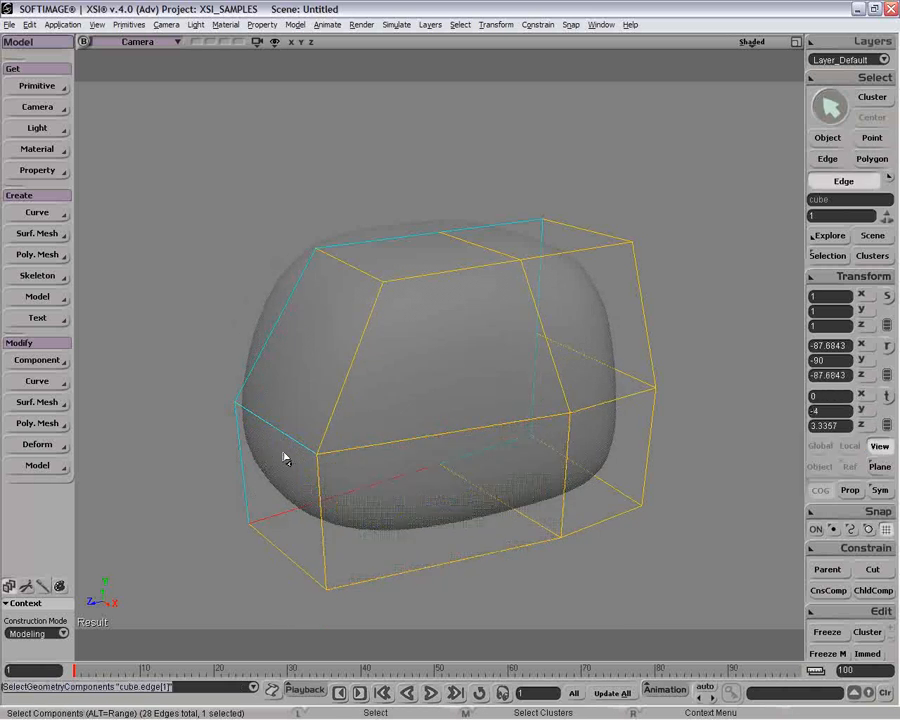
left_click(286, 560, "shift")
key("v")
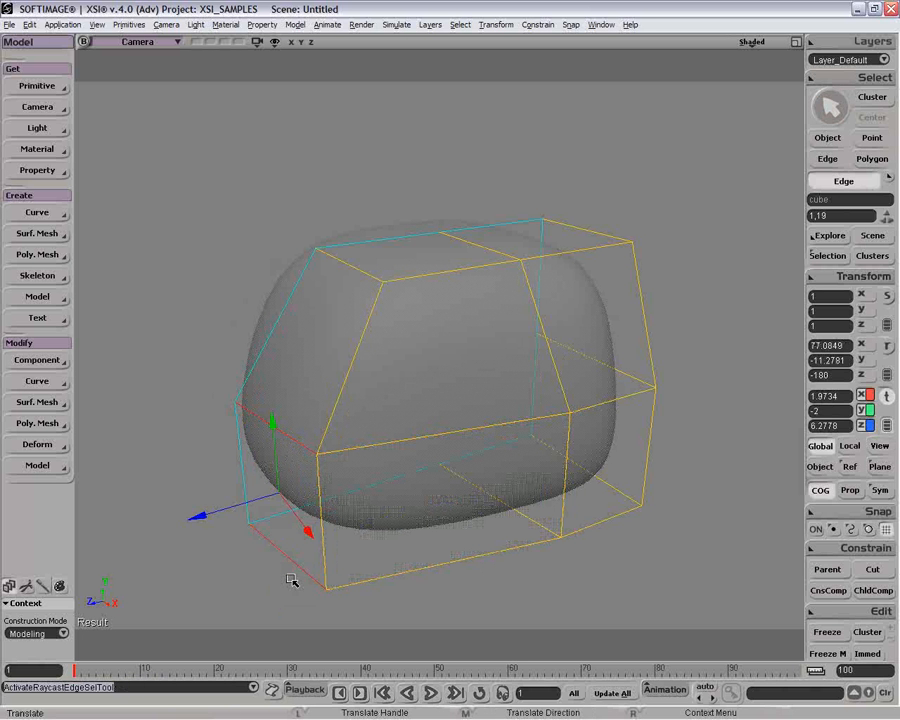
key("parenright")
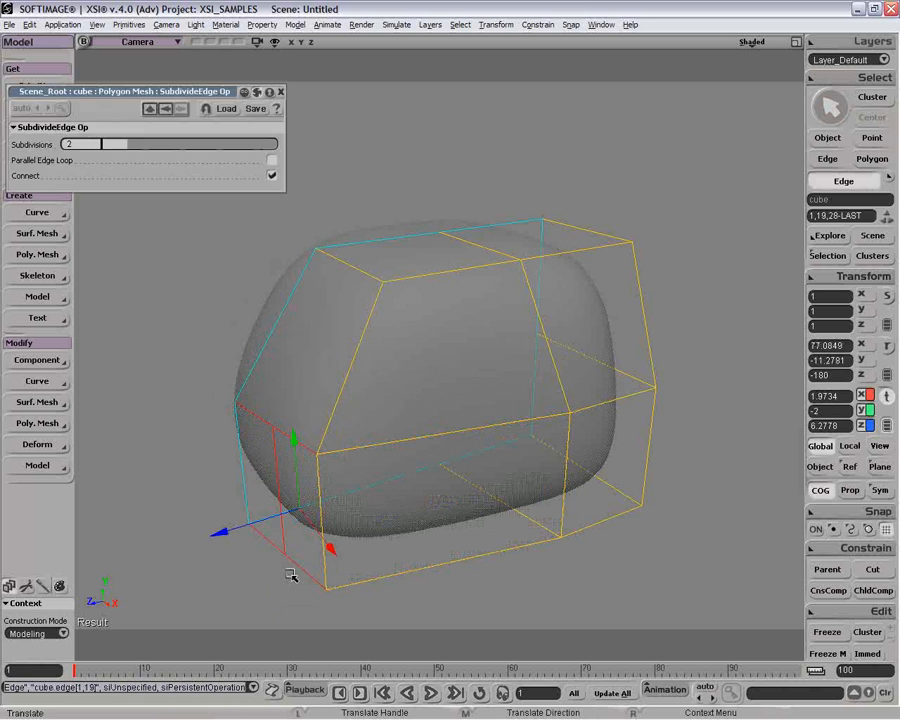
left_click(271, 161)
left_click(281, 92)
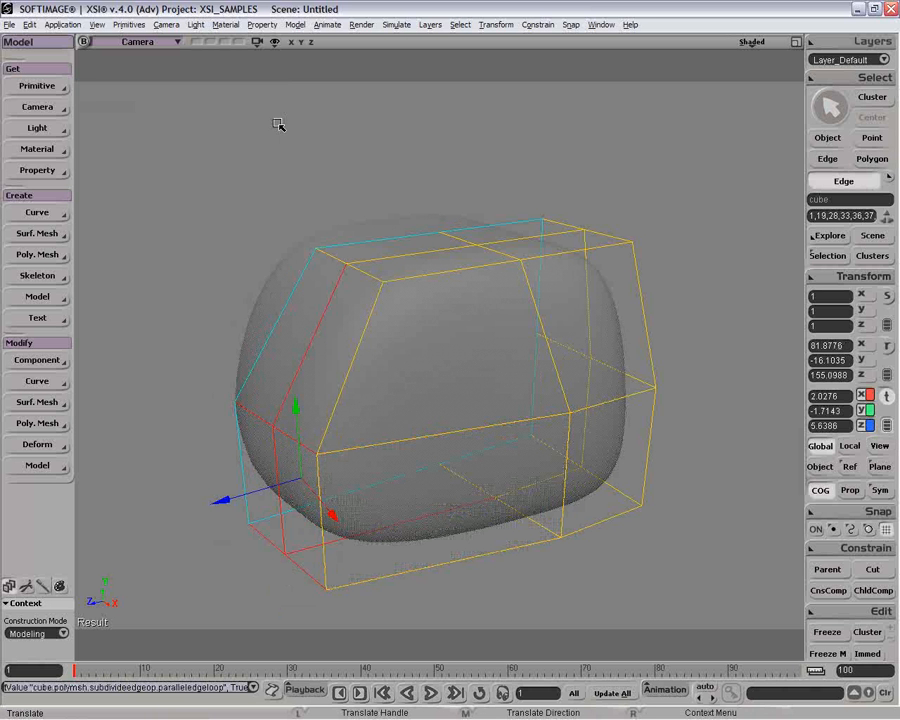
Extrude the lower front polygon beside the symmetry plane forward along Z to about 8.83.
key("u")
left_click(254, 491)
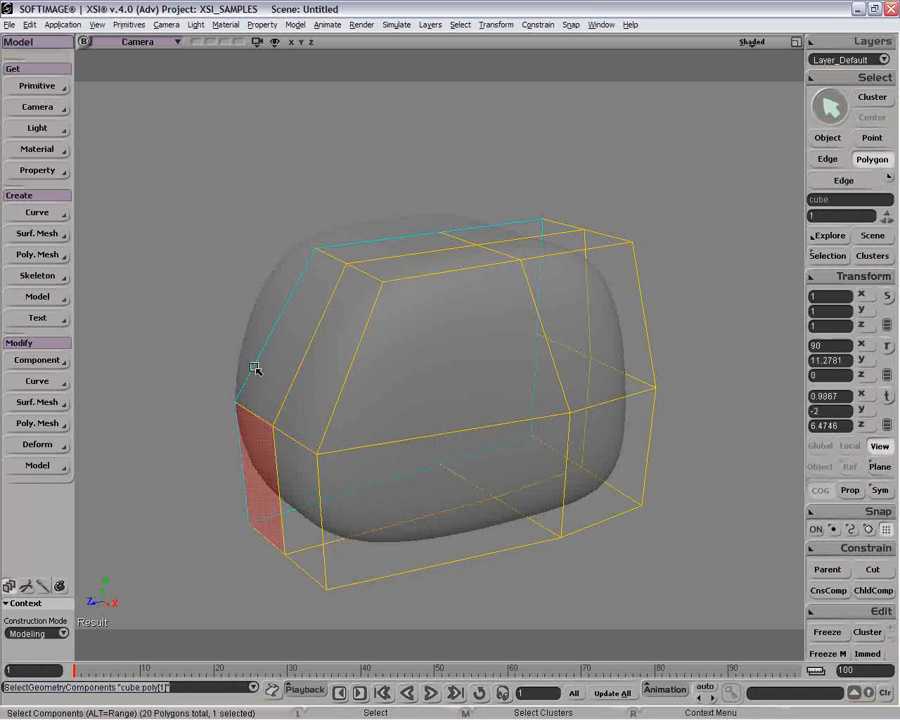
key("v")
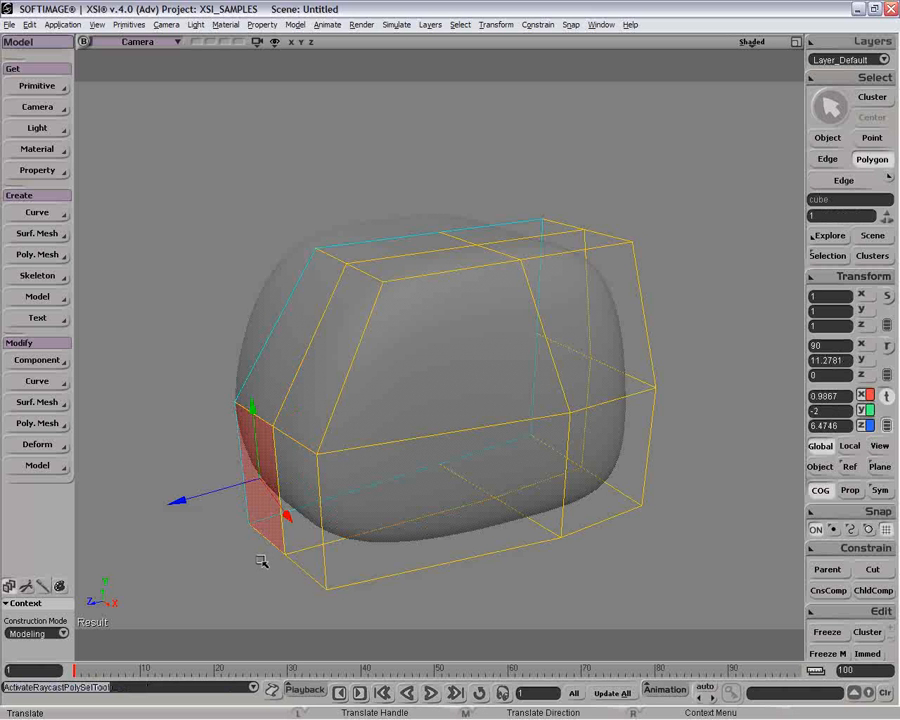
key("ctrl+d")
left_click_drag(220, 492, 133, 511)
Delete the extrusion's inner side polygon on the symmetry plane so the mirrored halves merge.
key("p")
left_click_drag(292, 486, 392, 503)
key("o")
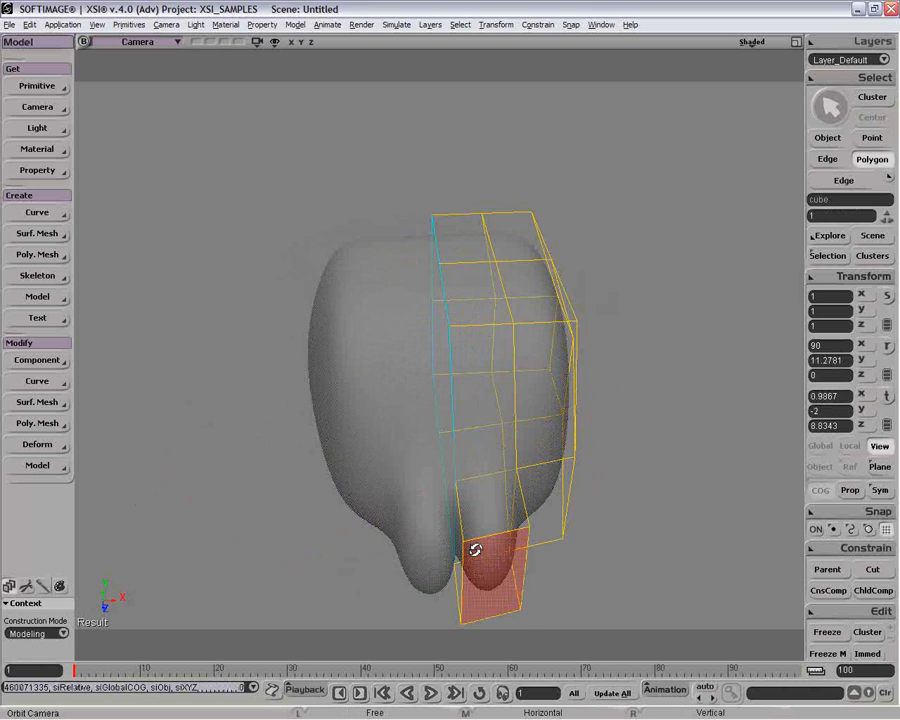
left_click_drag(476, 545, 518, 458)
key("v")
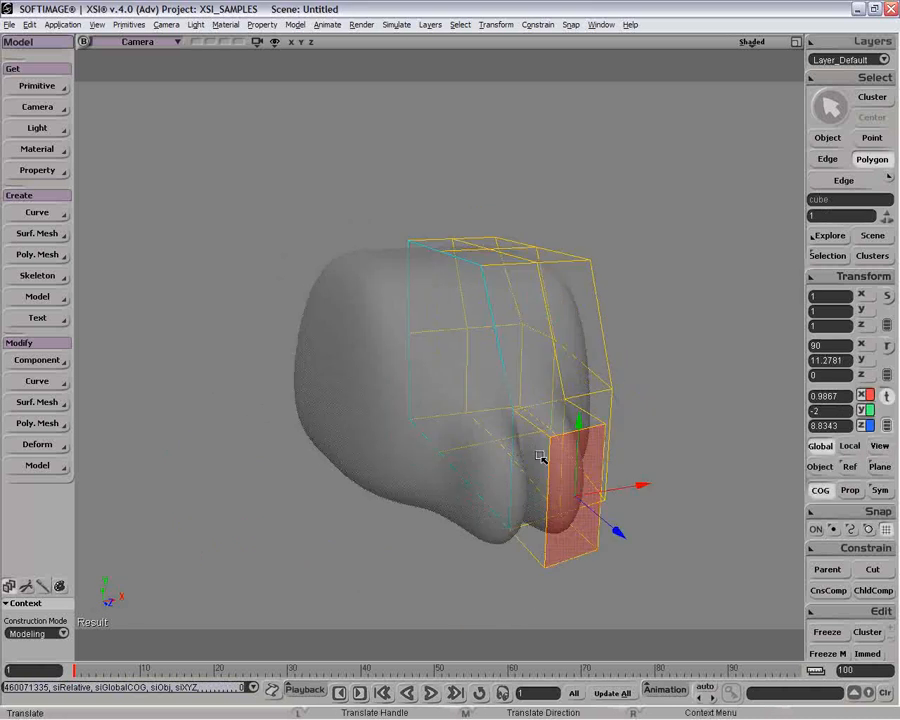
key("u")
left_click(535, 487)
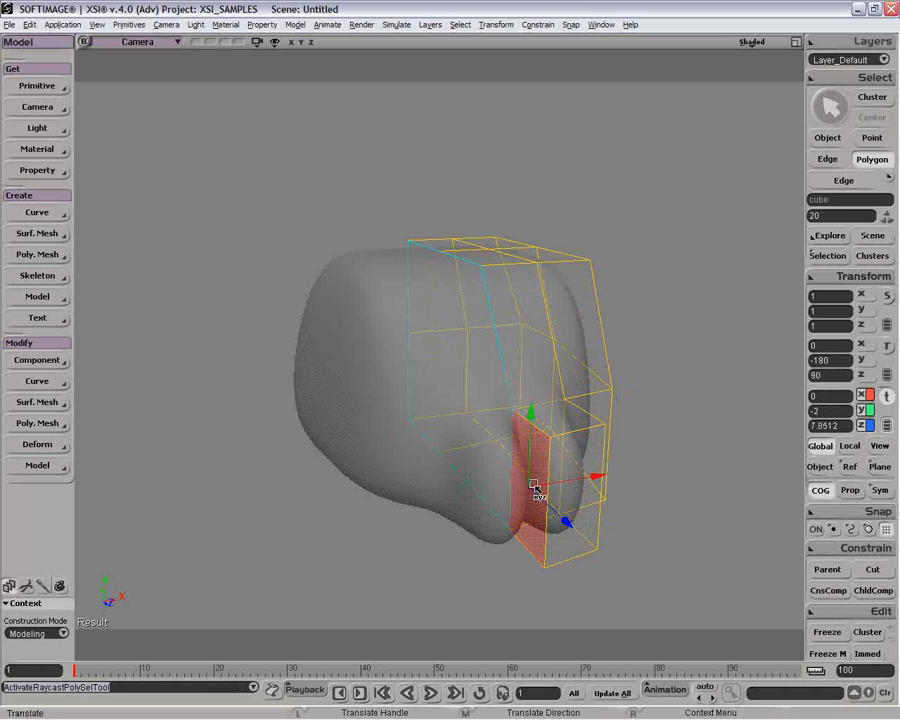
key("Delete")
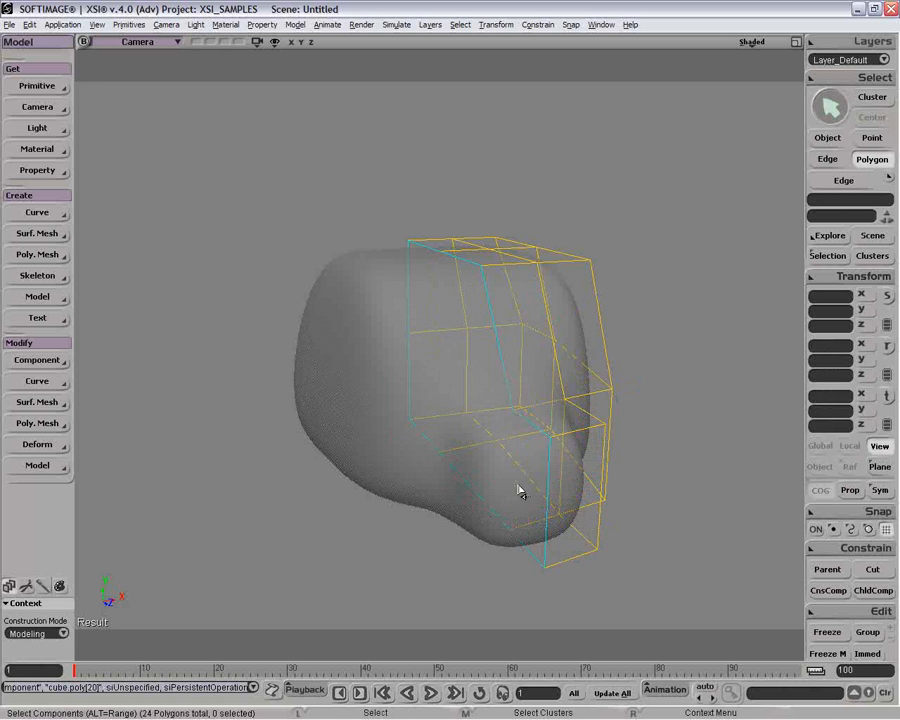
key("o")
left_click_drag(518, 490, 505, 471)
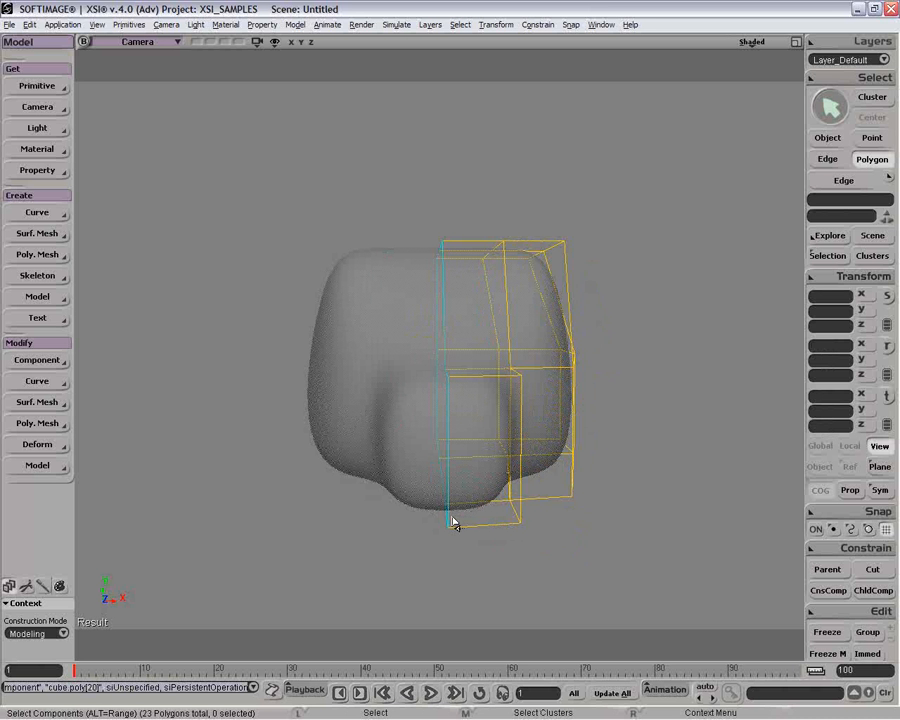
Move the vertical edge where the front extrusion meets the body outward and forward to about X 3.72 and Z 7.78.
key("o")
left_click_drag(454, 438, 452, 438)
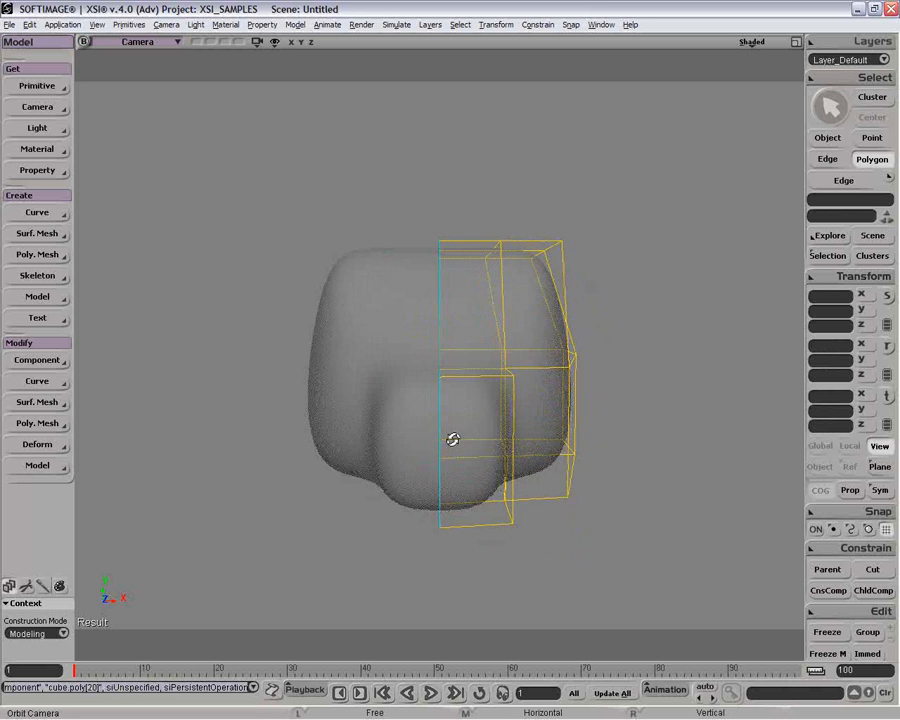
key("y")
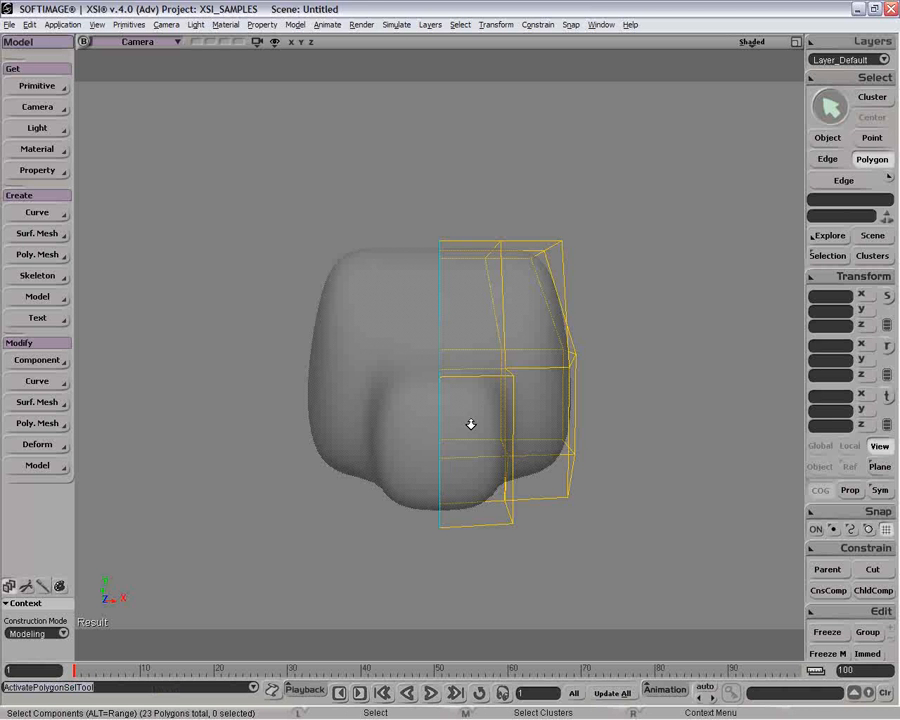
key("o")
left_click_drag(470, 422, 466, 384)
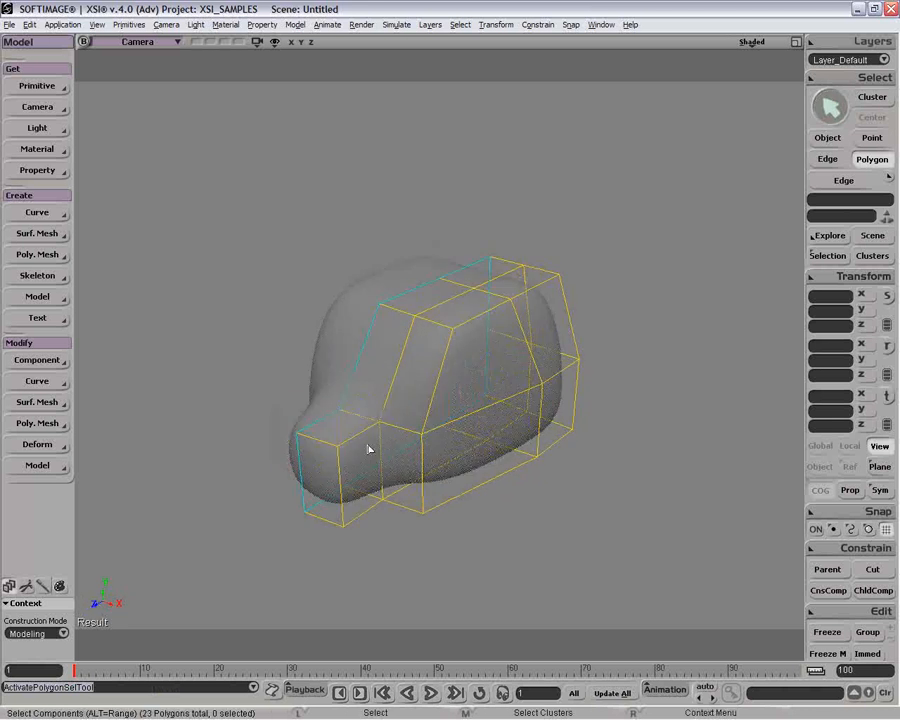
key("i")
left_click(380, 466)
left_click(387, 448)
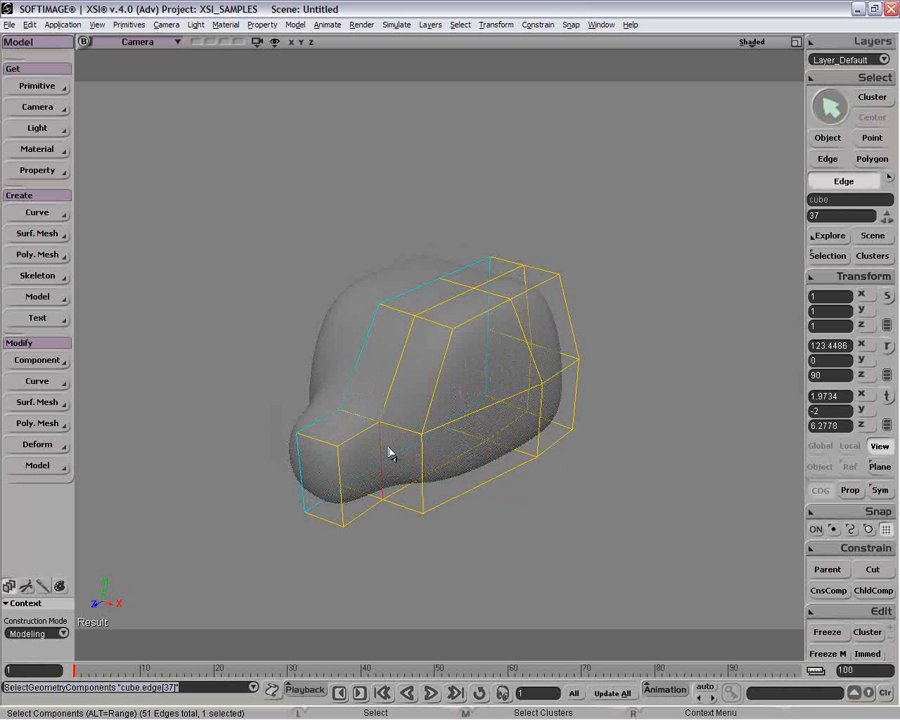
key("i")
key("v")
left_click_drag(394, 484, 390, 525)
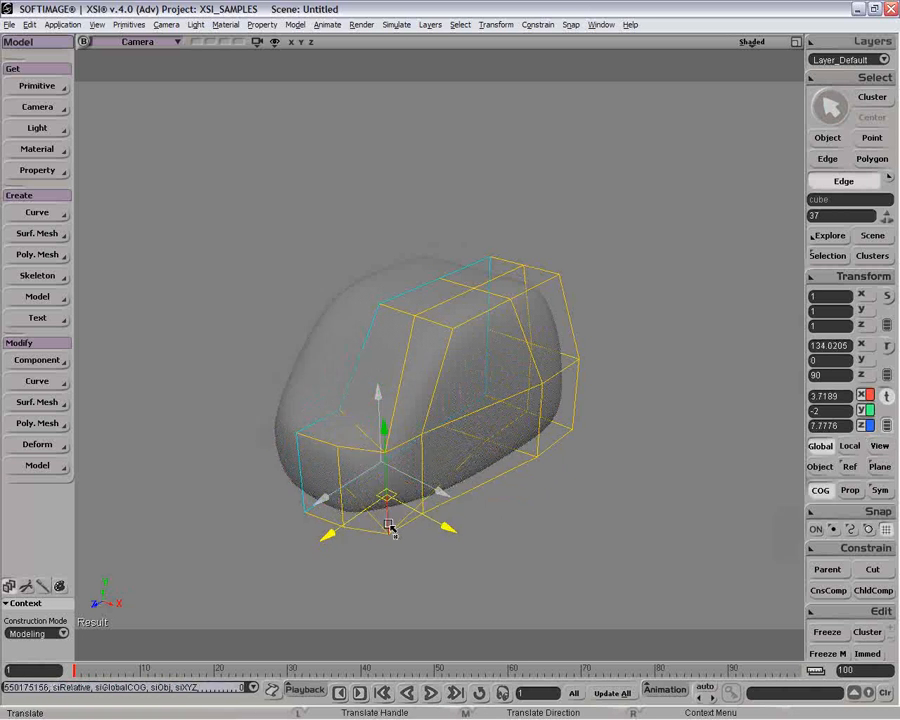
Move the slanted edge above the front extrusion's outer corner to about X 2.07 and Z 6.28.
key("i")
key("u")
left_click(418, 388)
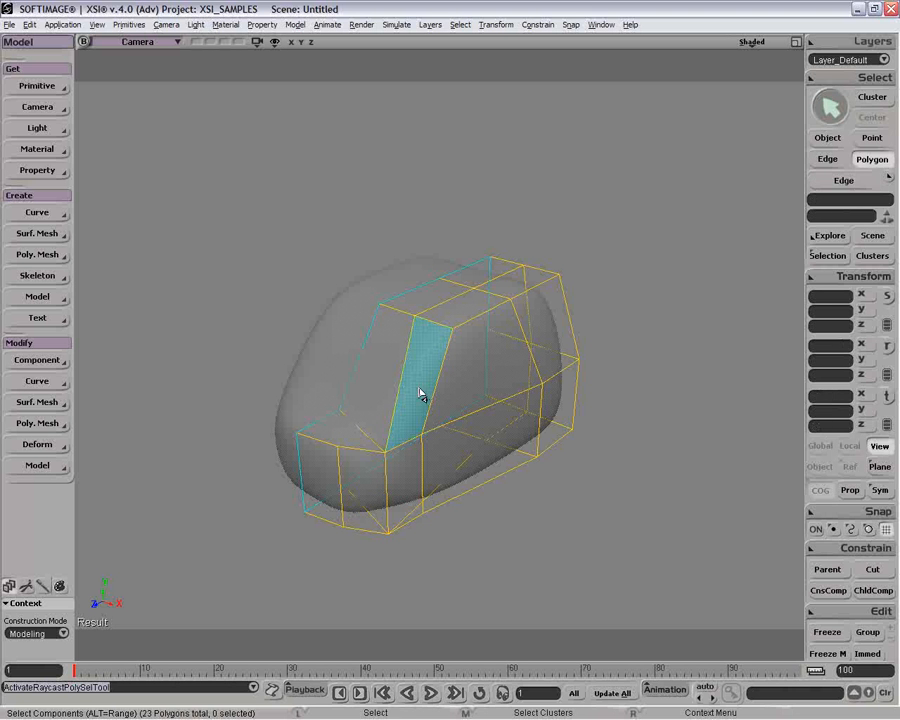
key("v")
key("i")
left_click(399, 396)
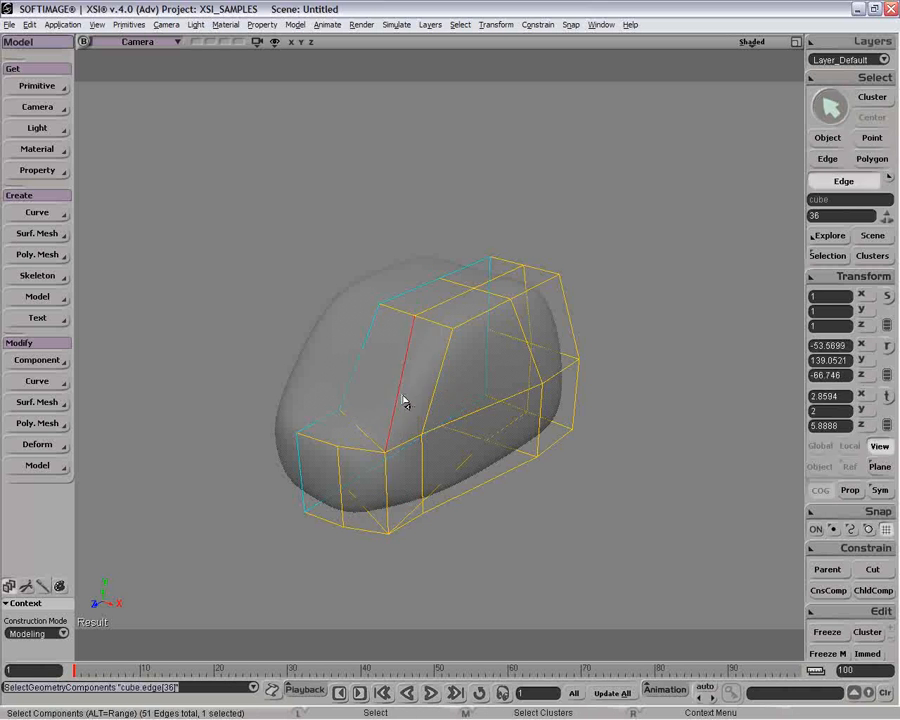
key("v")
left_click_drag(408, 386, 362, 386)
Scale the slanted front edge shorter along its length in Local mode.
key("x")
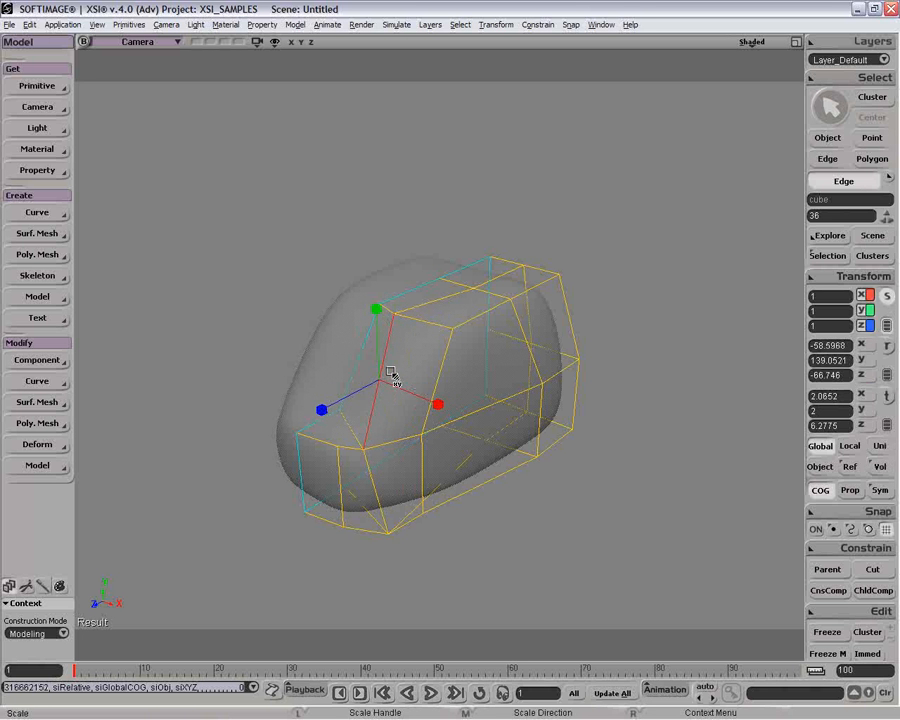
left_click(850, 447)
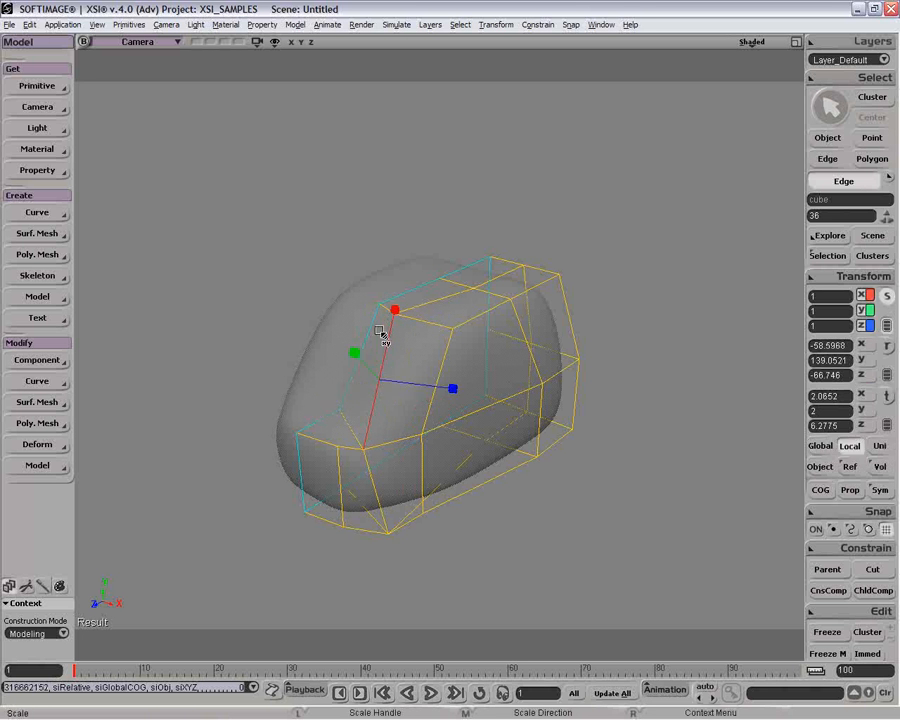
left_click_drag(384, 368, 387, 372)
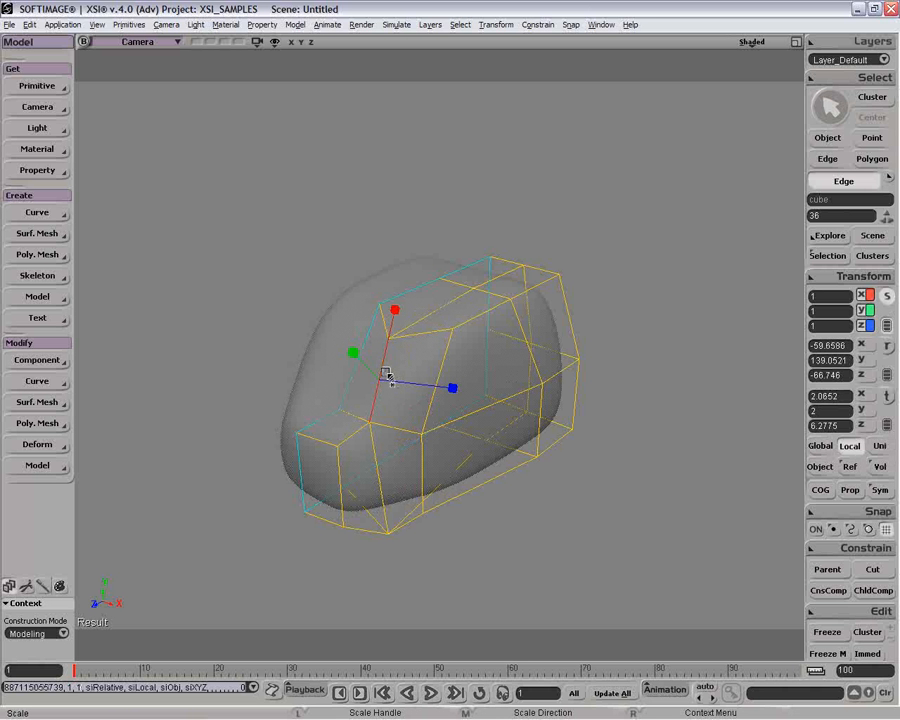
key("y")
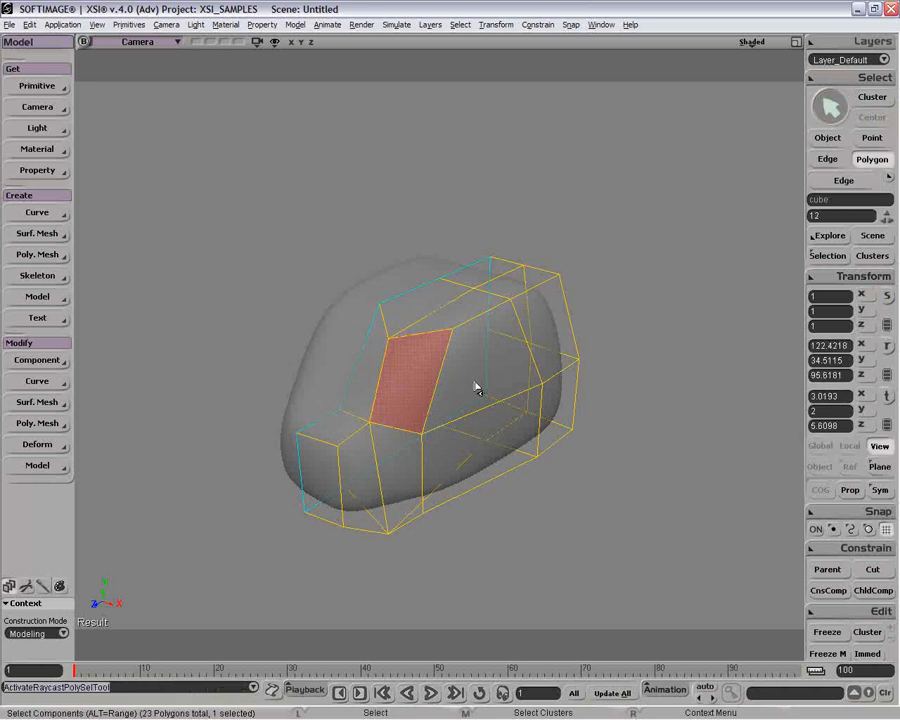
left_click(476, 383)
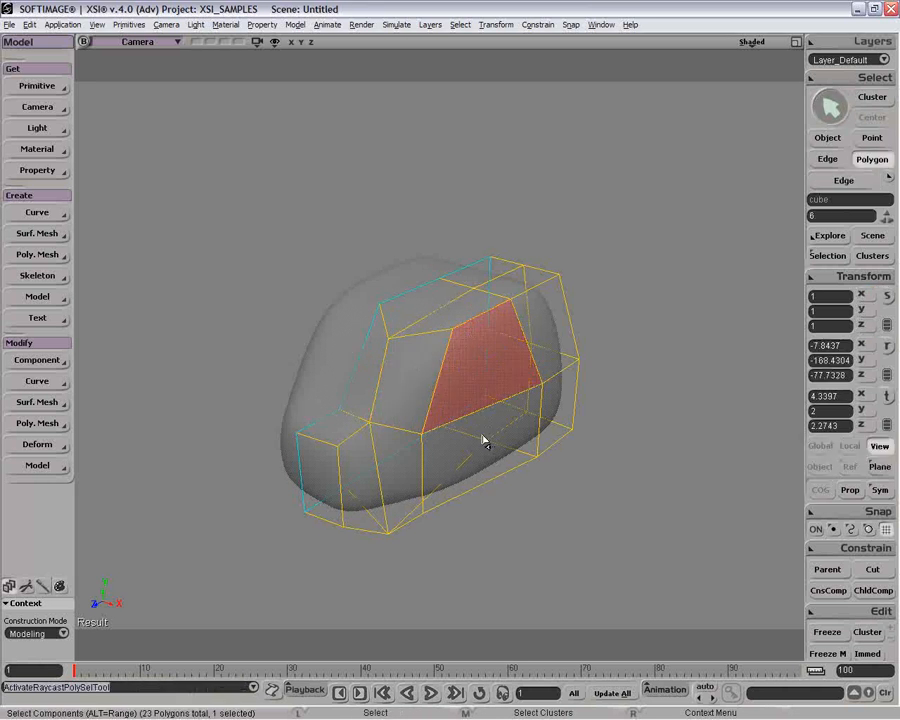
left_click(486, 440)
key("i")
left_click(430, 408)
Keep the camera view in Shaded mode, turn off XRay Mode in its display options and collapse the property page.
key("o")
left_click_drag(430, 408, 466, 370)
middle_click(749, 42)
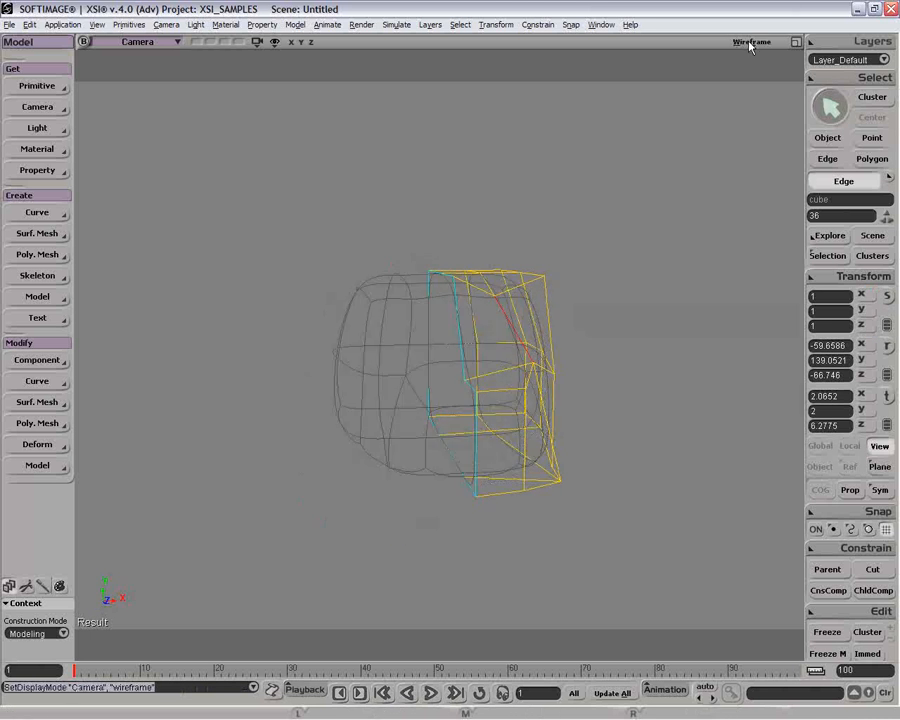
middle_click(749, 42)
left_click(749, 42)
left_click(720, 292)
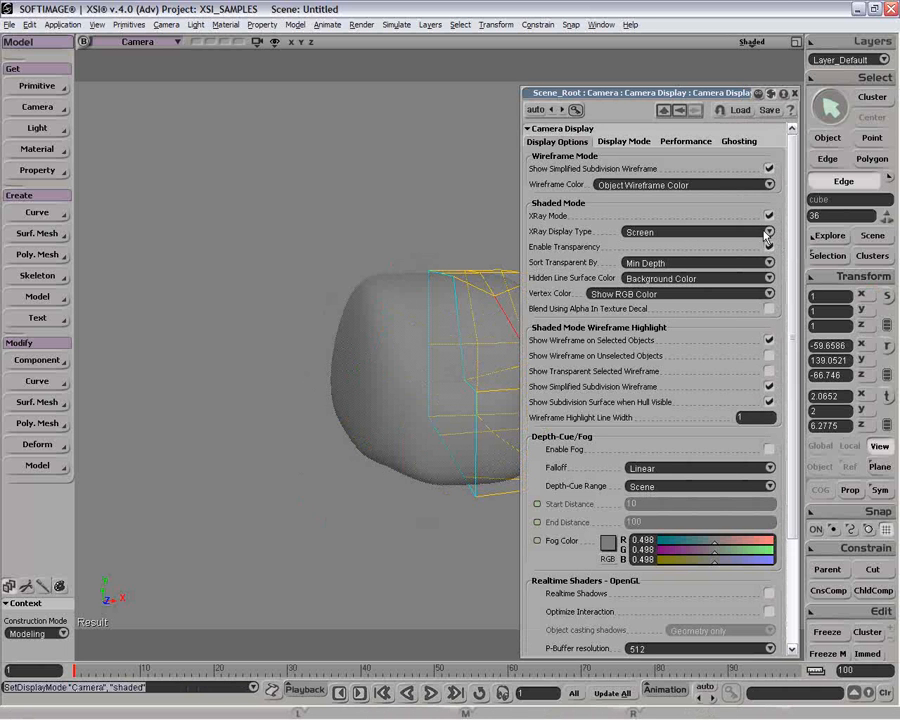
left_click(768, 216)
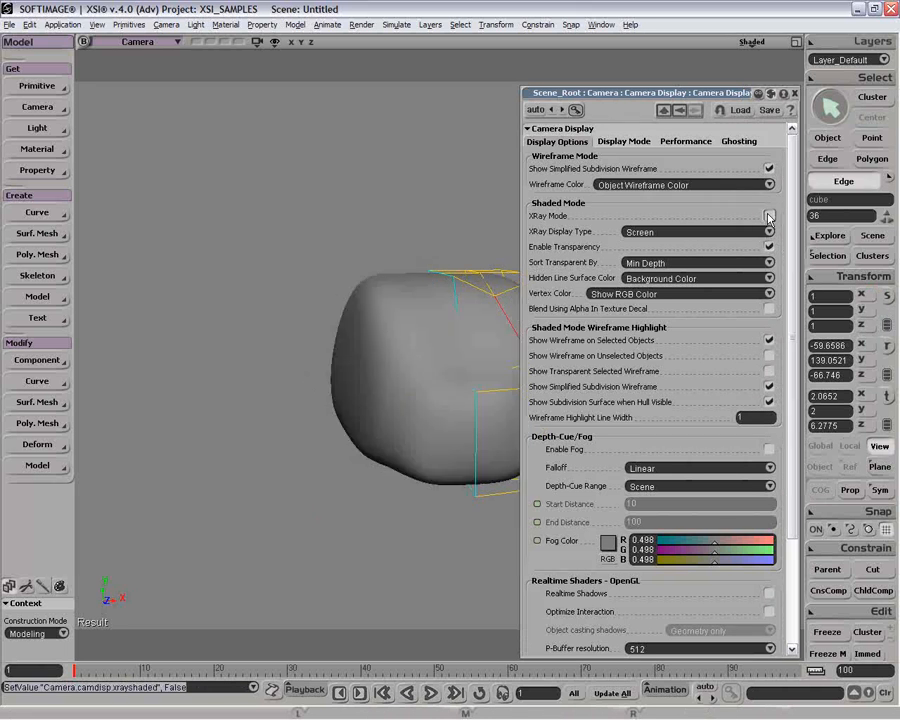
double_click(708, 97)
Subdivide the large lower side polygon with type Plus and 1 iteration.
key("o")
left_click_drag(663, 178, 526, 305)
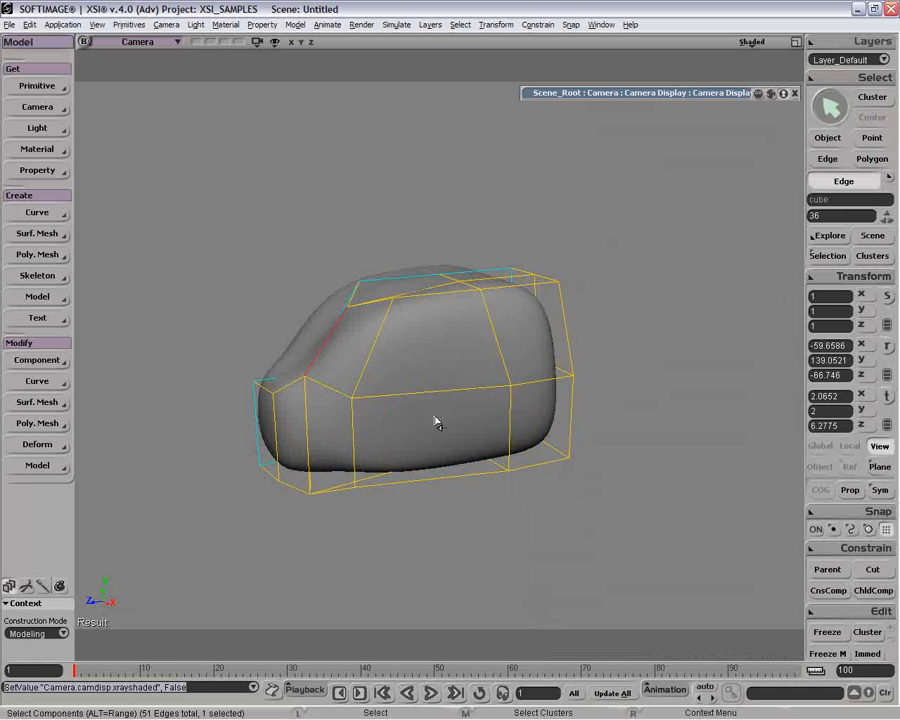
key("u")
left_click(438, 421)
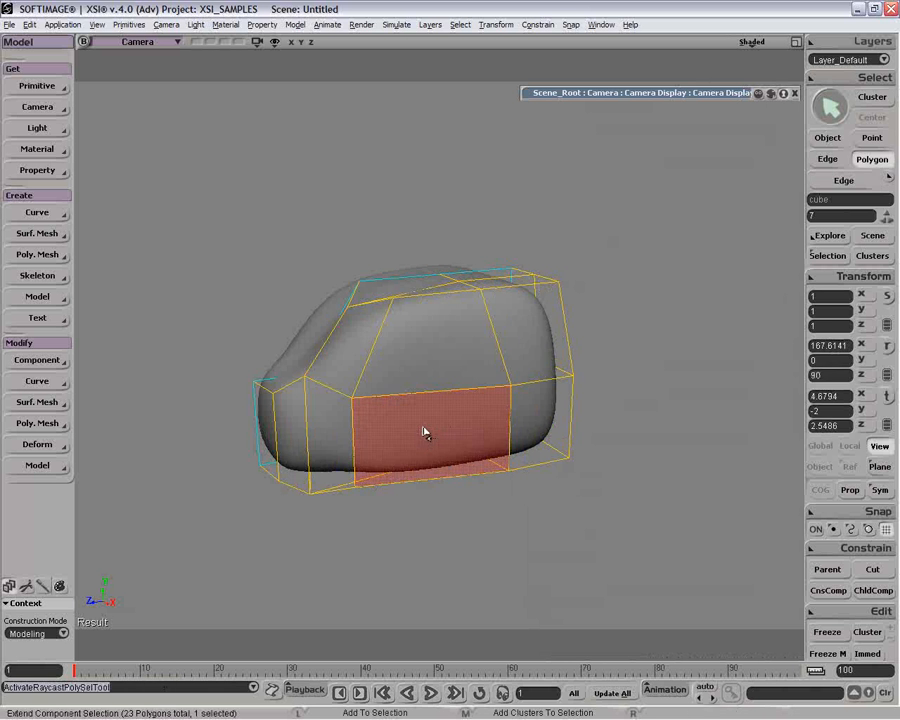
key("shift+d")
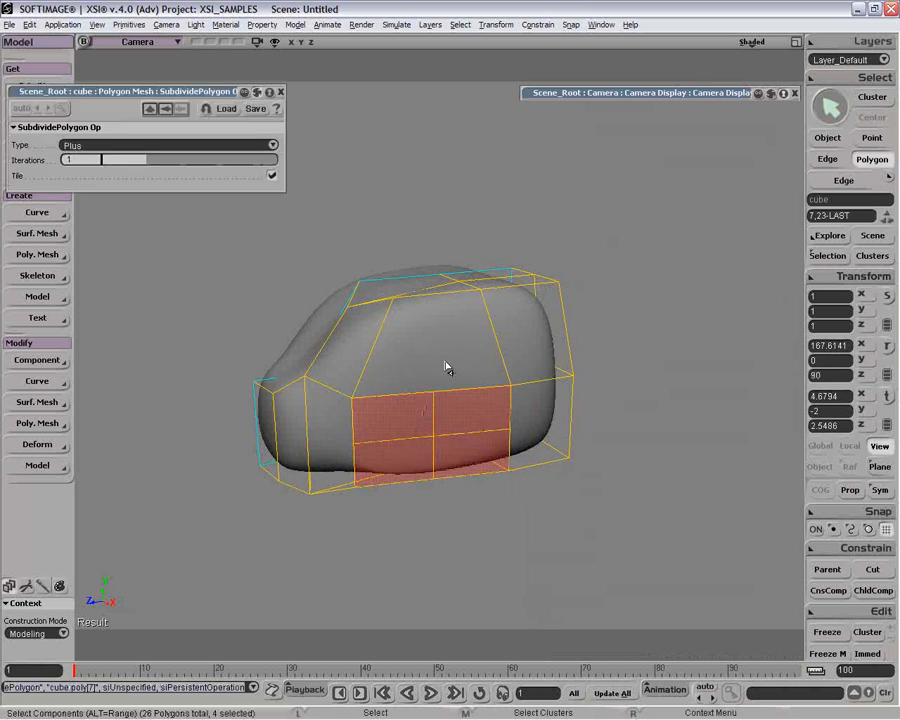
Rotate the upper front quarter of the subdivided side polygon to about X -49.2, Y -127.2 and Z 20.3 degrees, using COG.
key("o")
left_click_drag(398, 343, 426, 344)
key("u")
left_click(460, 408)
key("o")
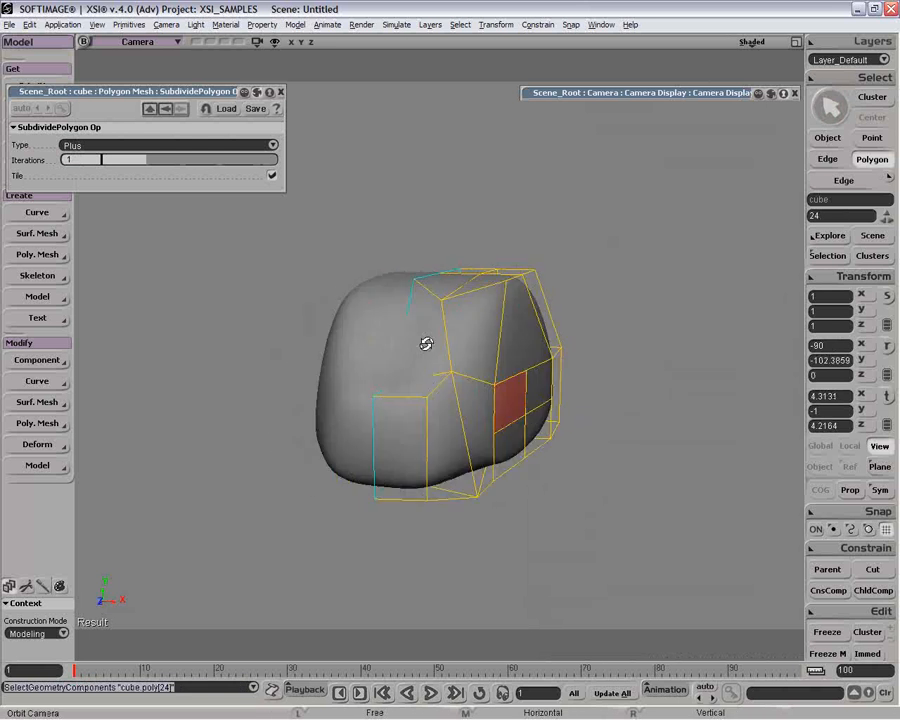
key("c")
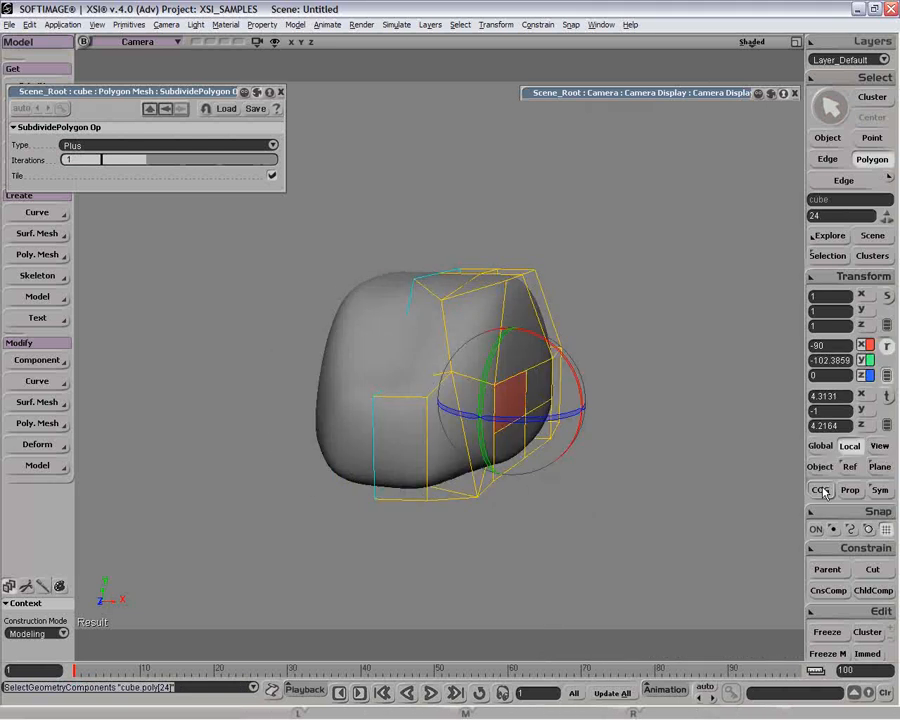
left_click_drag(524, 374, 516, 419)
key("o")
left_click_drag(559, 362, 402, 466)
key("o")
key("r")
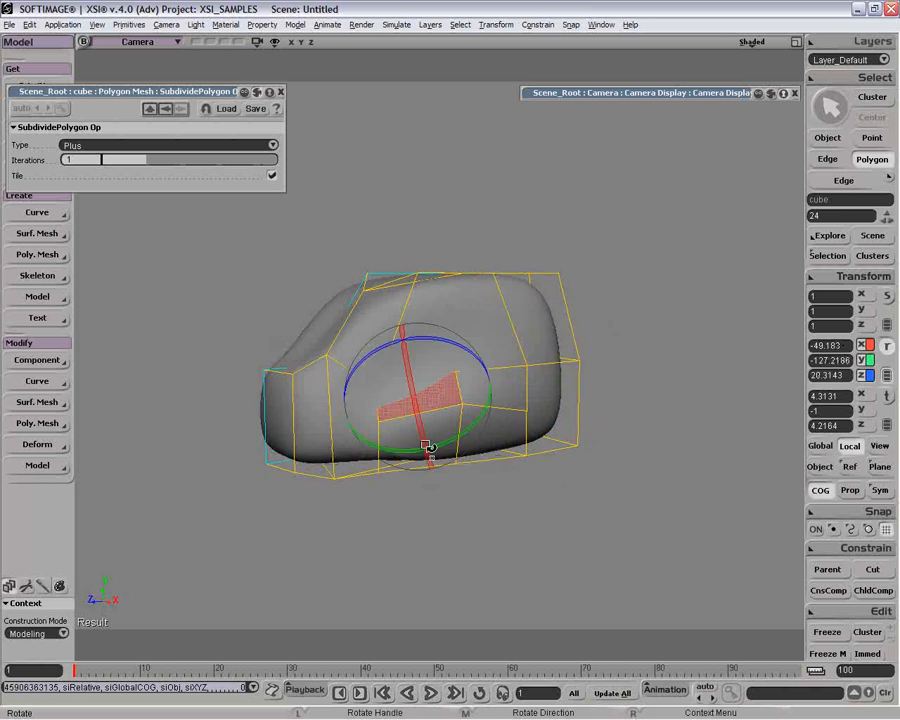
Move the upper rear edge of the subdivided side area to about X 5.18 and Y 0.70.
key("e")
left_click(510, 402)
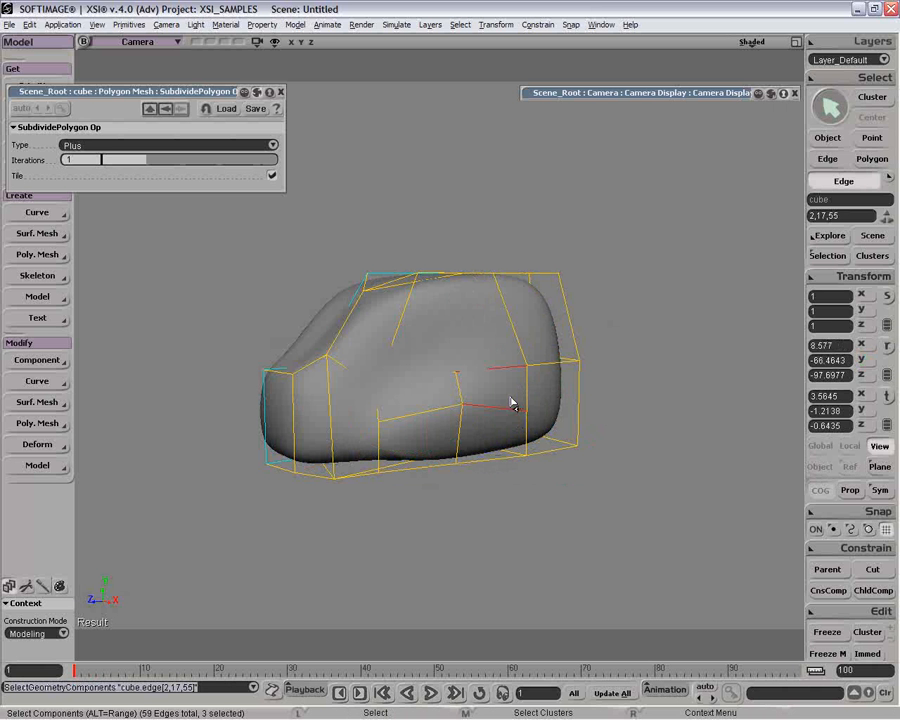
left_click(514, 370)
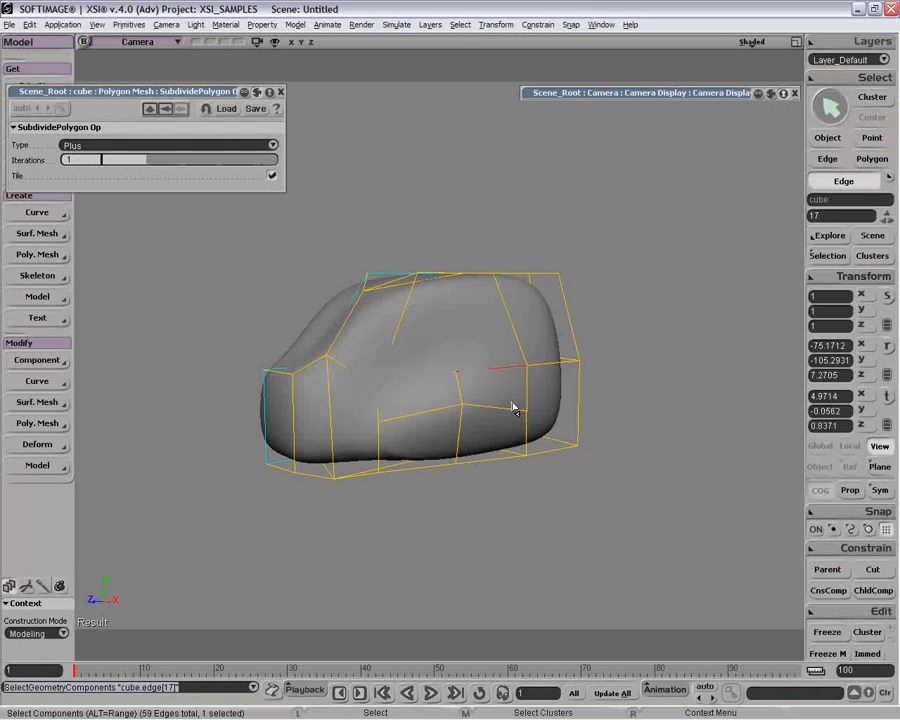
key("r")
key("v")
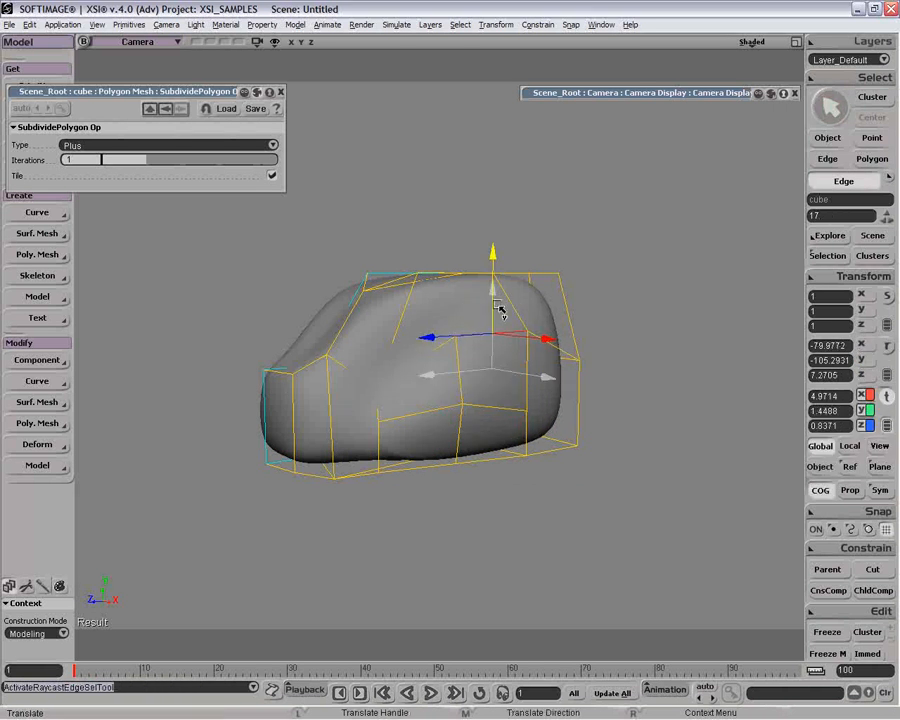
middle_click_drag(505, 351, 506, 352)
middle_click_drag(522, 358, 524, 361)
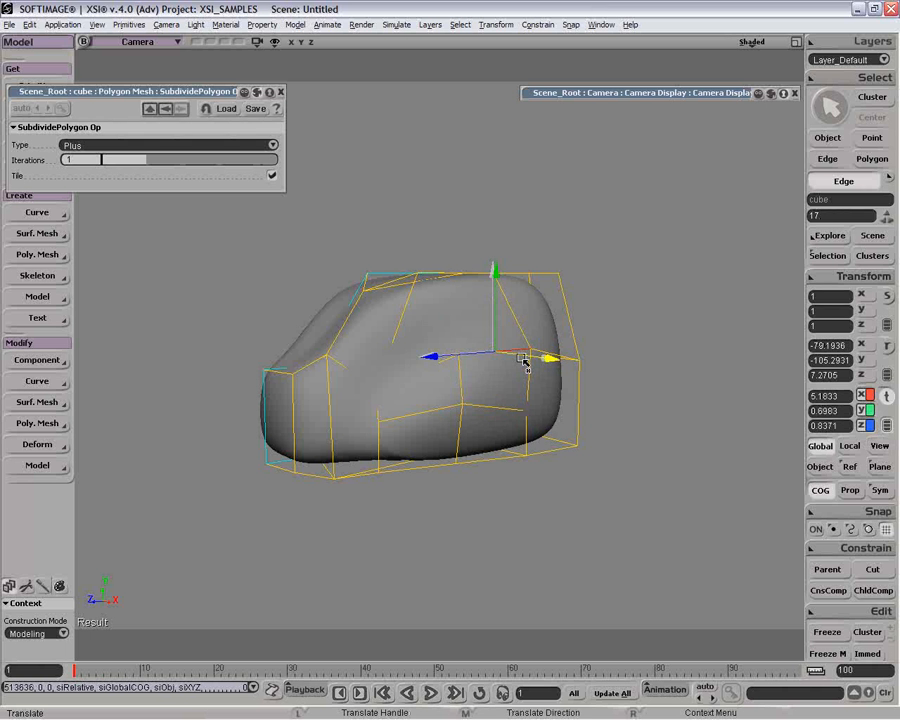
Rotate the upper rear side edge so its rear end sits higher, and return to object selection.
key("c")
left_click_drag(505, 351, 517, 325)
left_click_drag(489, 331, 513, 362)
left_click_drag(438, 317, 354, 385)
key("space")
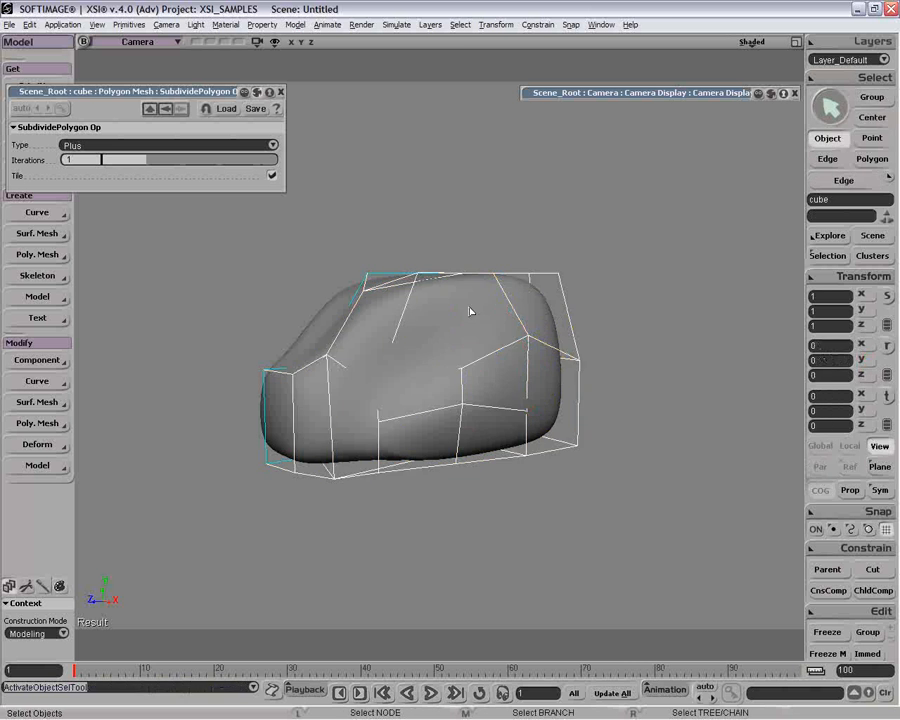
Extrude the slanted upper front corner polygon beside the side window area by duplicating it in place.
left_click_drag(411, 355, 428, 363)
key("u")
left_click(430, 357)
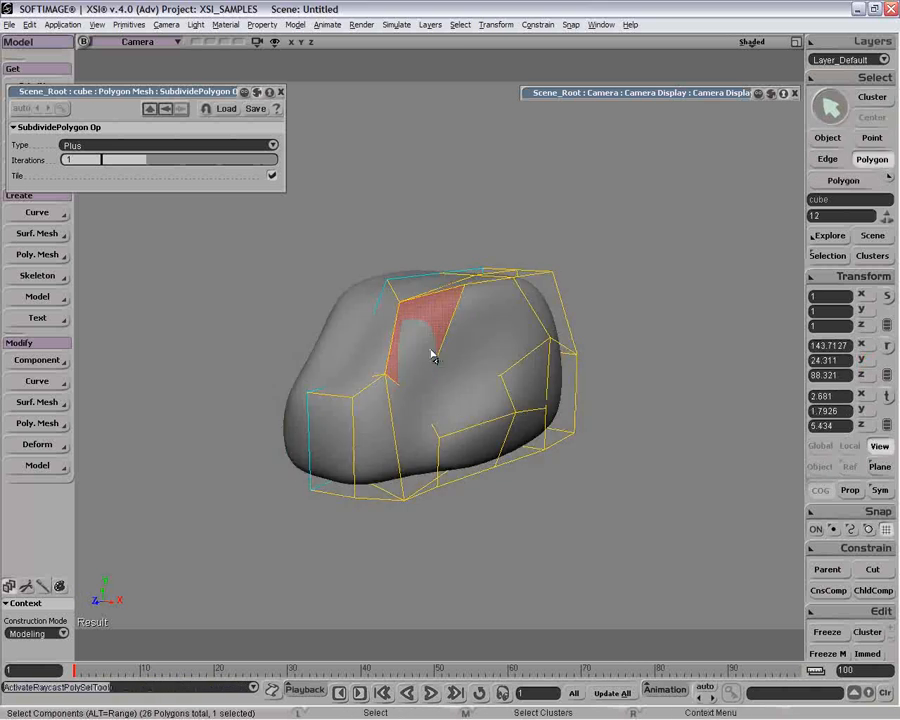
key("ctrl+d")
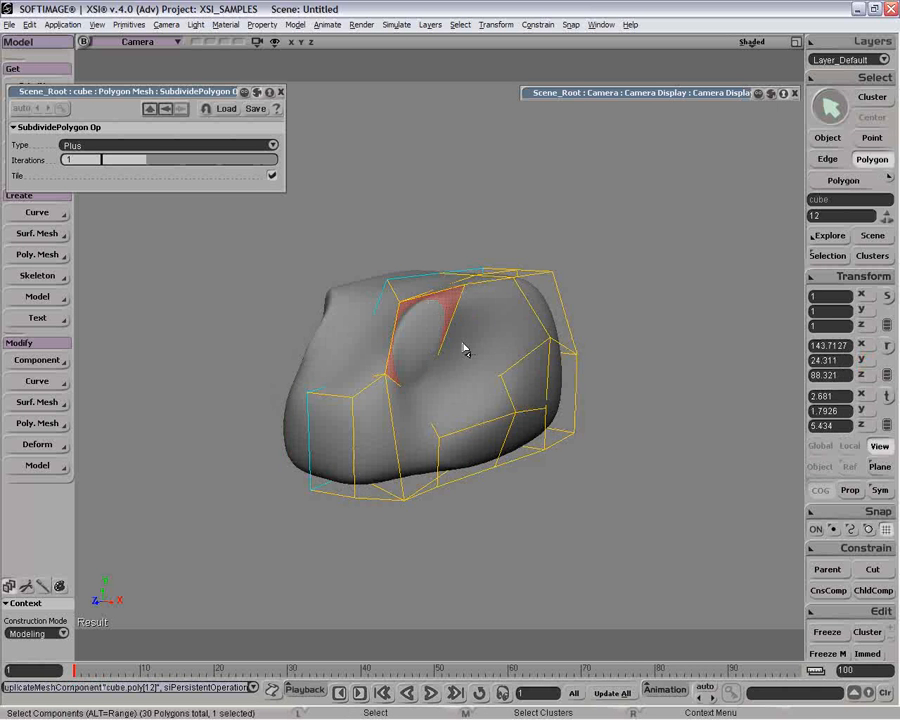
Scale the extruded corner polygon and push it inward in Local mode to about X 2.45, Y 1.56, Z 4.90.
key("o")
left_click_drag(469, 360, 490, 352)
key("x")
key("v")
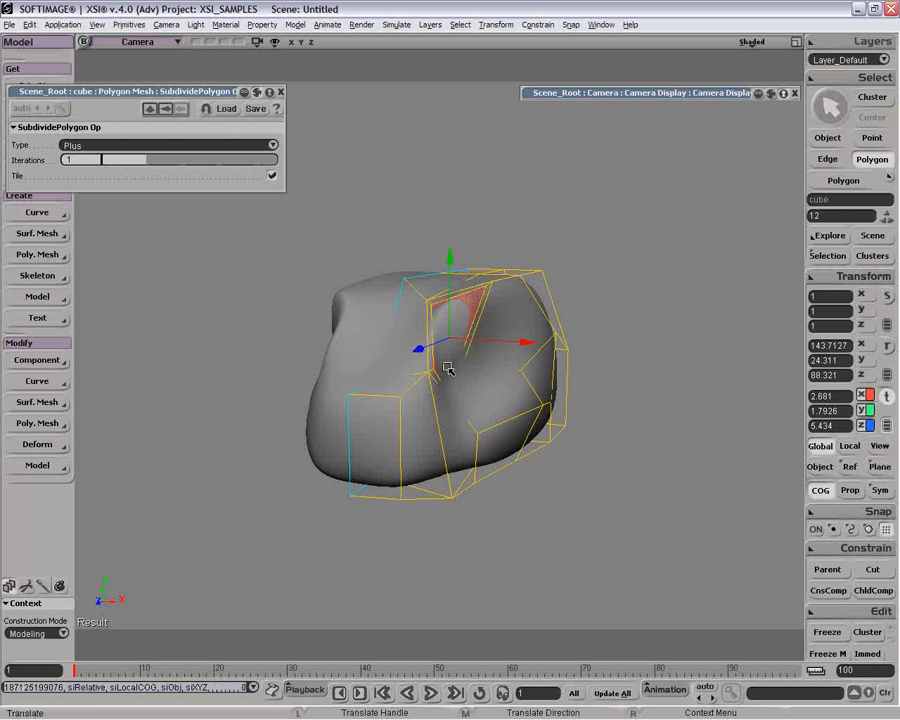
left_click(849, 446)
left_click_drag(450, 316, 476, 350)
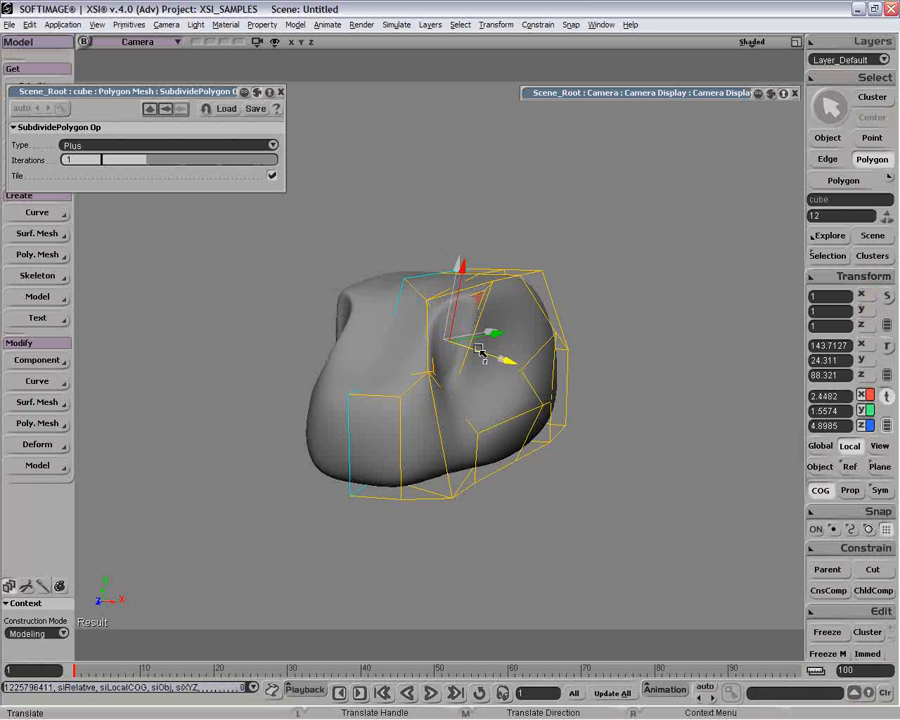
Move the recess's inner side wall polygon to about X 0.75, Y 1.57, Z 6.21 and rotate it to about 26.2, -47.3, -81.8 degrees.
key("u")
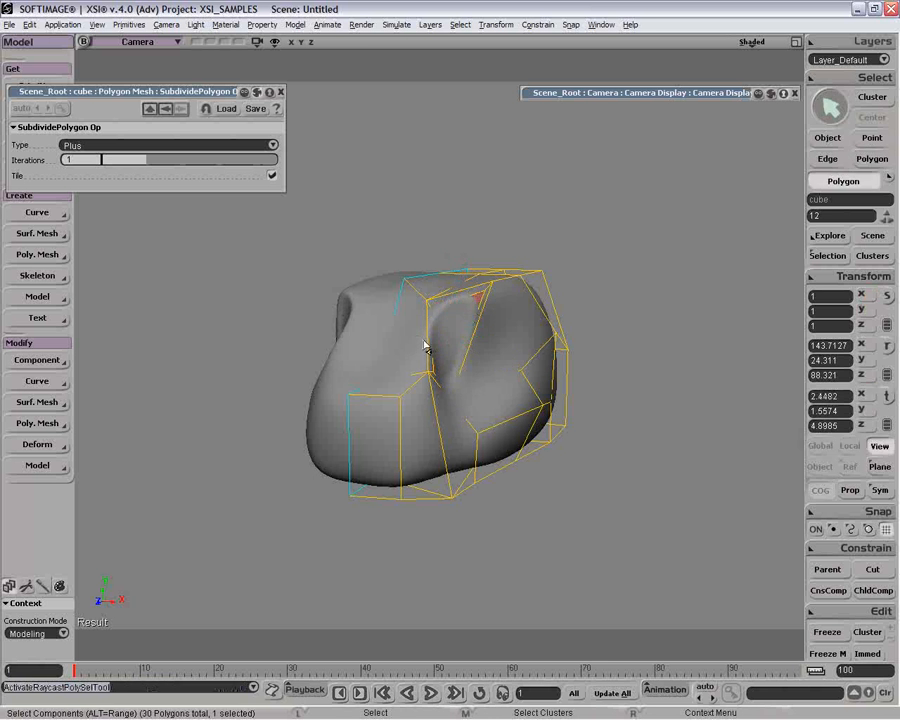
left_click(433, 345)
key("v")
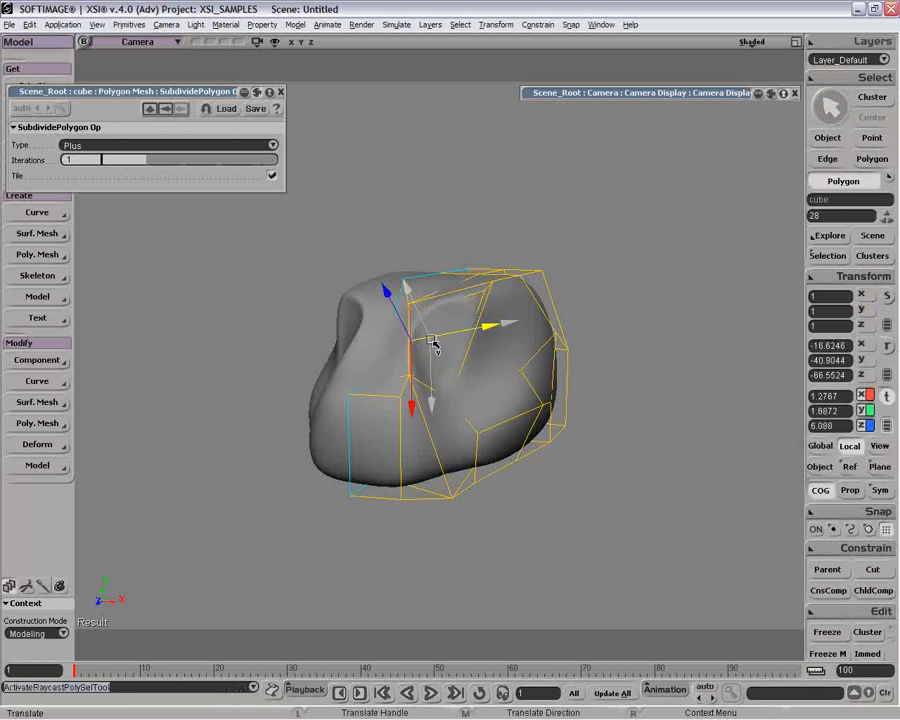
left_click_drag(415, 341, 370, 301)
key("c")
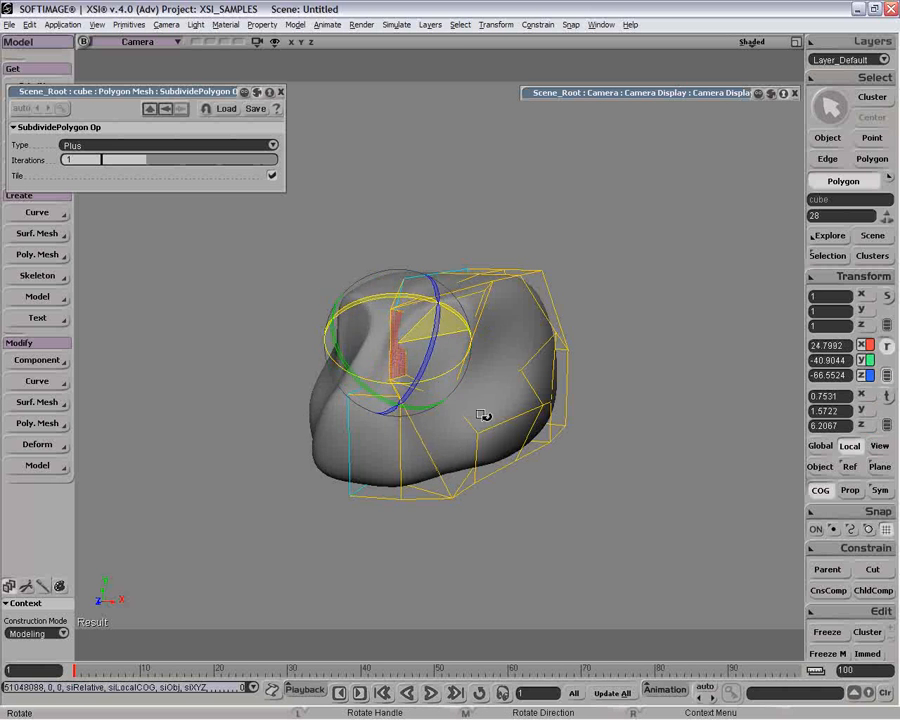
left_click_drag(478, 422, 471, 362)
key("o")
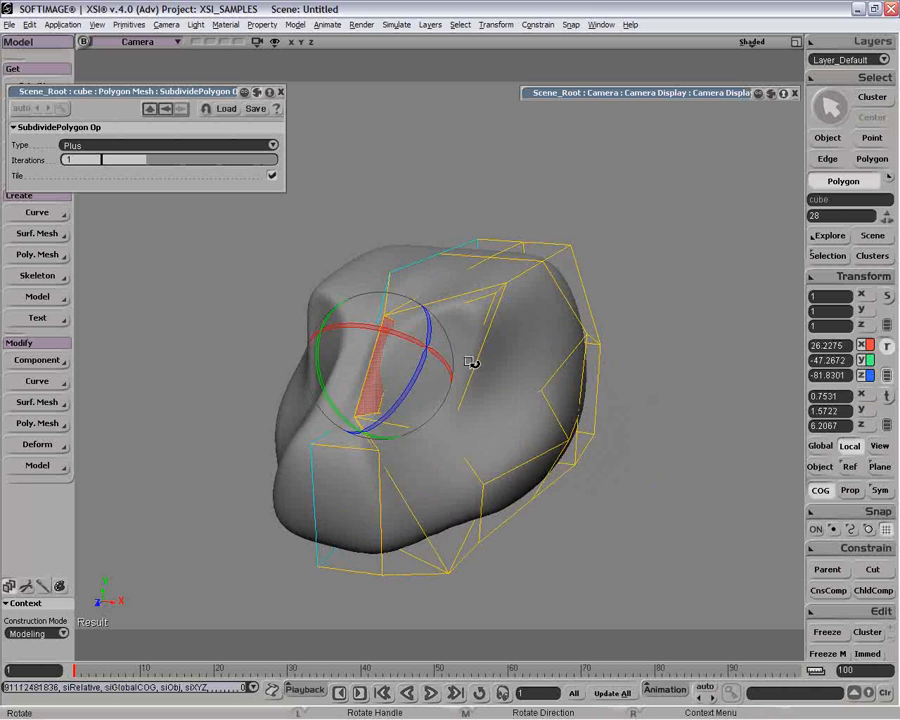
Rotate the eye recess's outer side wall polygon so it leans the opposite way, and move it outward in Local mode.
key("u")
key("r")
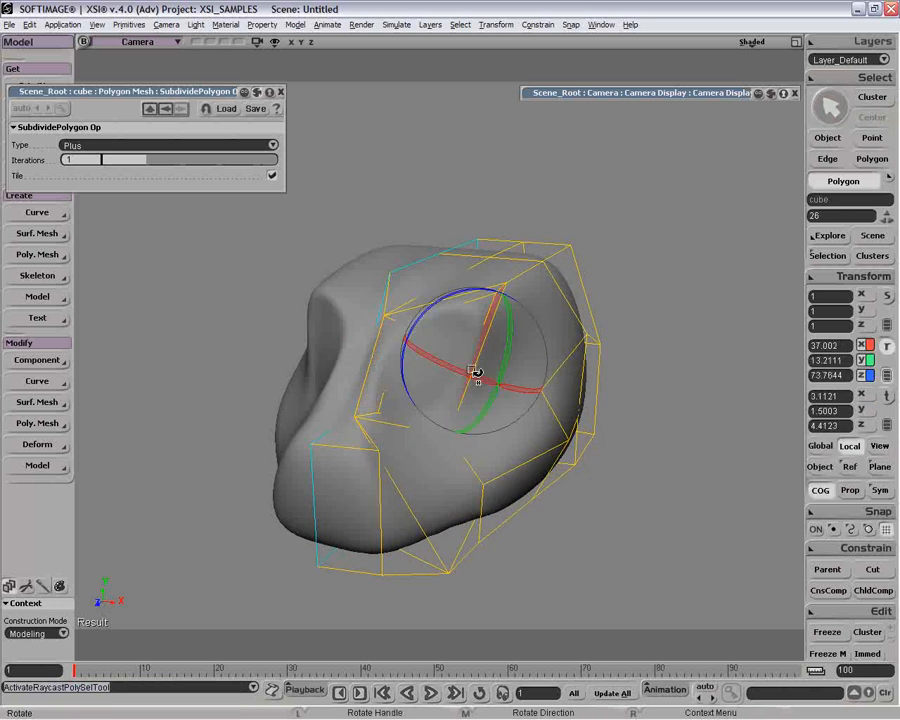
left_click_drag(475, 372, 404, 315)
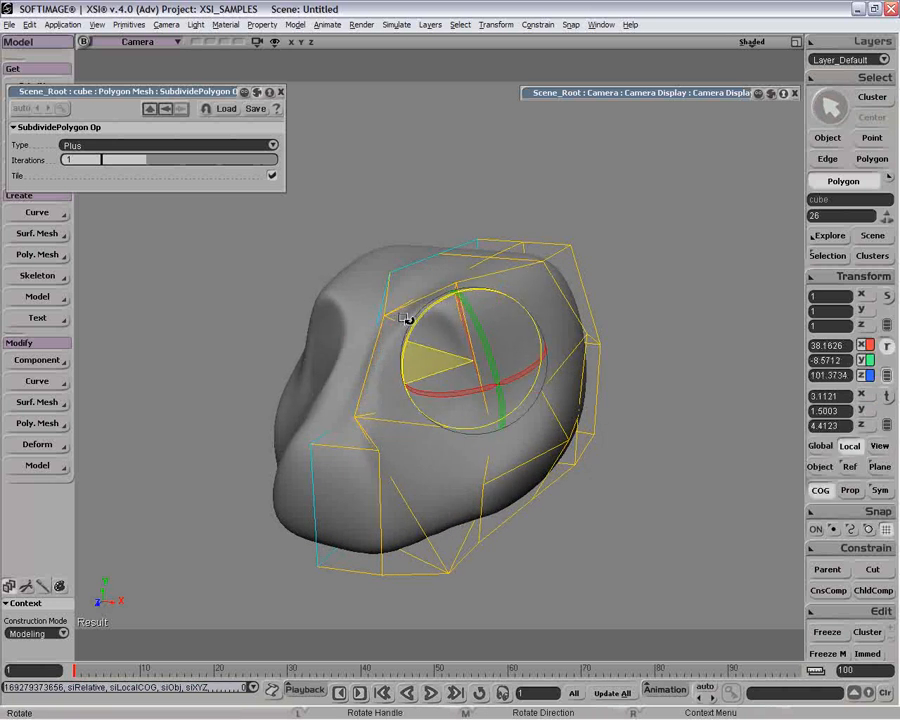
key("v")
left_click_drag(500, 386, 463, 380)
Extrude the eye recess's floor polygon by duplicating it in place, and scale the duplicate down inside the socket.
key("u")
left_click(422, 360)
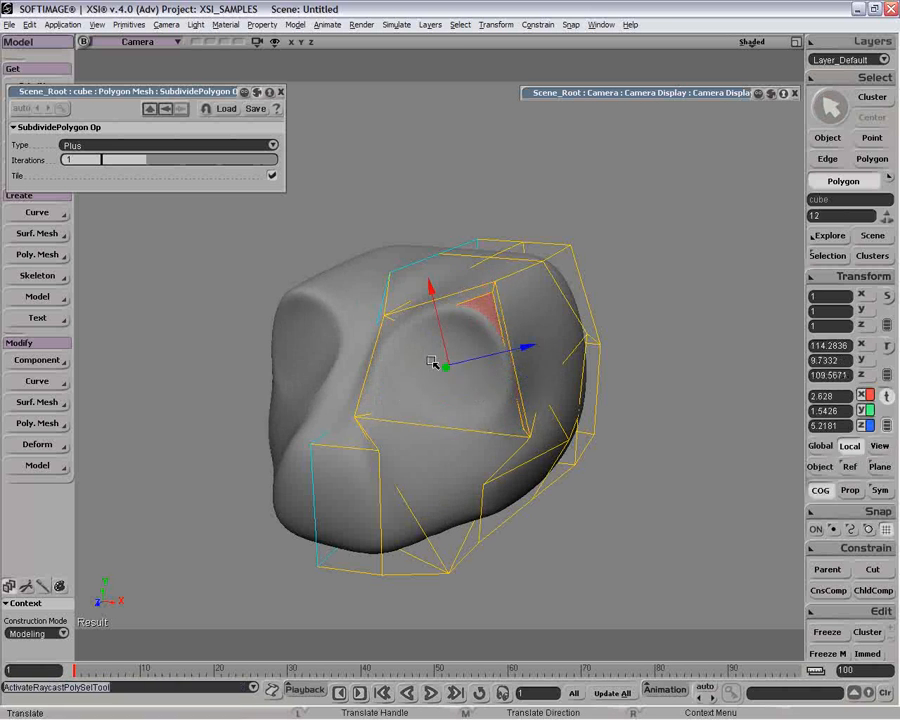
key("ctrl+d")
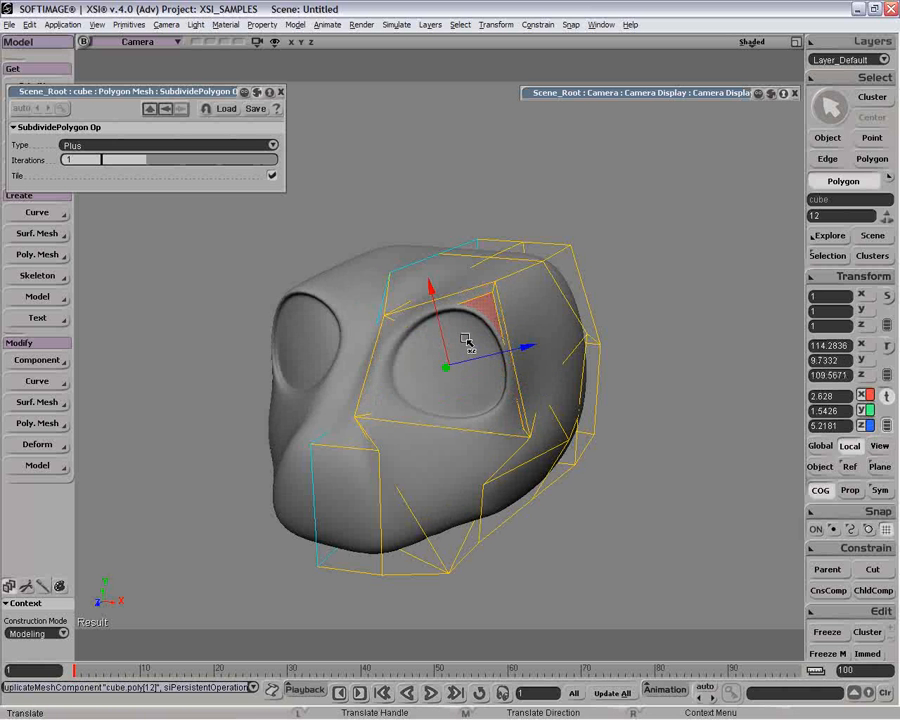
key("x")
left_click_drag(480, 318, 454, 367)
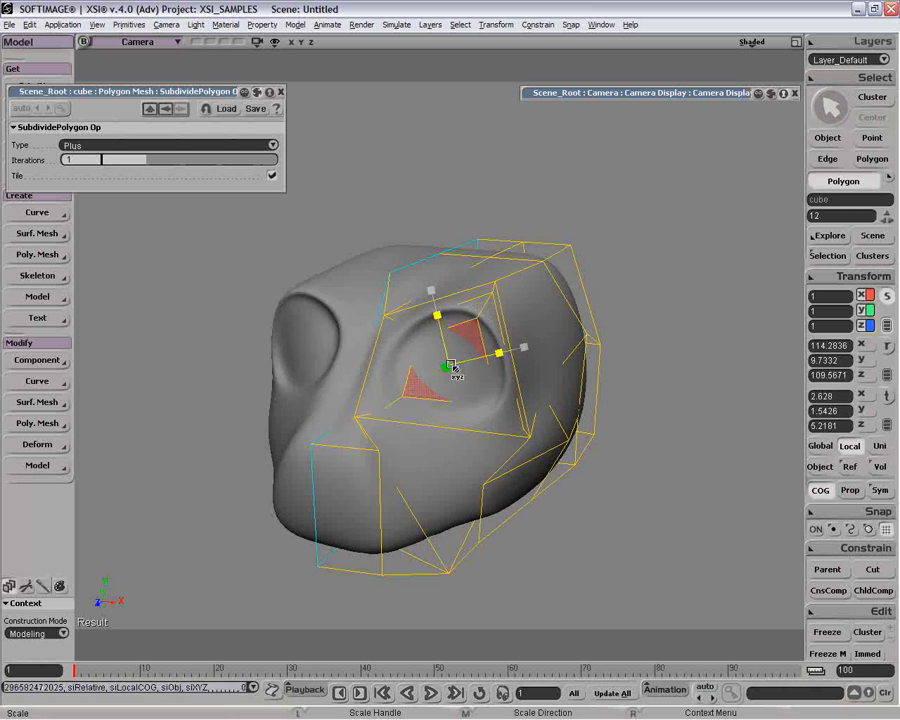
Extrude the flat front snout polygon by duplicating it in place, and scale it down for a nostril.
key("u")
left_click(354, 501)
key("x")
key("ctrl+d")
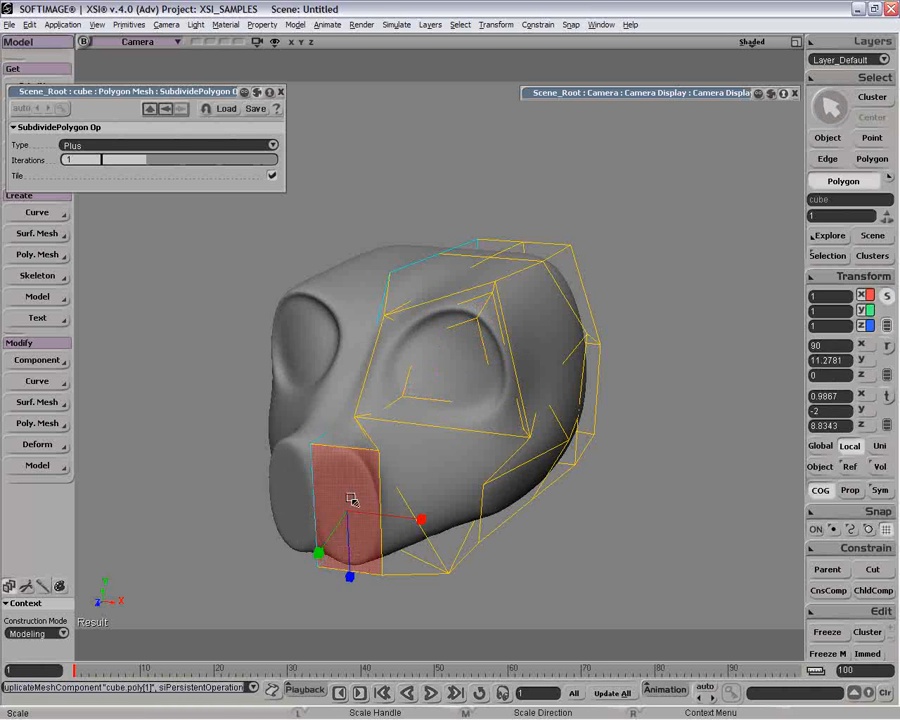
left_click_drag(384, 565, 337, 518)
Extrude the nostril polygon further as a narrow slot, pushing it inward to about X 0.78, Y -1.46, Z 8.23.
key("v")
key("ctrl+d")
key("x")
key("v")
key("ctrl+d")
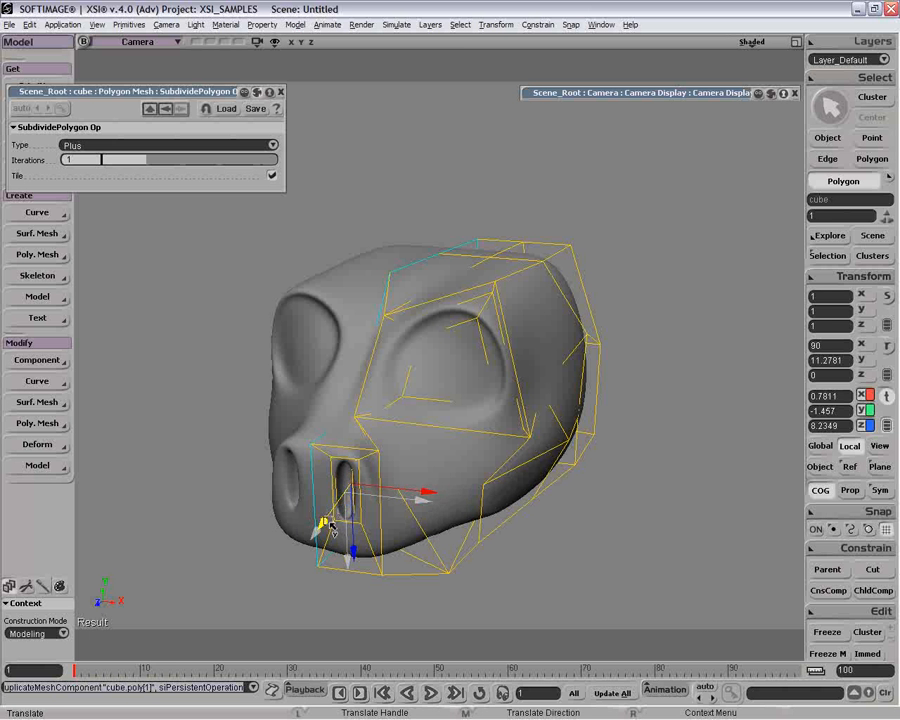
Return to object selection, view the head from the side, and enable XRay Mode in the camera display options.
key("space")
key("o")
left_click_drag(515, 488, 399, 278)
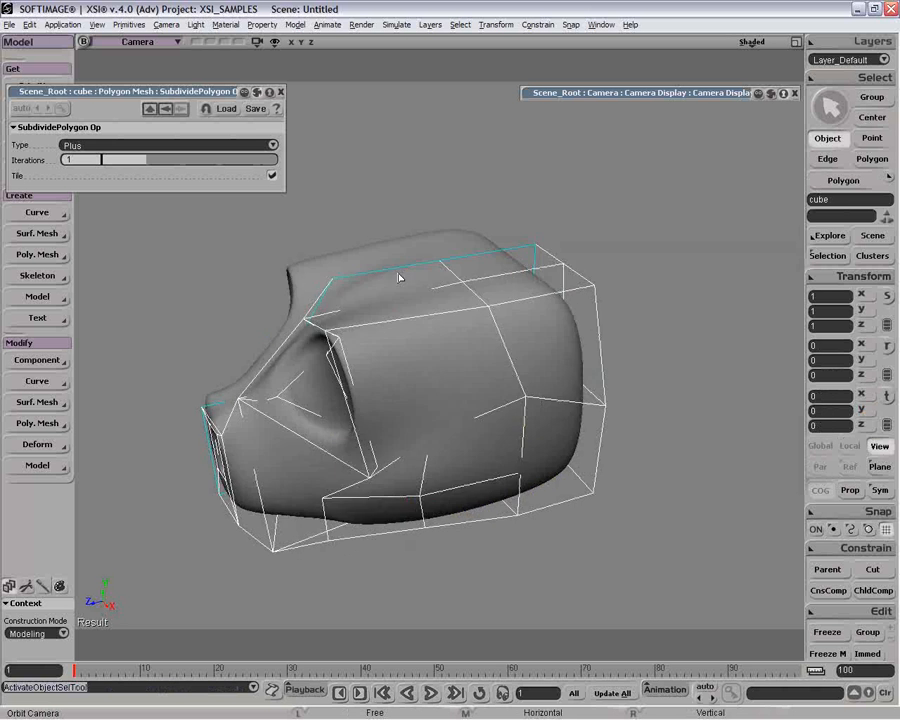
key("space")
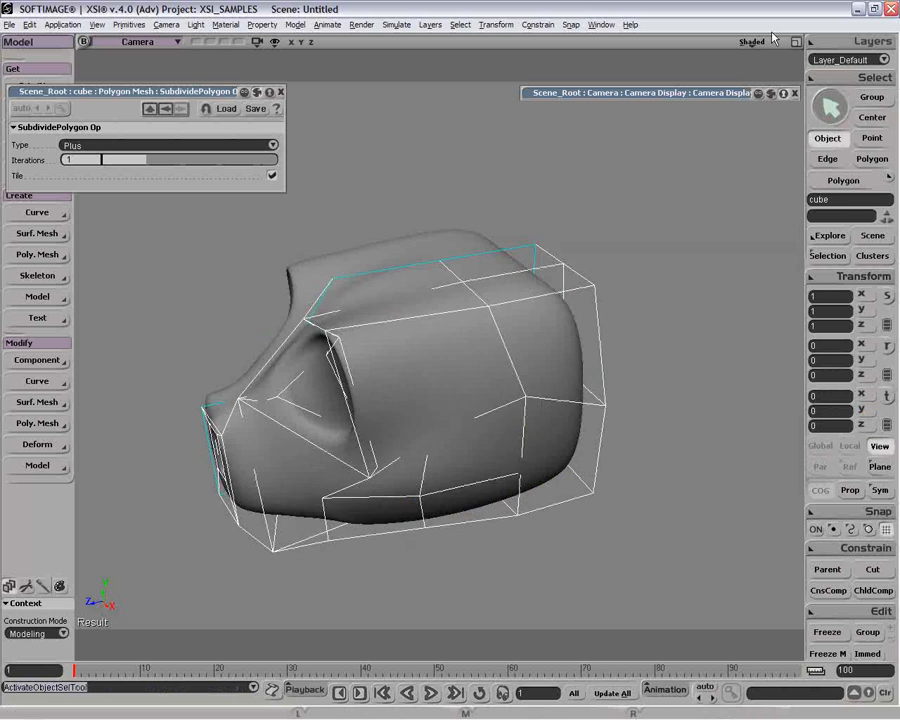
left_click(737, 95)
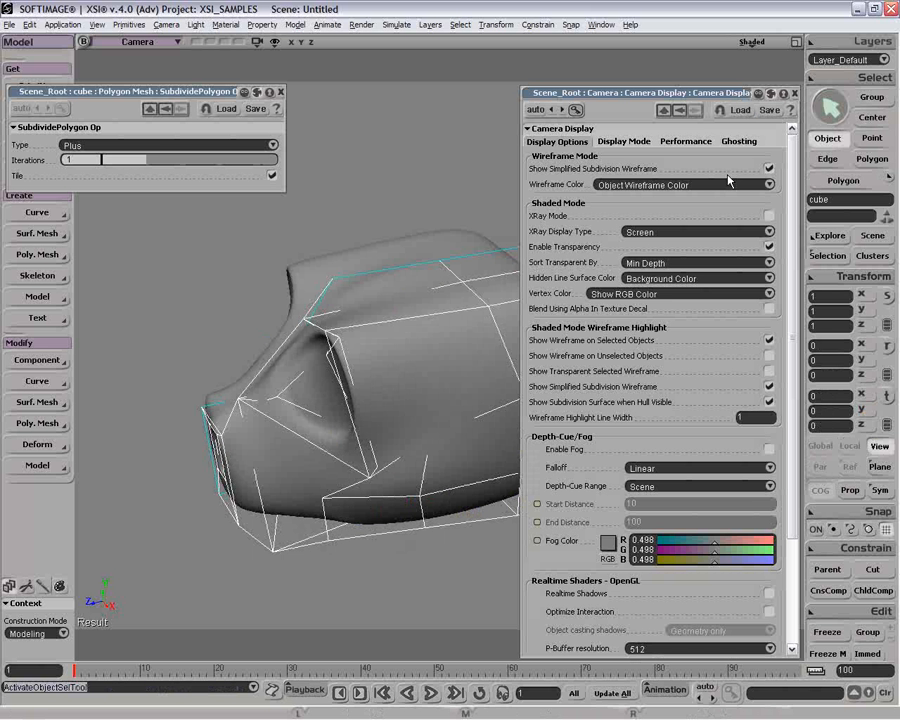
left_click(769, 215)
left_click(686, 94)
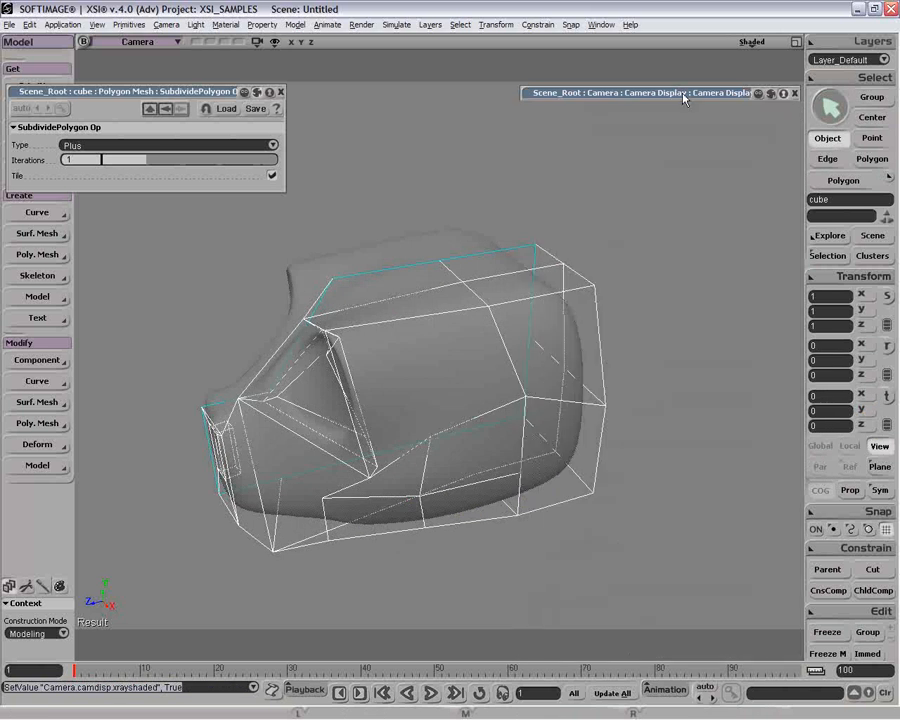
Subdivide the eight lengthwise edges around the head behind the eye, with 2 subdivisions and Connect on.
key("e")
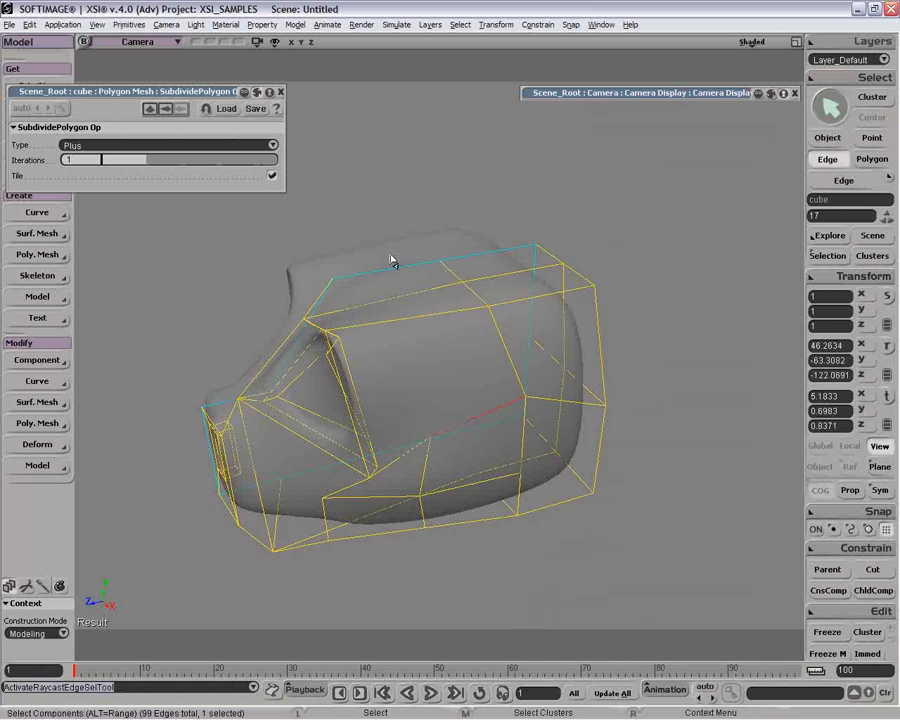
left_click_drag(417, 358, 420, 364)
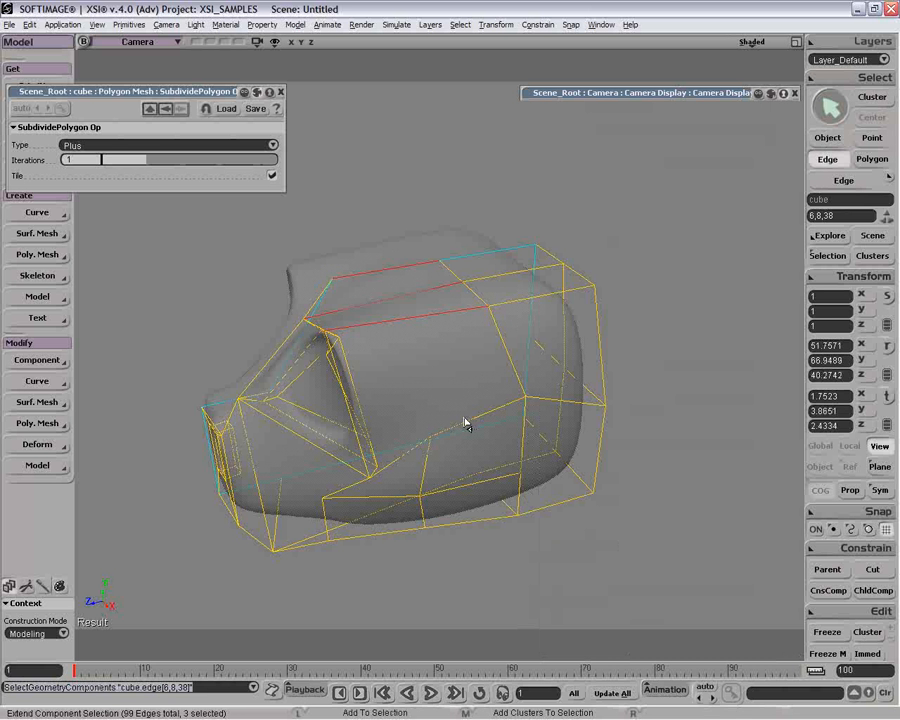
left_click(474, 472, "shift")
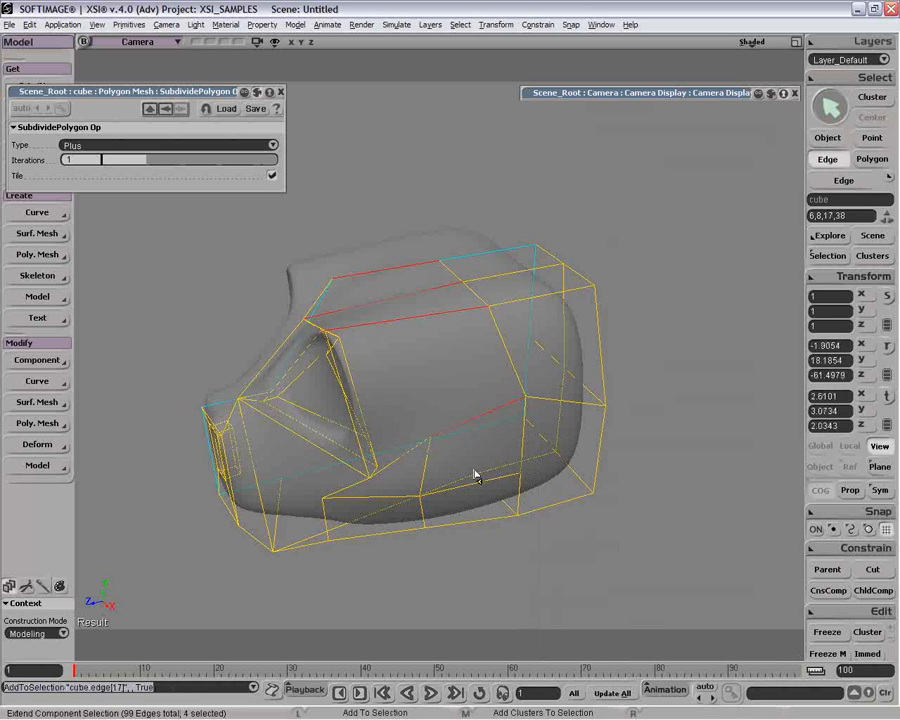
left_click(474, 527, "shift")
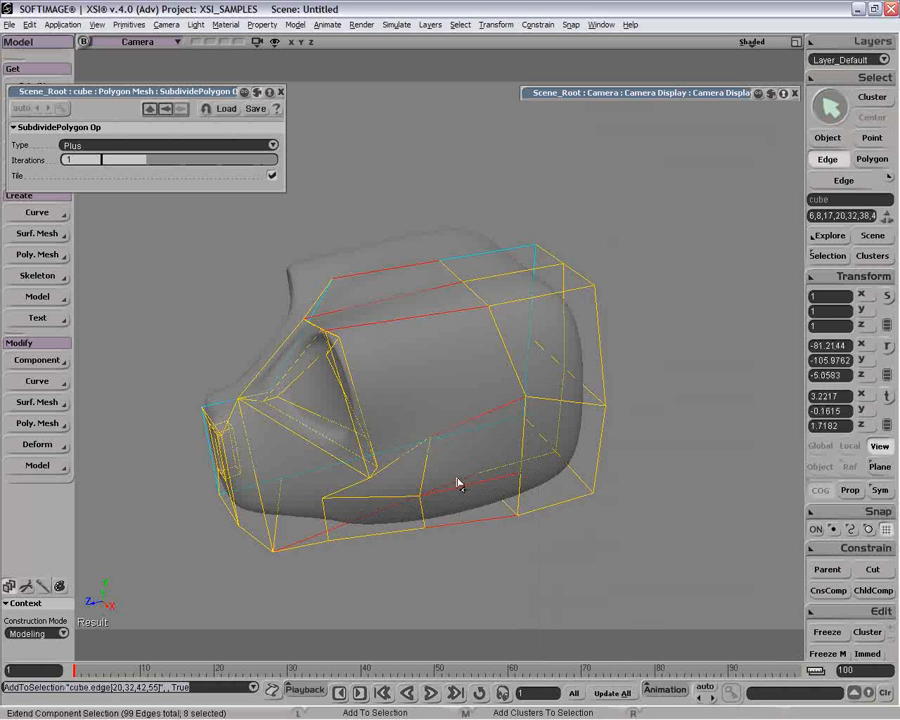
key("e")
key("Insert")
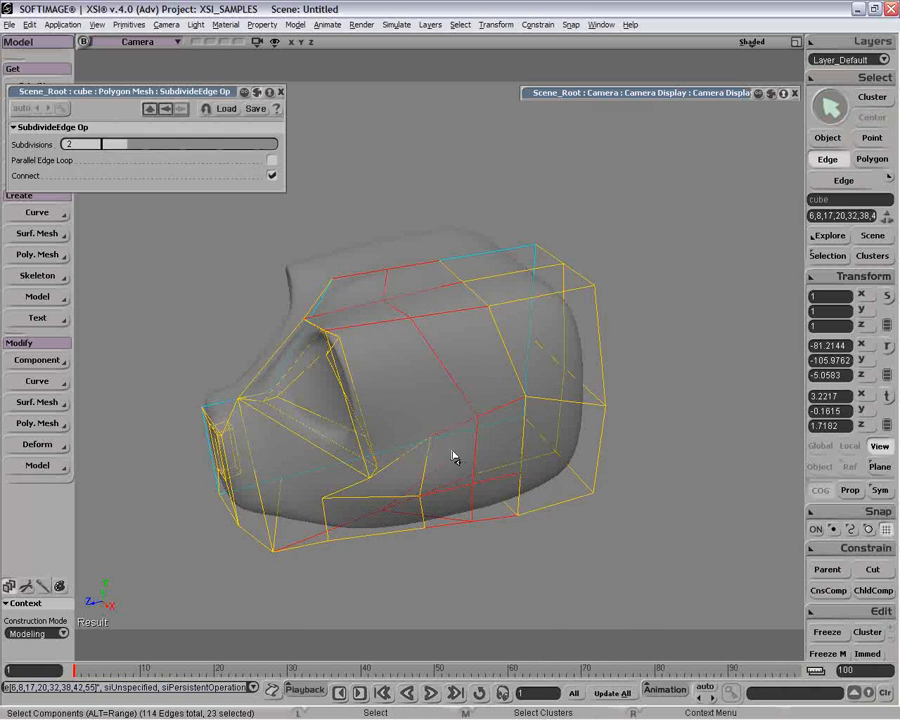
Move the new edge loop's three upper points forward and up to about Y 4.22, Z 4.00 above the eye.
key("t")
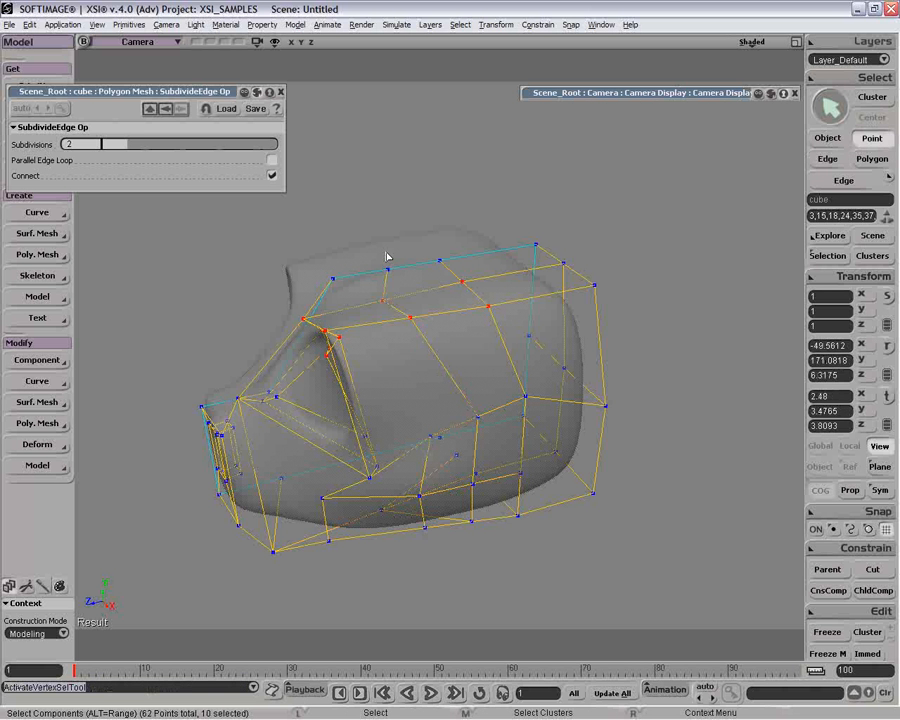
left_click_drag(386, 260, 416, 334)
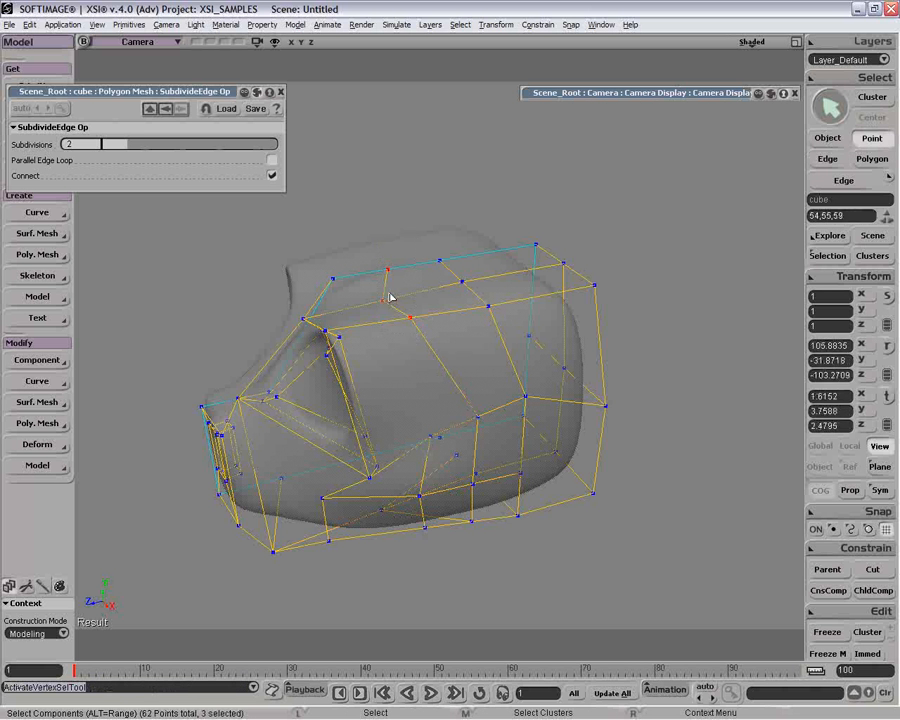
key("v")
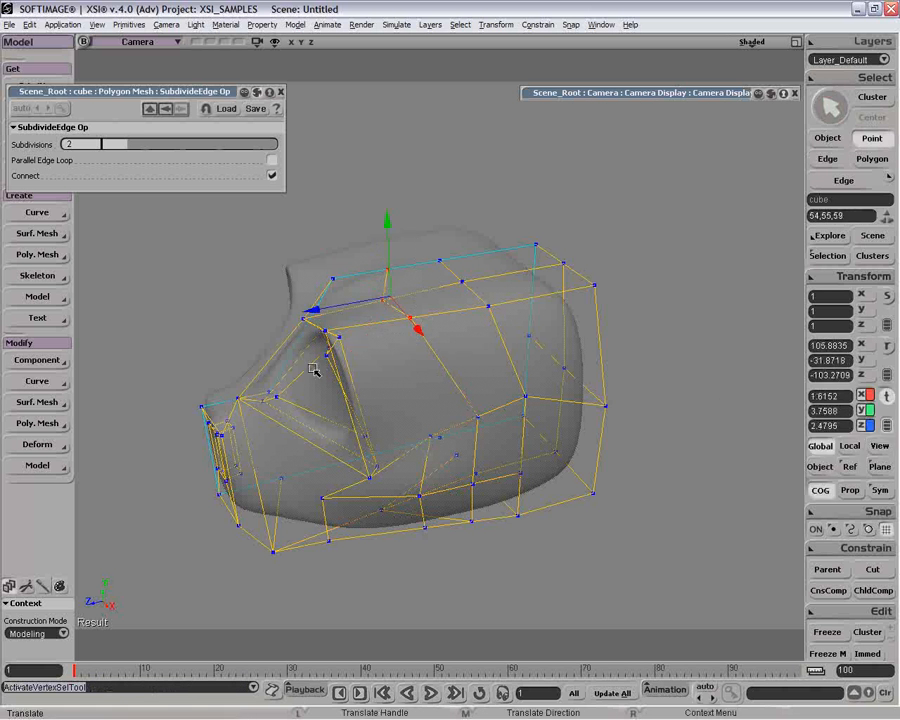
left_click_drag(318, 310, 296, 307)
left_click_drag(343, 257, 343, 251)
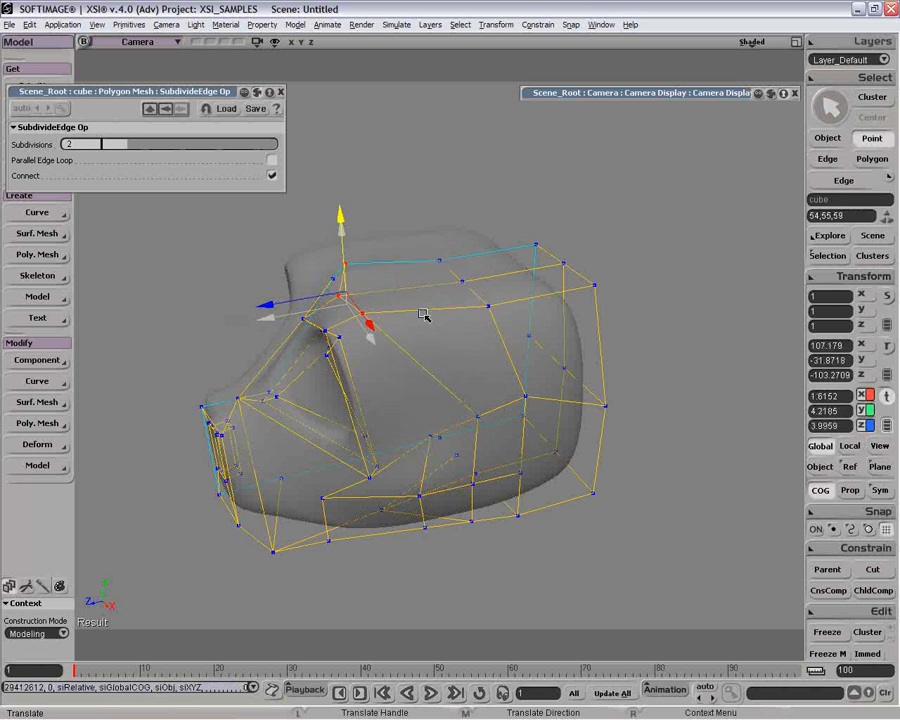
Subdivide the lengthwise edges behind the brow, from the top centreline down to the side, with 2 connected subdivisions.
key("e")
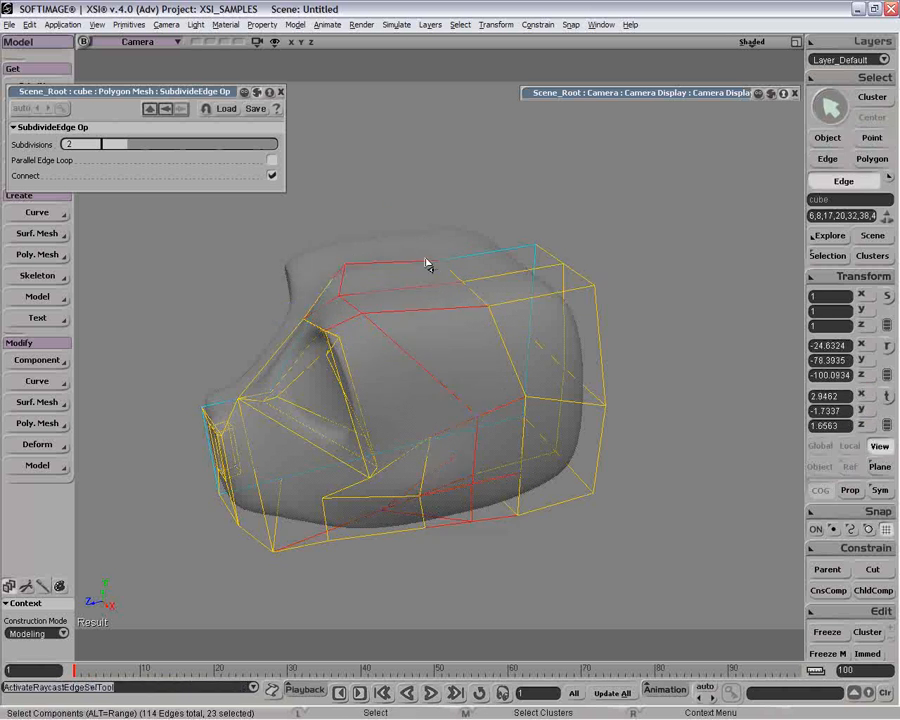
mouse_move(427, 264)
left_mouse_down()
mouse_move(438, 327)
mouse_move(472, 410)
left_mouse_up()
left_click(490, 406, "shift")
key("v")
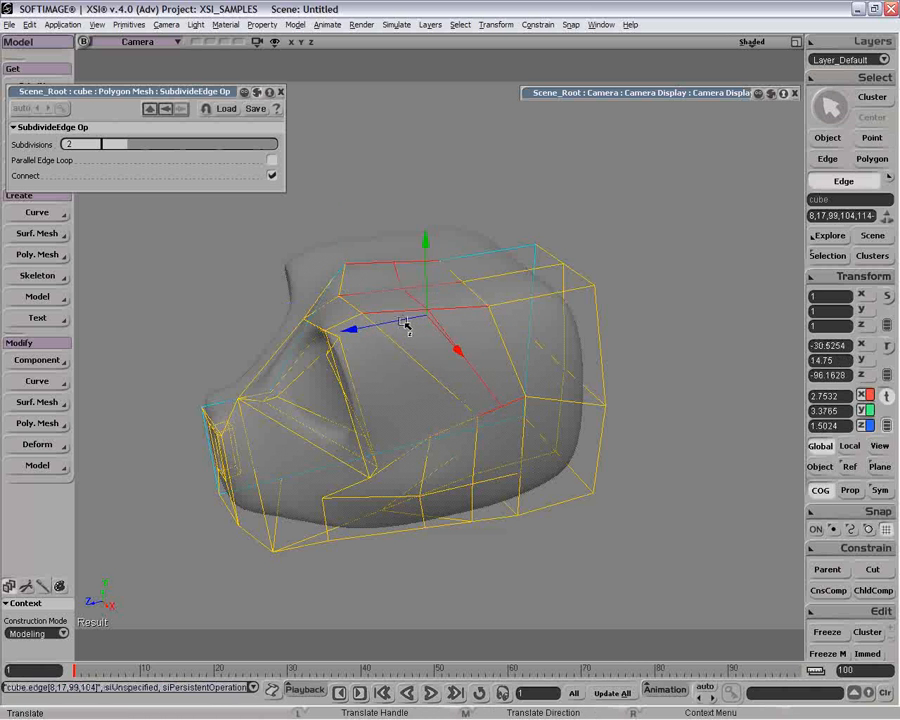
Move the new loop's two top edges nearest the centreline forward to about X 2.00, Y 3.88, Z 3.29.
key("space")
left_click(410, 285)
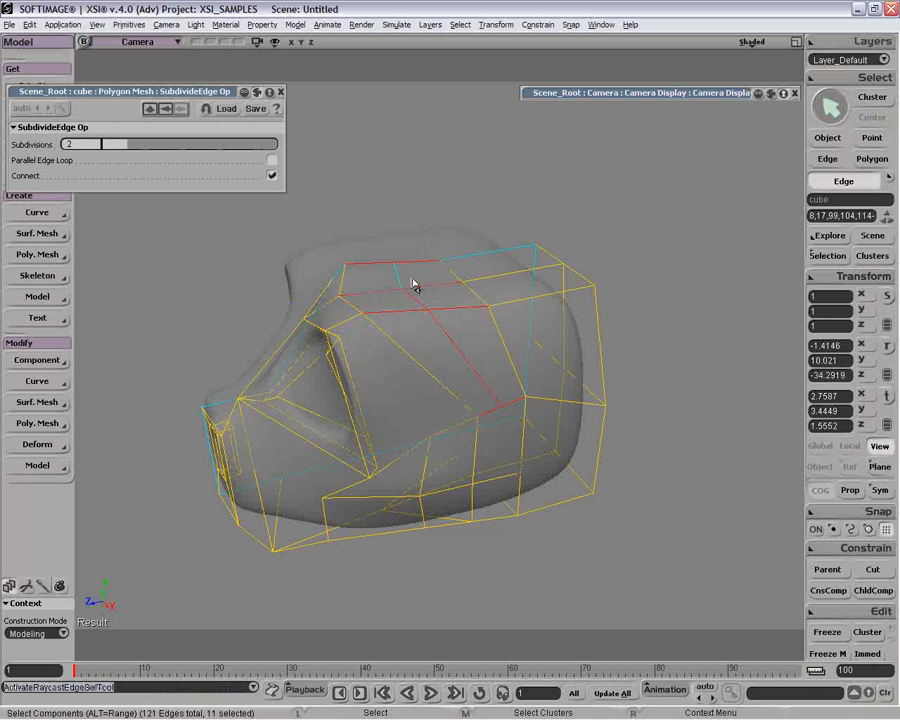
left_click(332, 320, "shift")
key("v")
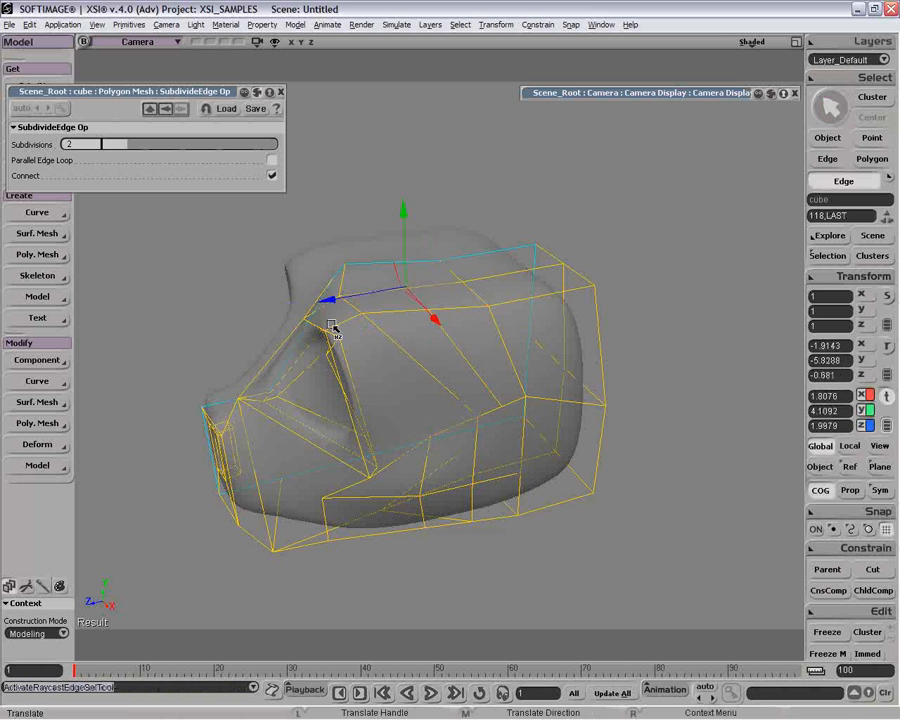
left_click_drag(324, 303, 313, 305)
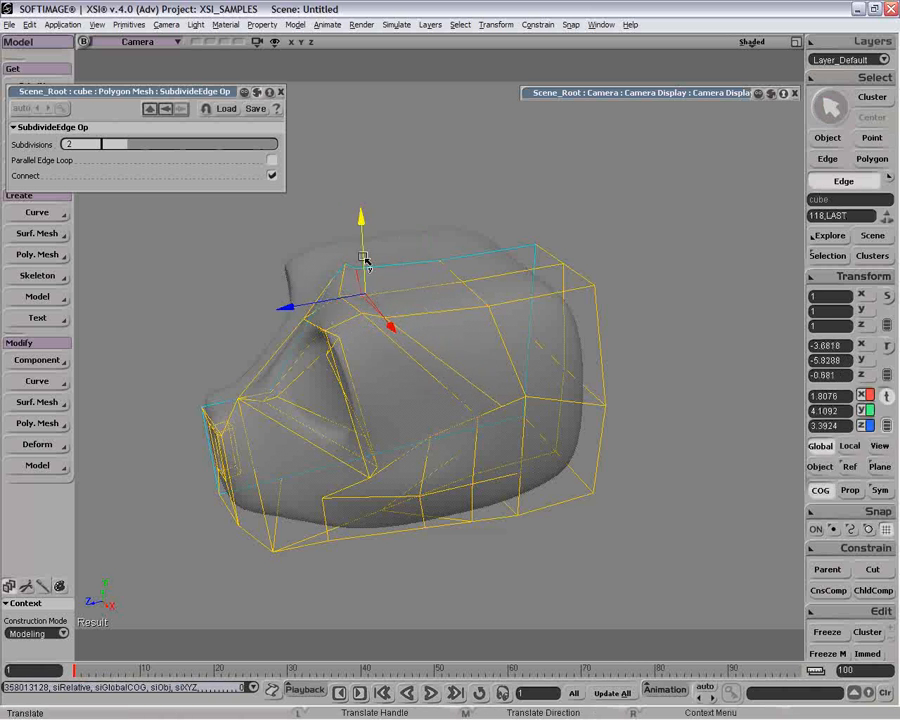
left_click_drag(365, 258, 365, 262)
left_click_drag(383, 330, 388, 304)
View the head from the front and turn off XRay Mode in the camera display options.
key("o")
left_click(664, 92)
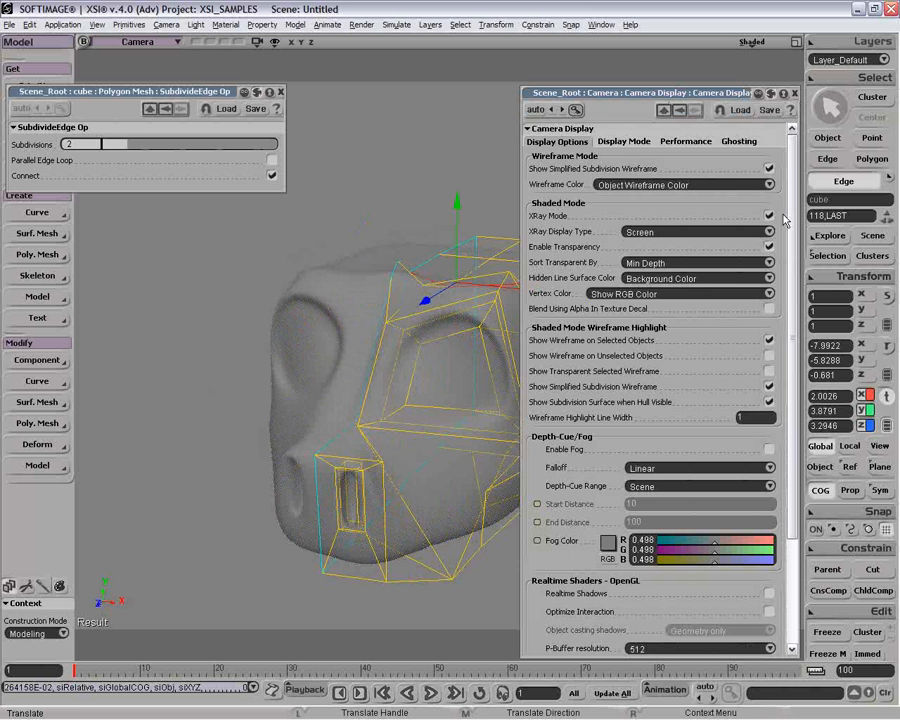
double_click(667, 89)
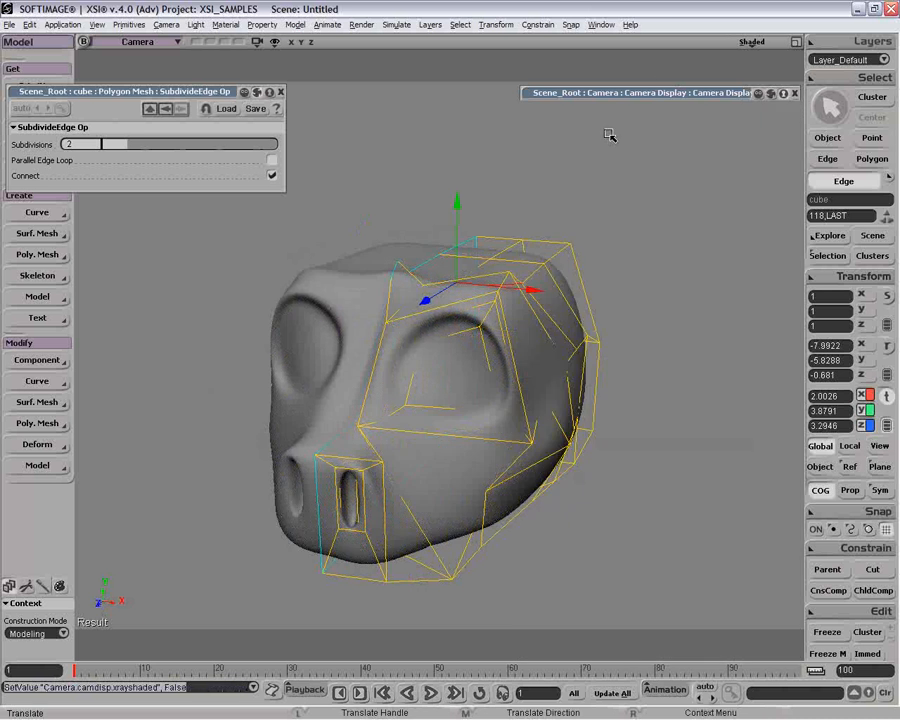
Lower the three centreline points between the brows to about Y 2.76.
key("t")
left_click(399, 256)
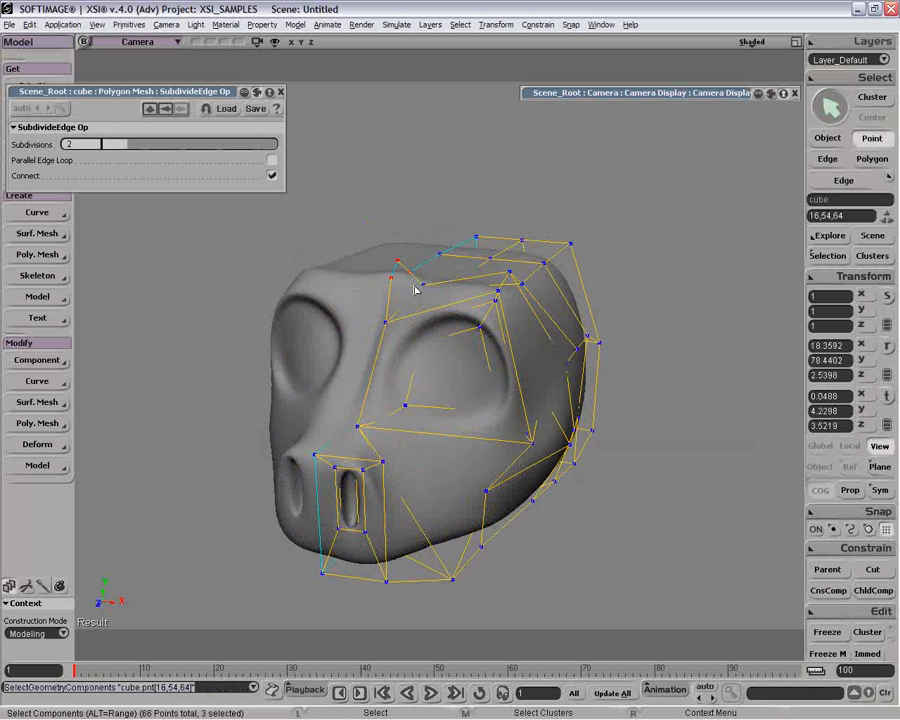
key("v")
left_click_drag(399, 257, 400, 271)
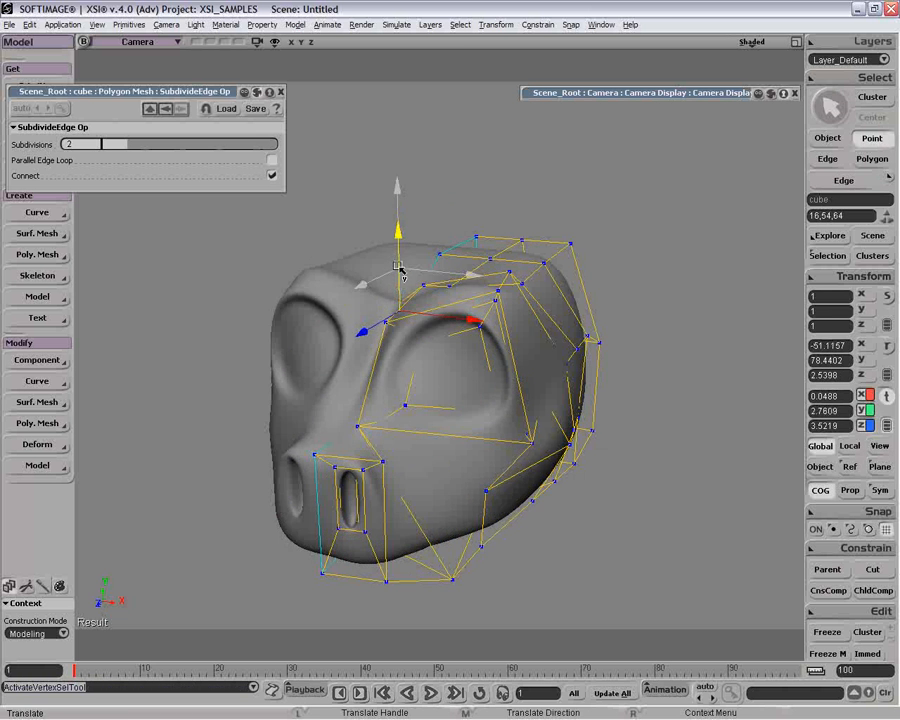
Subdivide the cheek polygon below the eye with type Plus and 1 iteration.
key("space")
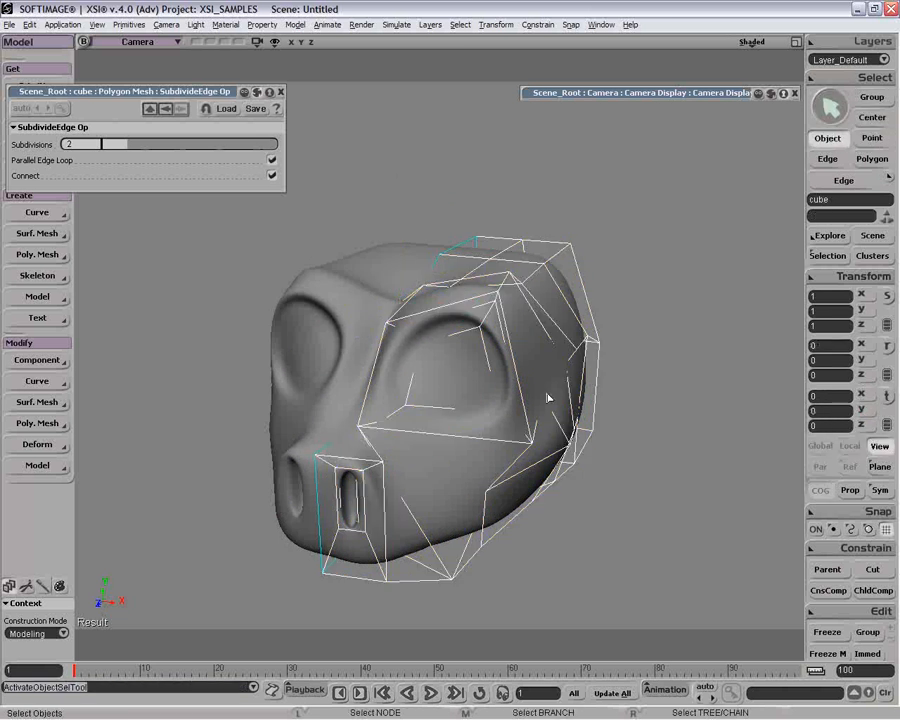
middle_click_drag(507, 466, 486, 430)
left_click_drag(486, 429, 536, 436)
key("o")
left_click_drag(417, 430, 441, 370)
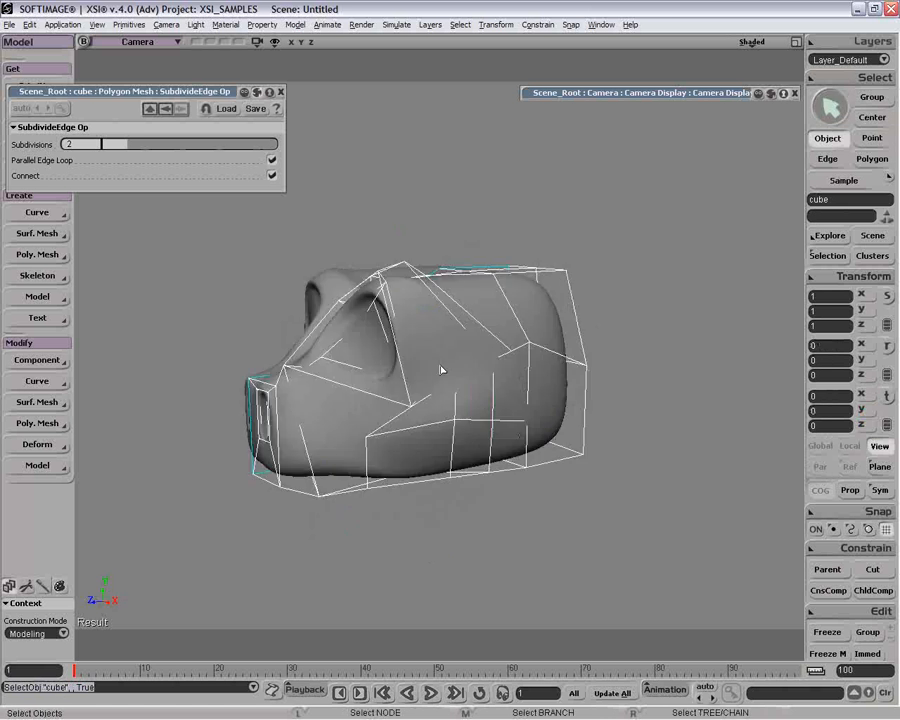
key("y")
left_click(339, 445)
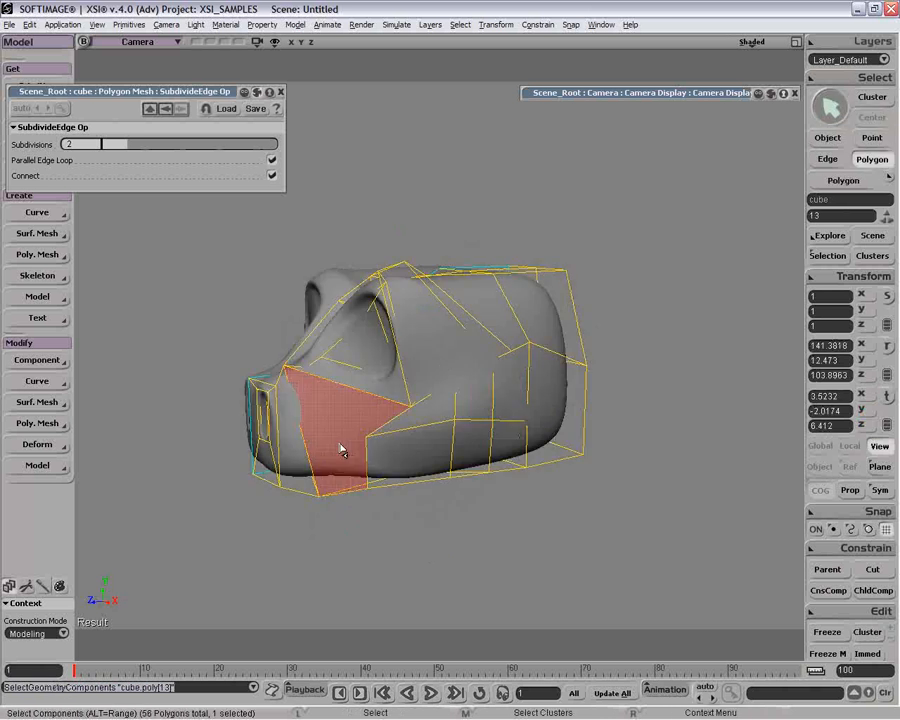
key("shift+d")
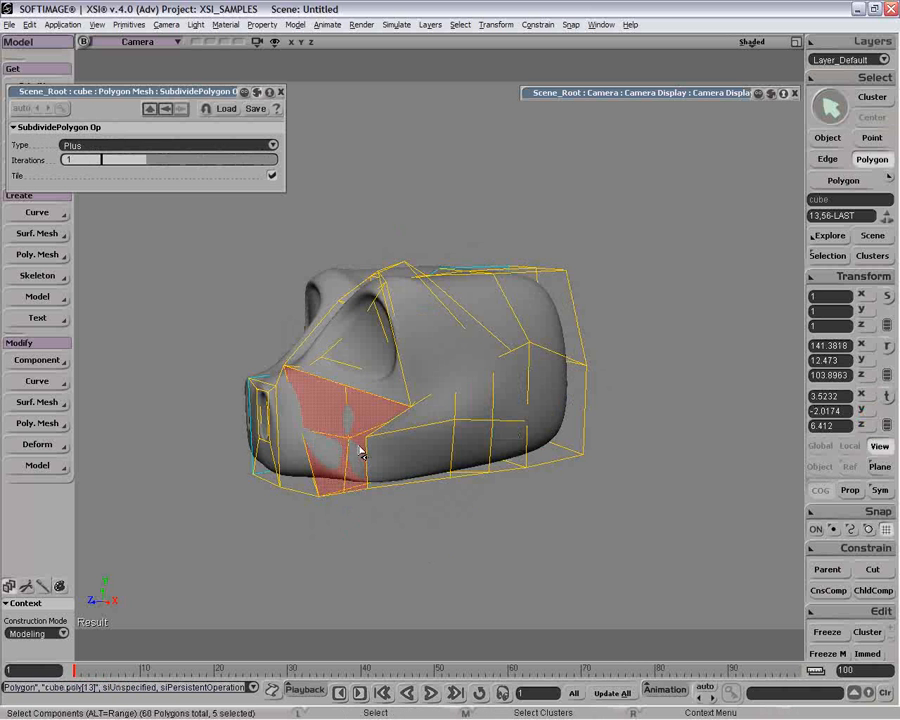
Rotate the subdivided cheek polygon beneath the inner corner of the eye, next to the nose.
key("o")
left_click_drag(321, 440, 376, 452)
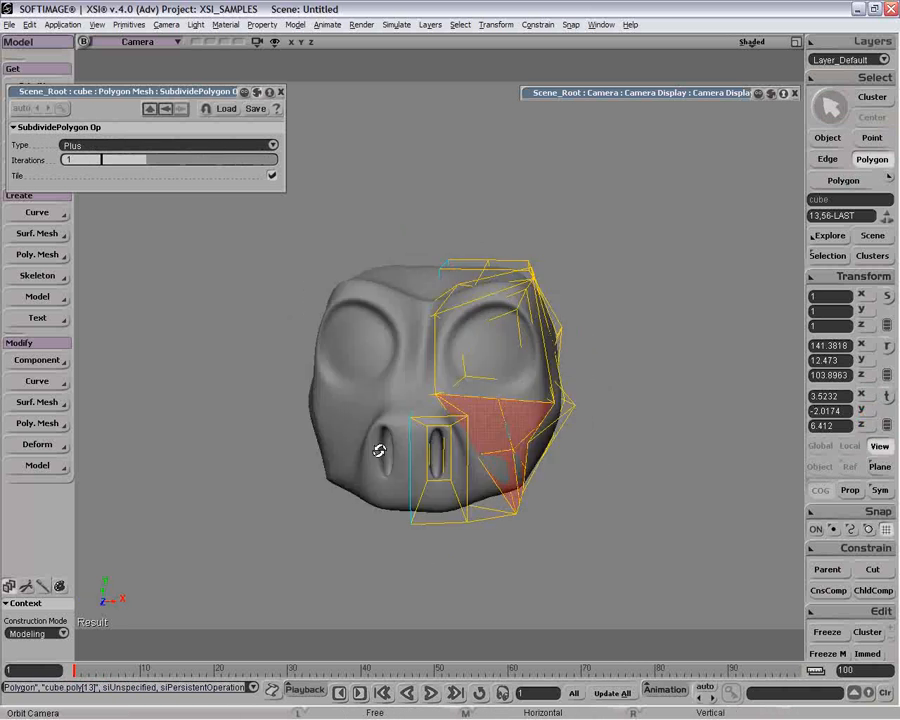
key("y")
left_click(480, 428)
key("c")
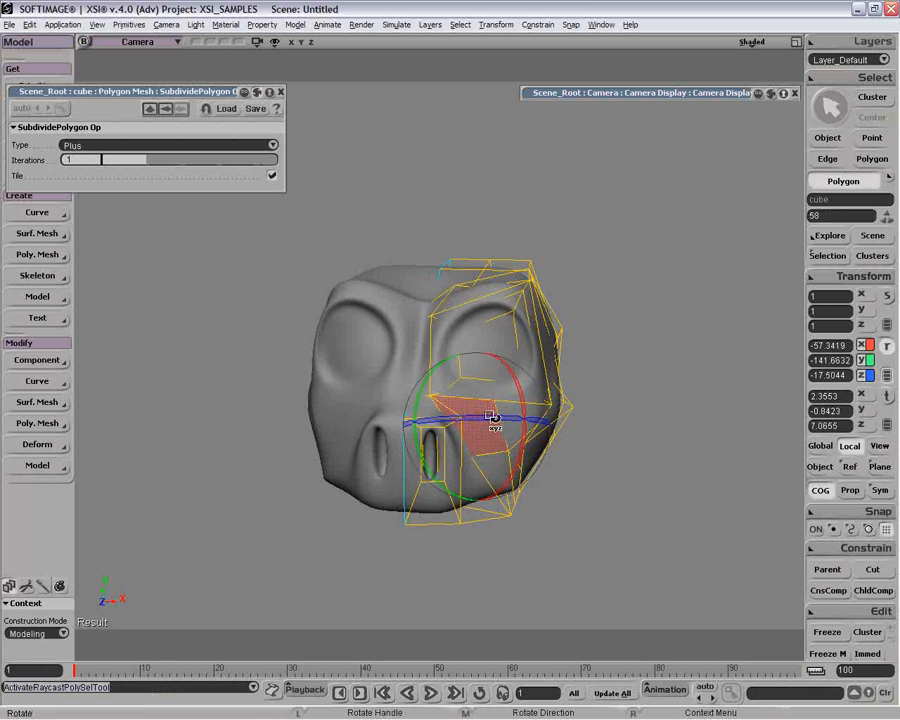
left_click_drag(491, 416, 517, 454)
left_click_drag(454, 424, 406, 403)
Rotate the snout's front polygon just outside the nostril about its local X axis.
key("u")
left_click(458, 484)
key("o")
key("r")
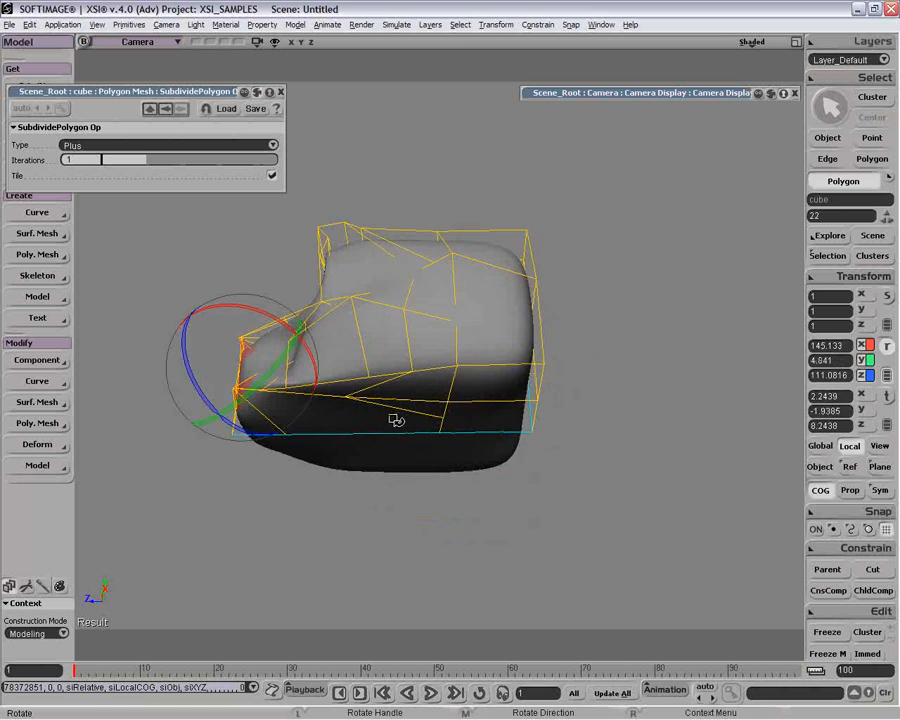
left_click_drag(420, 418, 451, 349)
Pull the two centreline polygons at the back of the head backward to about Z -5.47.
key("u")
left_click(466, 412)
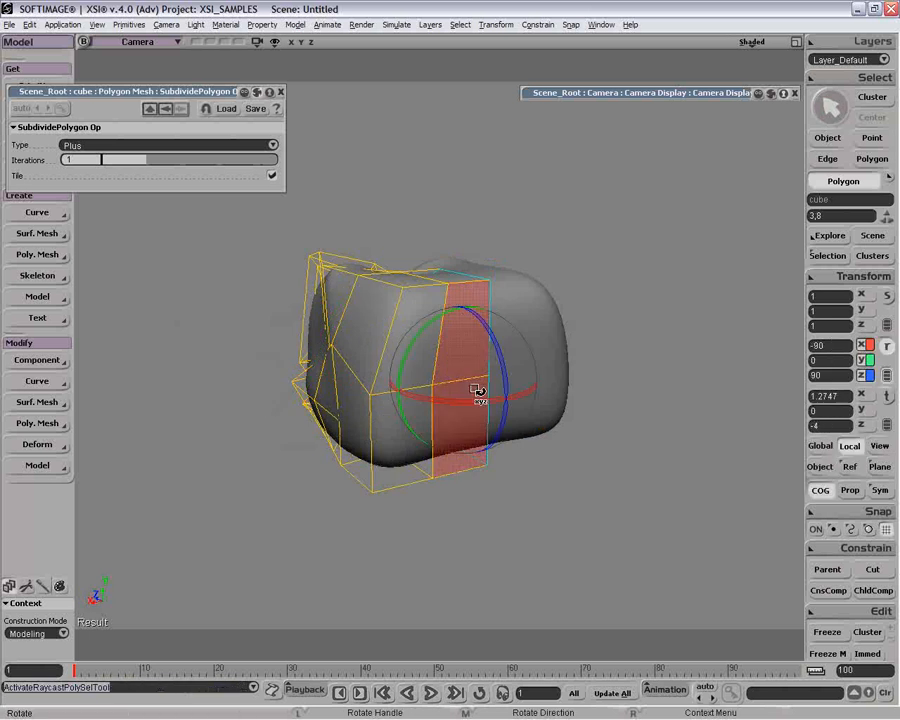
key("v")
left_click_drag(450, 374, 506, 321)
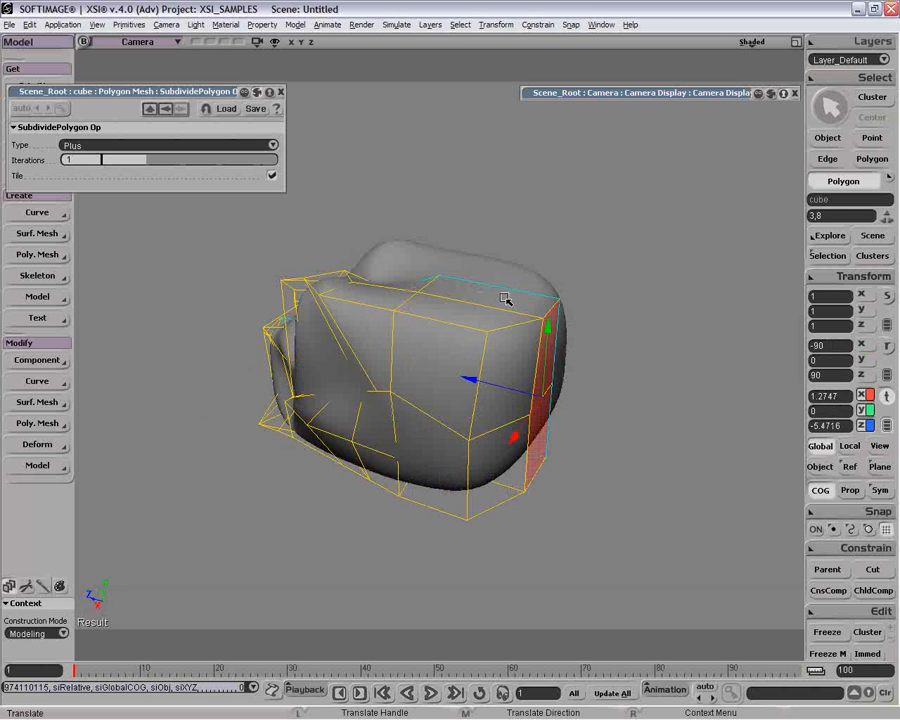
Raise the rear top polygon next to the centreline to about Y 5.15.
key("u")
left_click(506, 310)
key("v")
left_click_drag(484, 276, 484, 248)
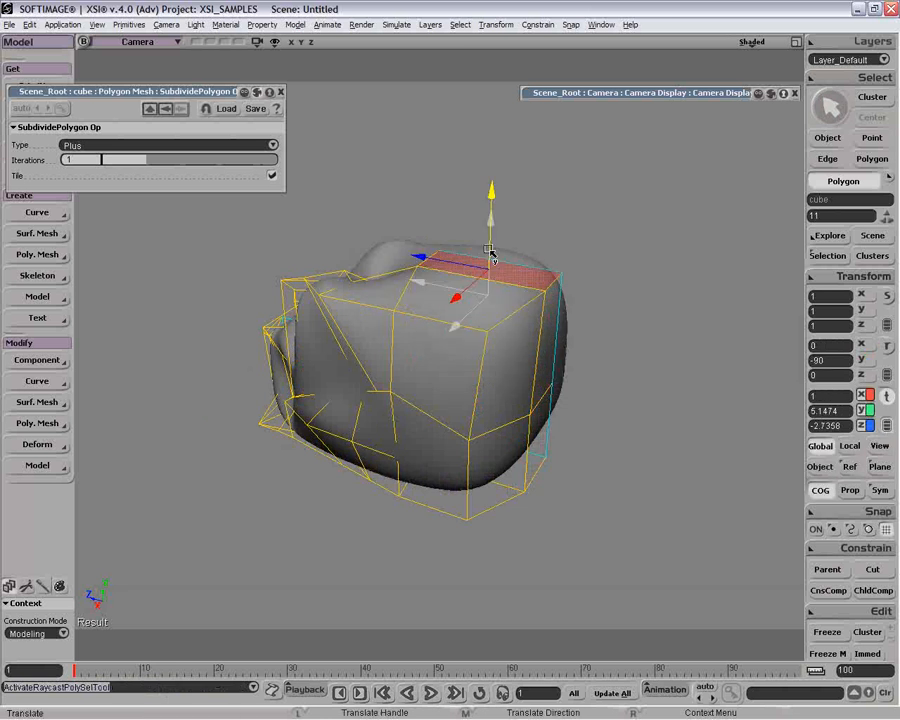
Move the upper rear side polygon of the head outward to about X 5.46.
key("u")
left_click(464, 386)
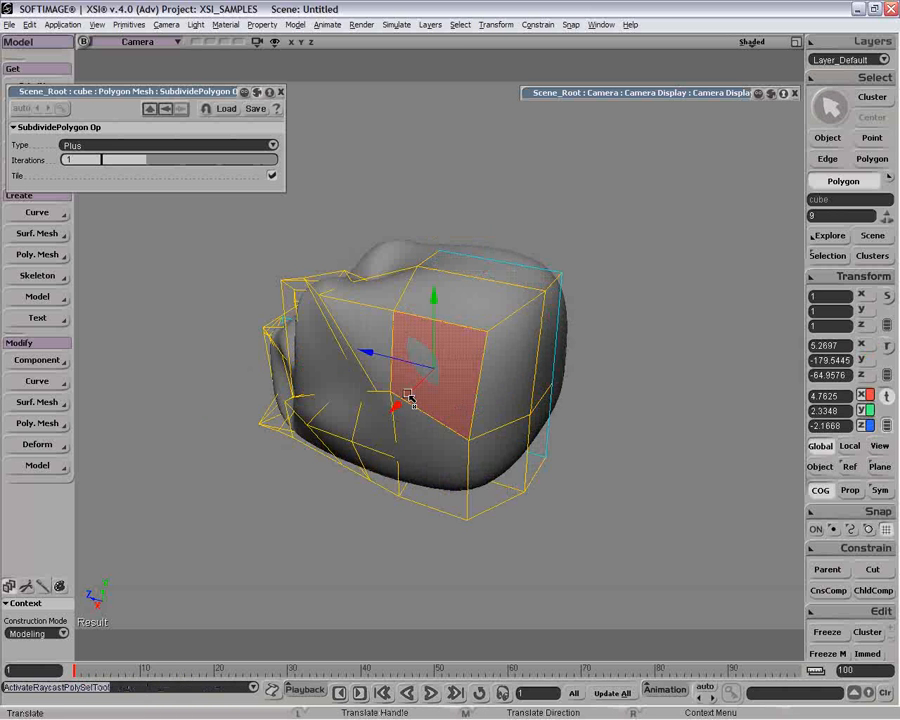
mouse_move(411, 396)
left_mouse_down()
mouse_move(382, 422)
mouse_move(397, 409)
left_mouse_up()
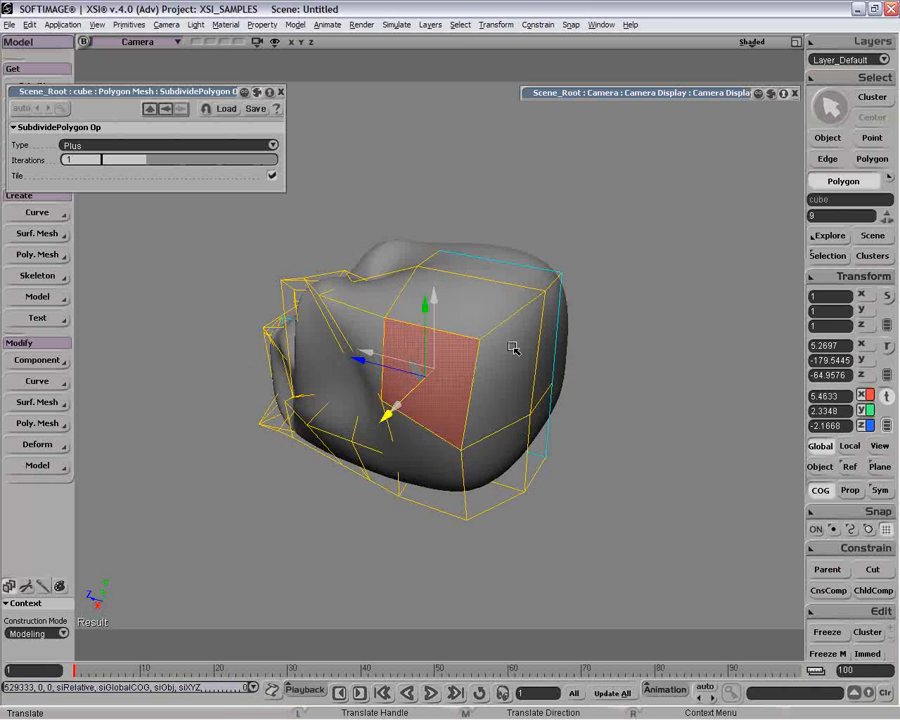
Shift the two top polygons at the rear of the head forward and slightly upward.
left_click_drag(489, 383, 507, 290)
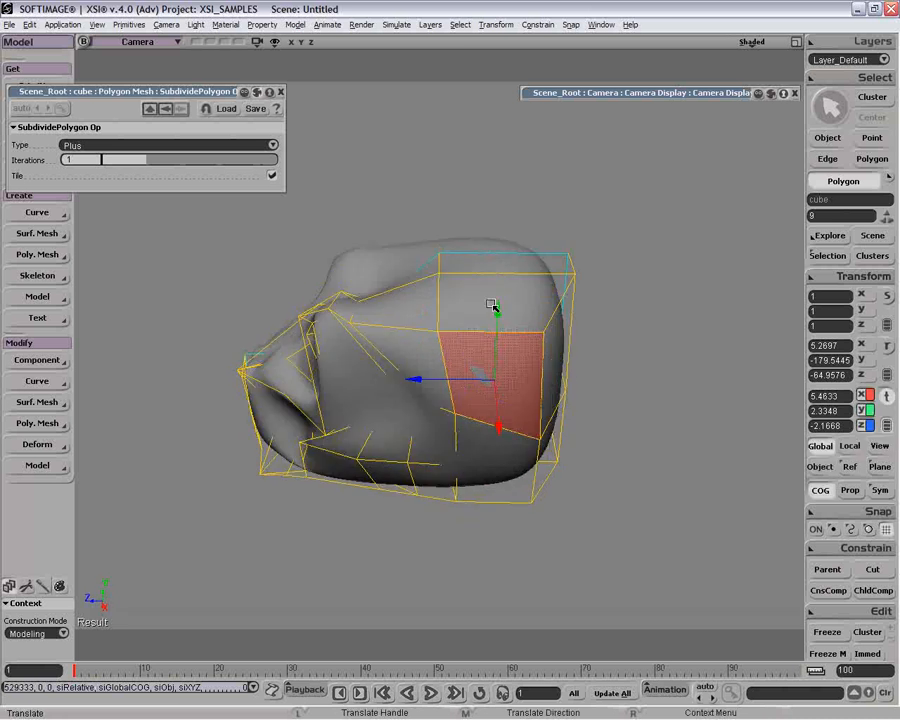
key("u")
left_click(508, 290)
key("v")
left_click_drag(514, 243, 508, 227)
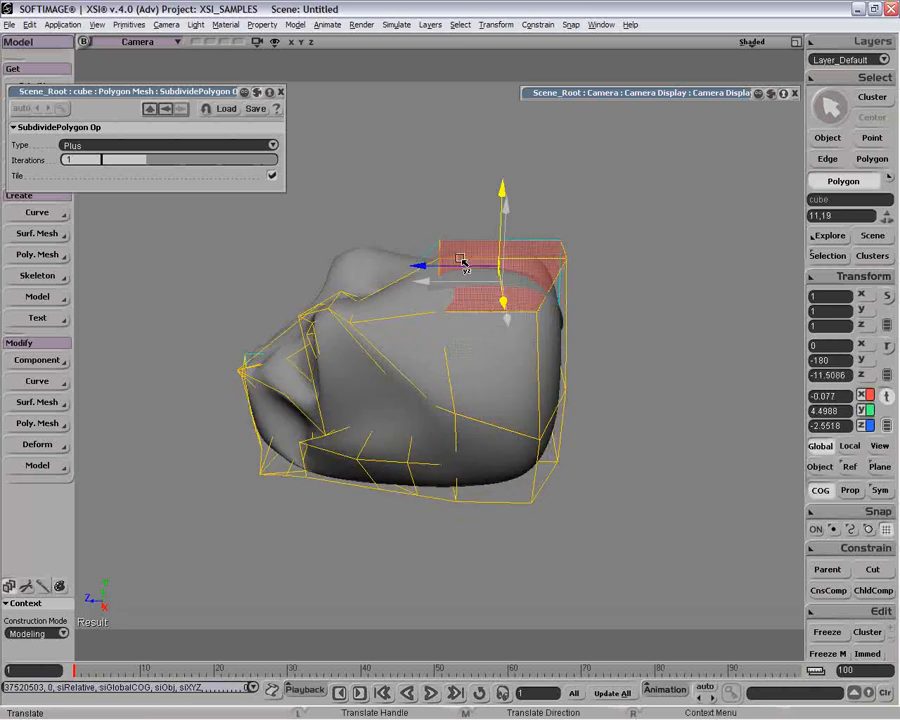
left_click_drag(503, 304, 504, 336)
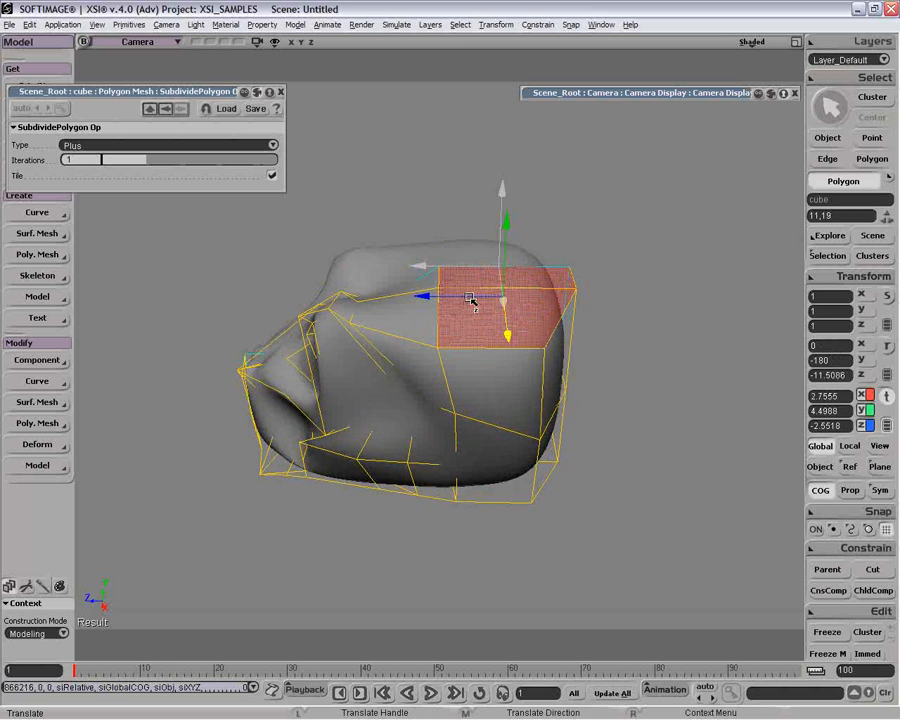
left_click_drag(471, 297, 472, 261)
Move the upper back polygon beside the centreline backward and up to about Y 2.87, Z -5.53.
key("o")
left_click_drag(482, 329, 526, 330)
key("u")
left_click(521, 369)
key("u")
left_click(557, 344)
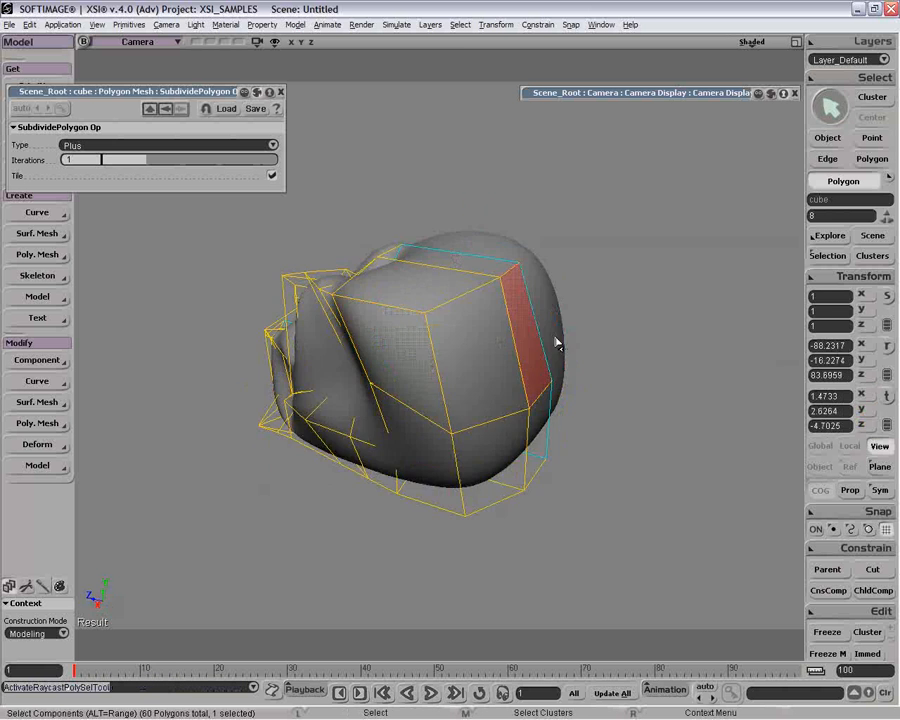
key("v")
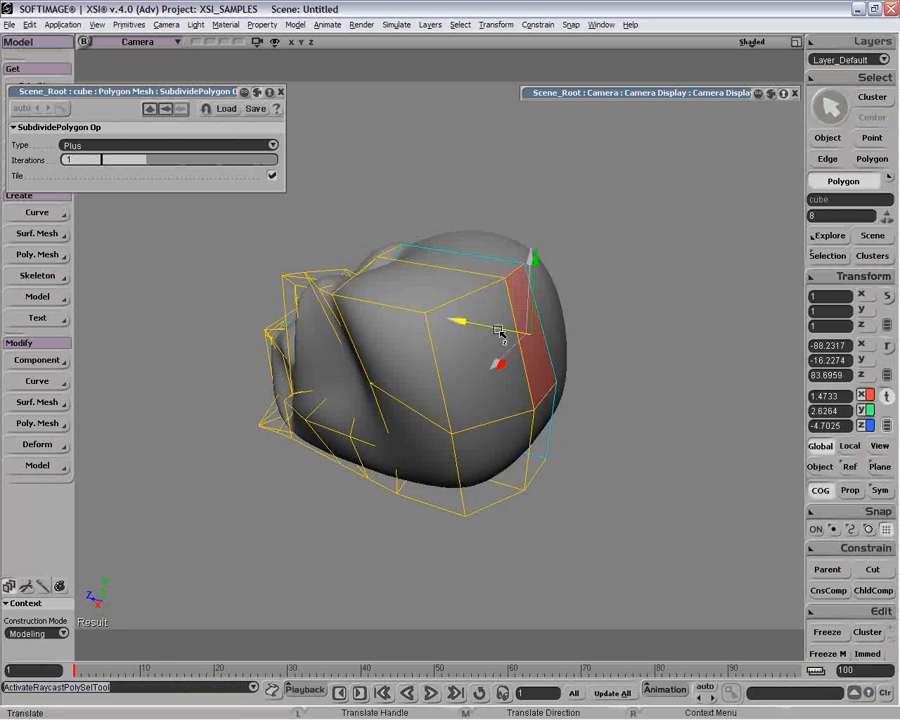
left_click_drag(502, 331, 541, 307)
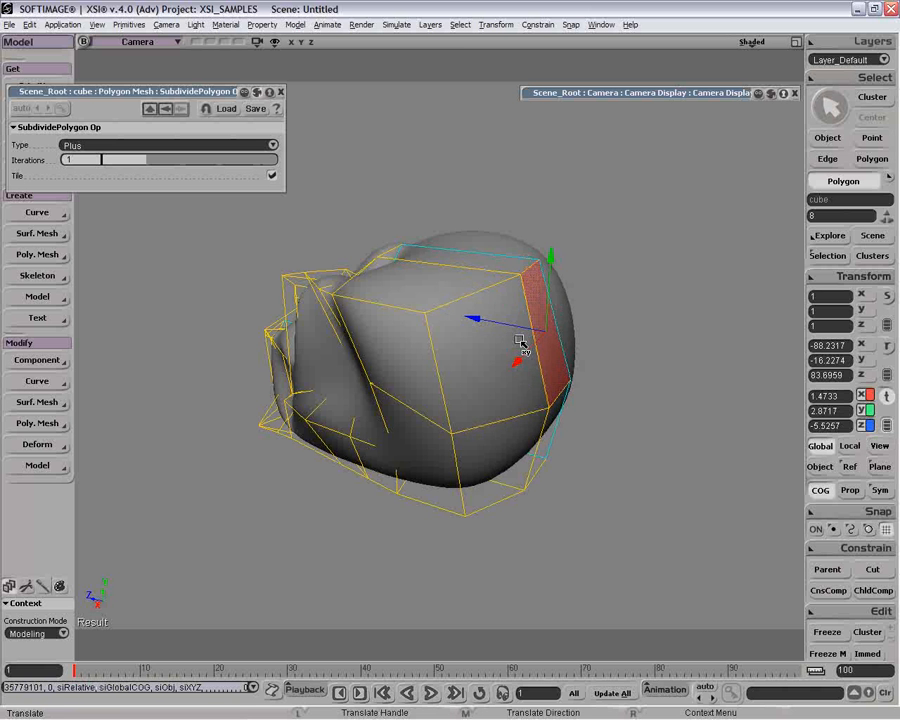
Bevel the two top rear edges of the head with a distance of 1.838.
key("space")
key("e")
left_click(537, 284)
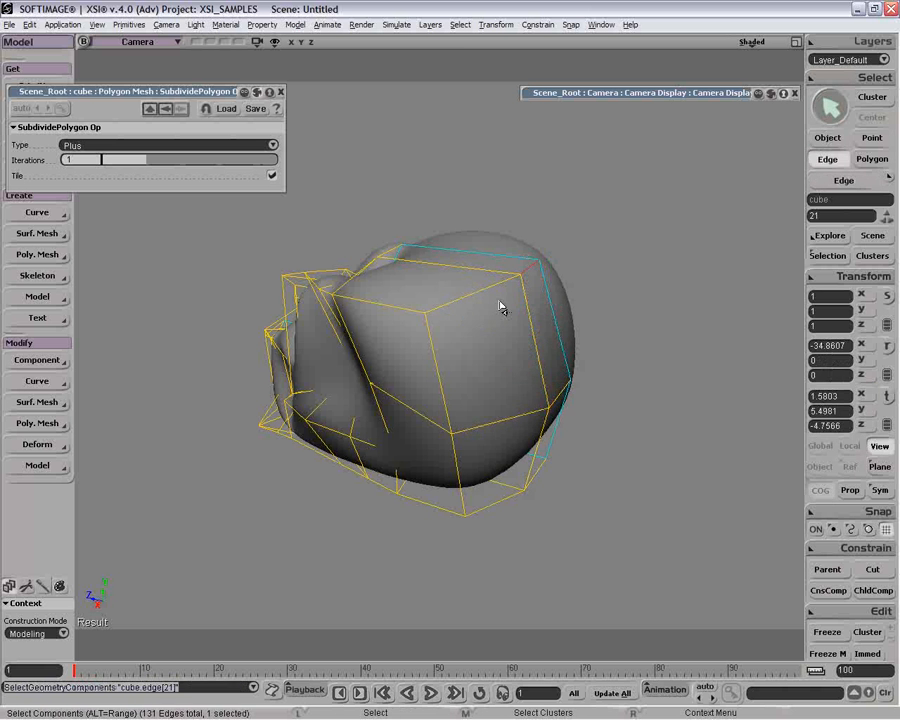
left_click(484, 299, "shift")
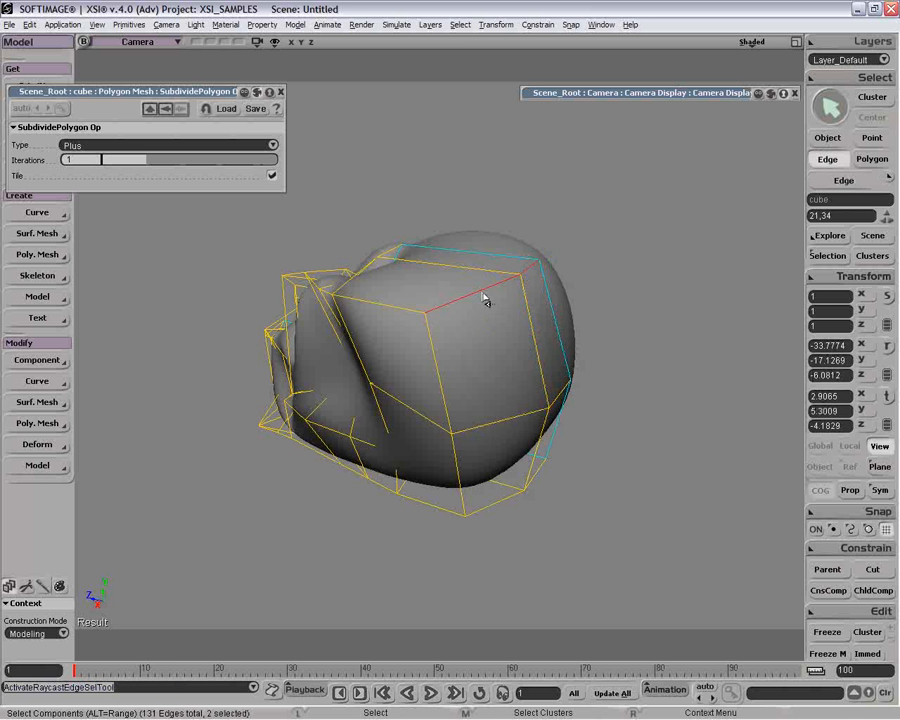
right_click(484, 295)
left_click(525, 443)
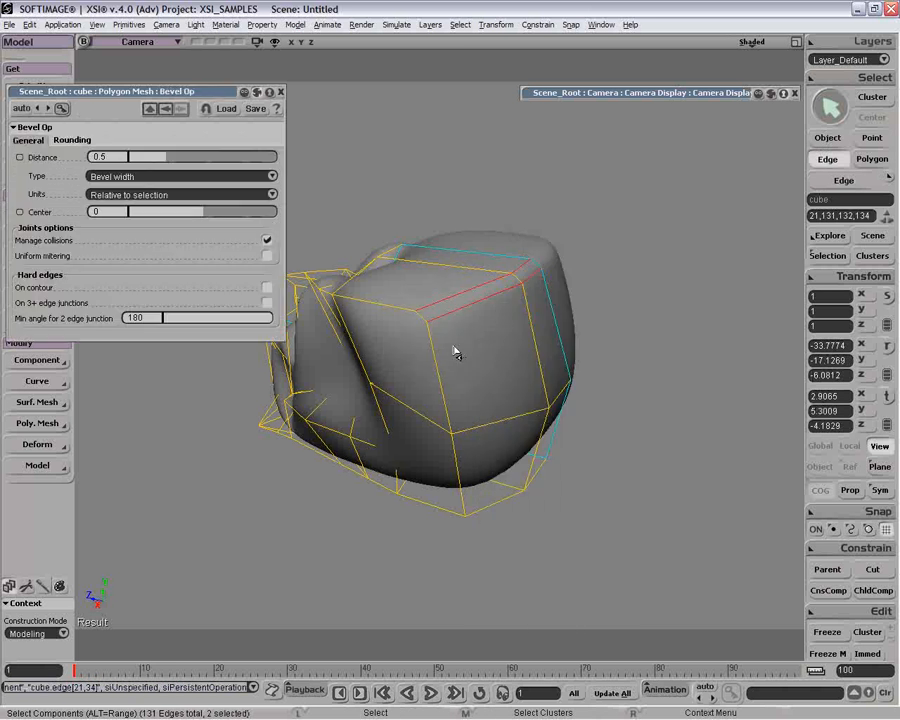
left_click_drag(171, 159, 269, 168)
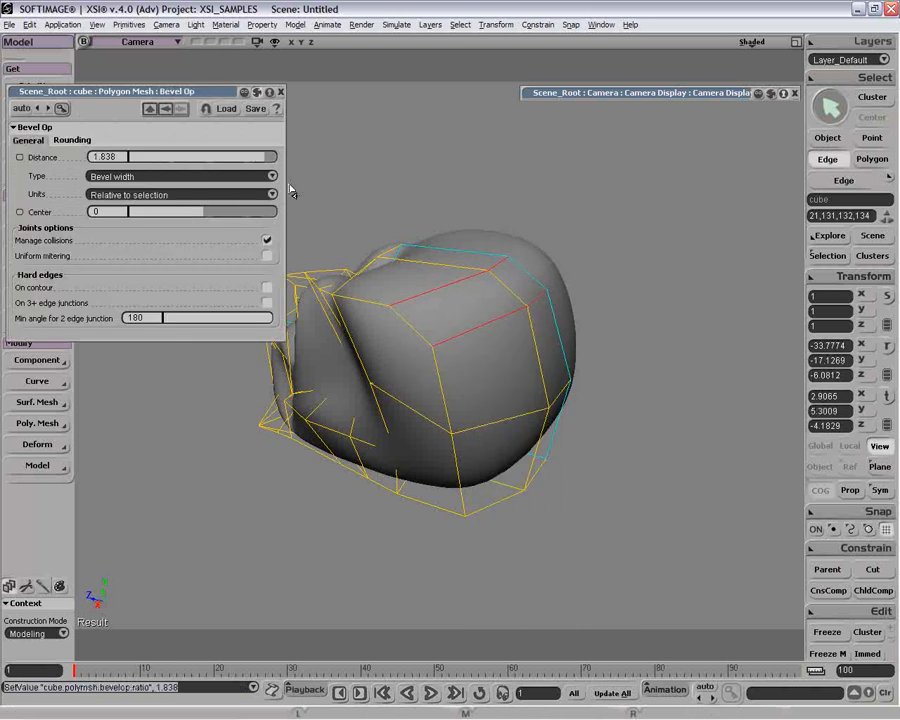
Deselect the mesh in object selection mode and inspect the whole head from the front.
key("space")
left_click_drag(599, 239, 506, 382)
key("o")
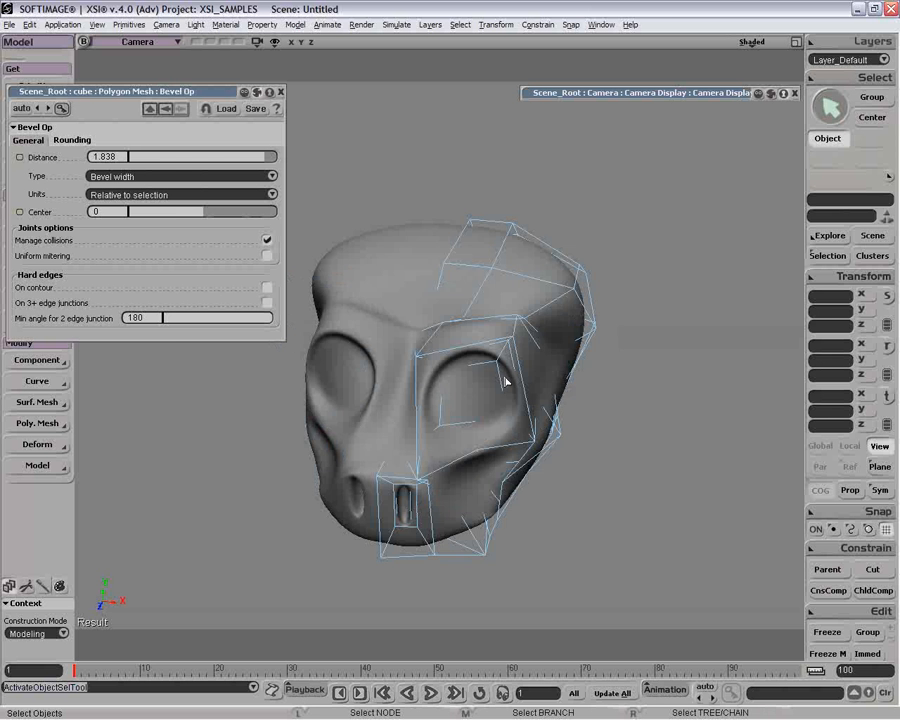